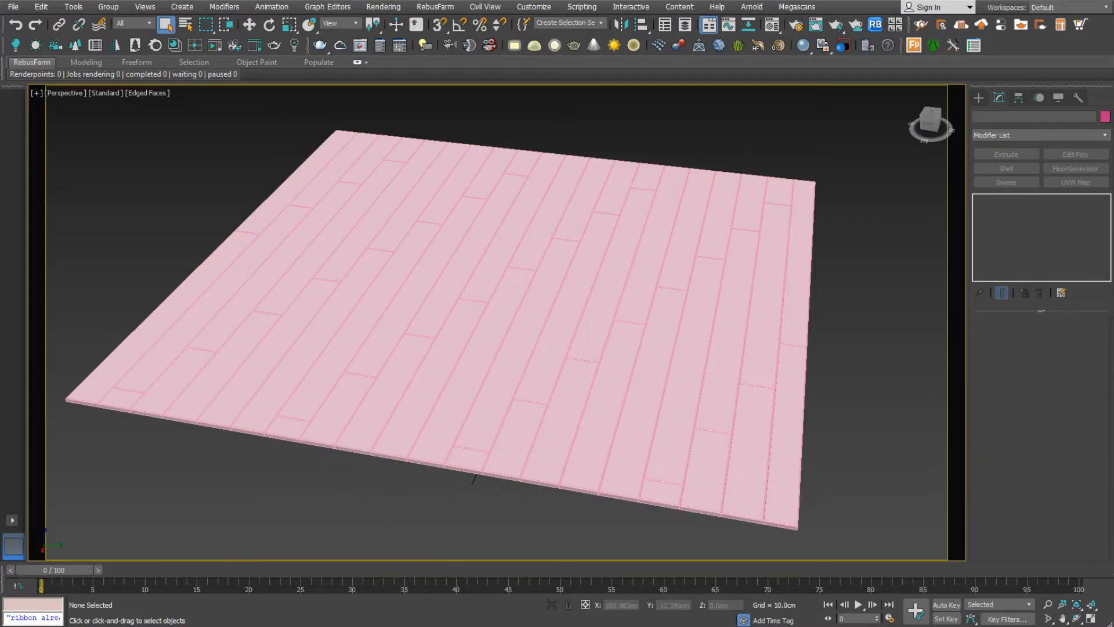
Step: Switch to the browser and browse the free wood textures in 3dsky's Textures category
key("alt+Tab")
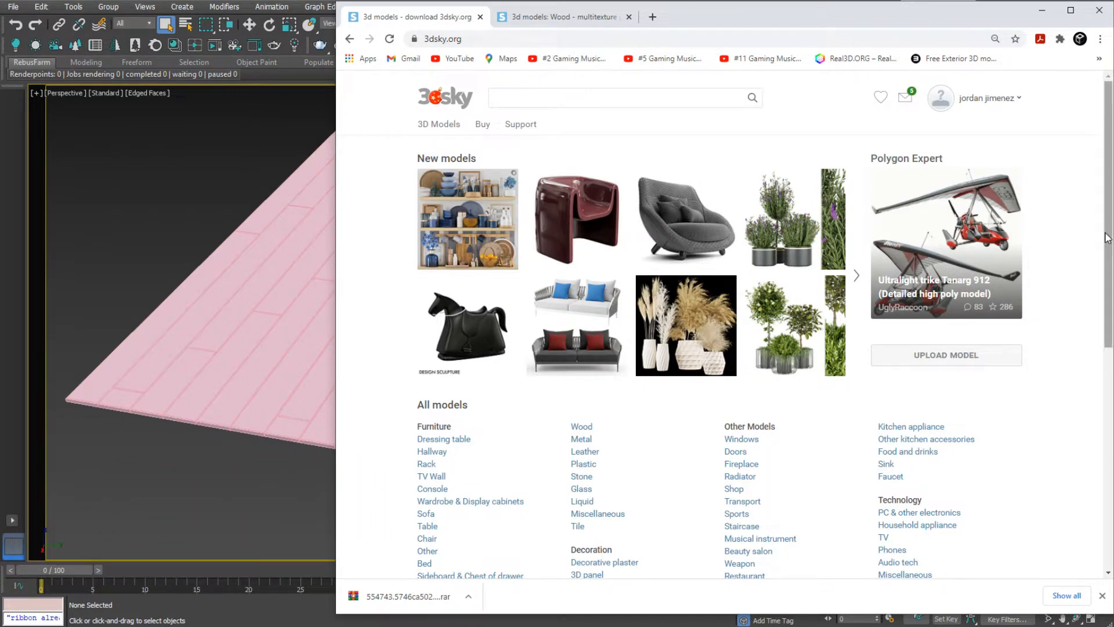
left_click_drag(1108, 238, 1089, 406)
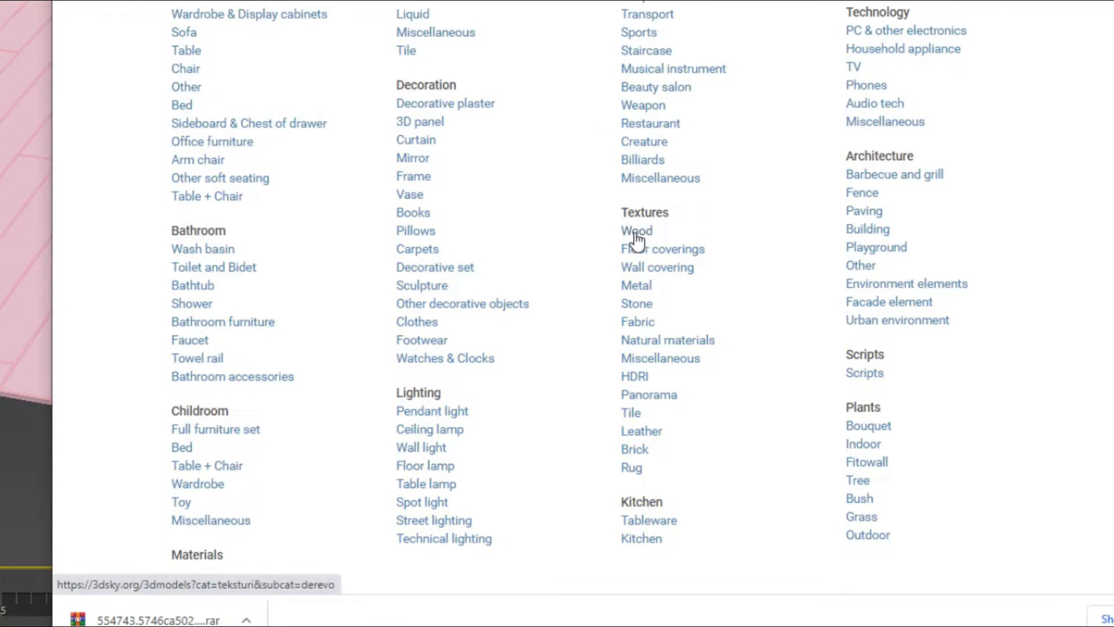
left_click(636, 232)
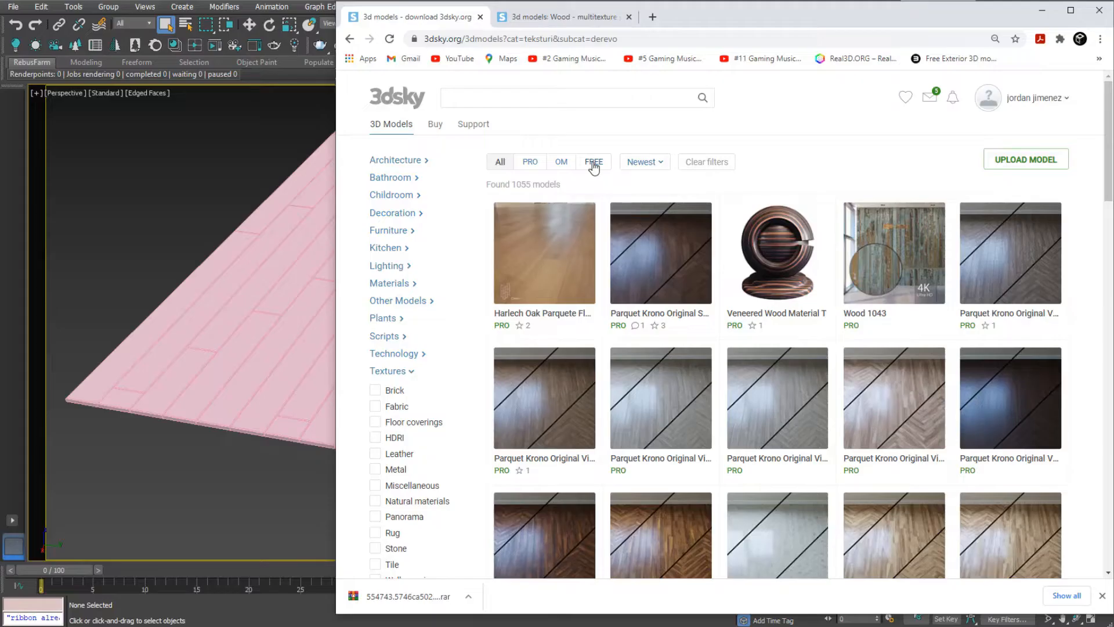
left_click(593, 163)
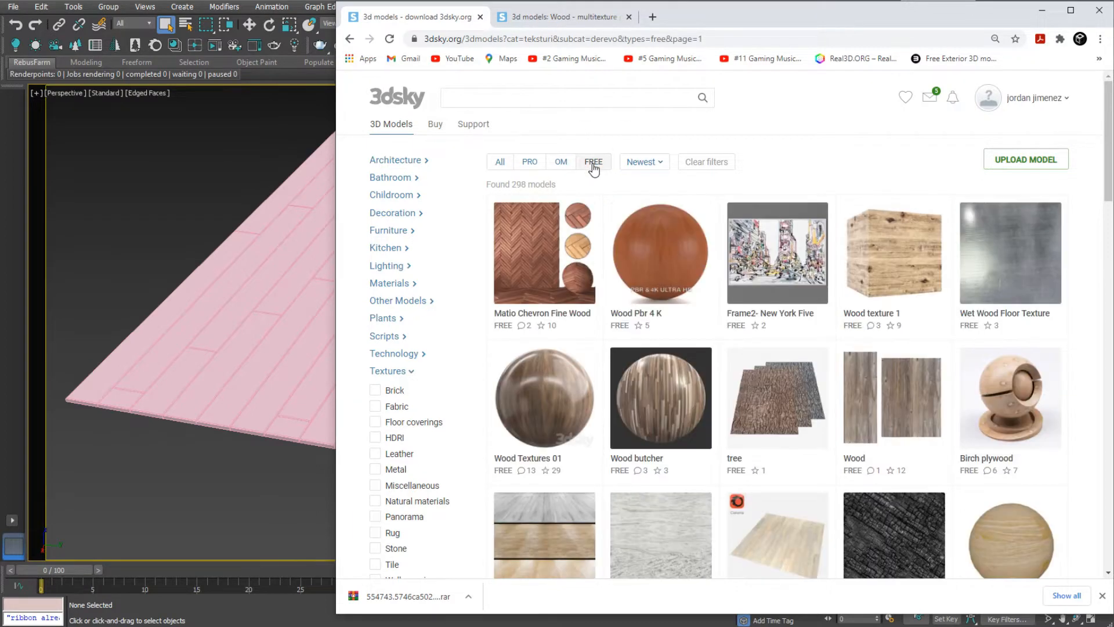
scroll(1099, 259, "down", 5)
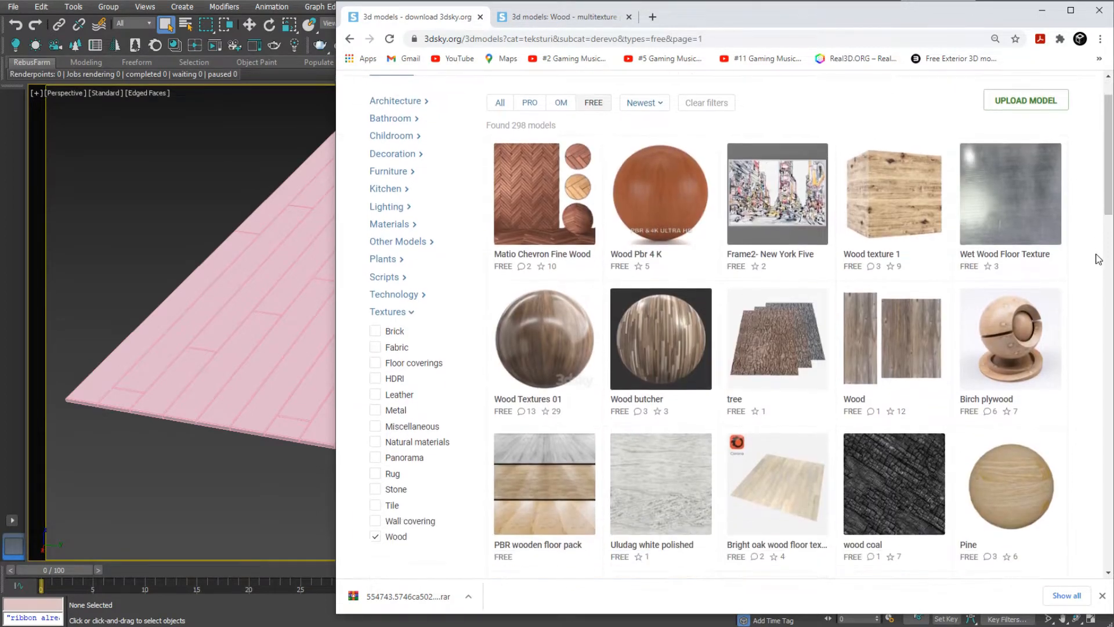
scroll(1071, 299, "down", 4)
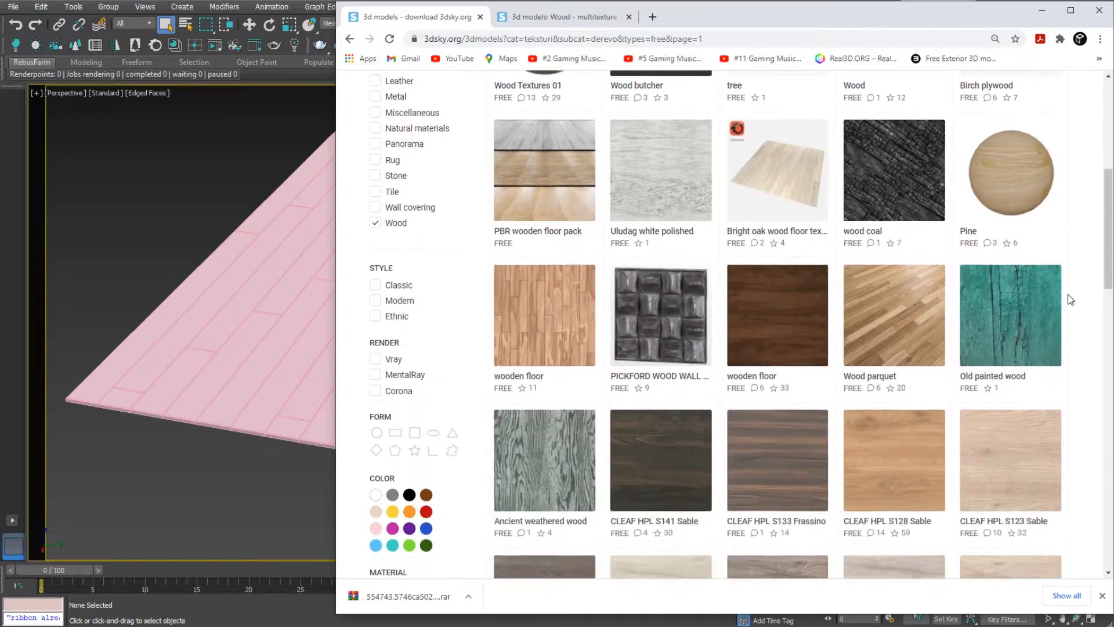
scroll(1070, 300, "down", 5)
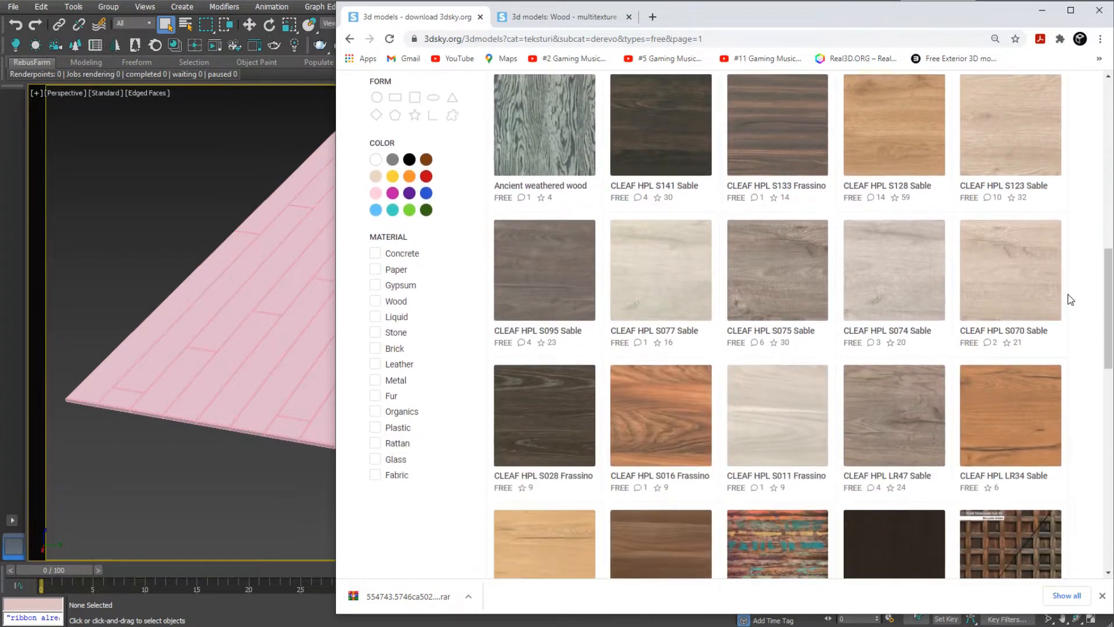
Step: View the wood multitexture page on 3dsky and the plank images in the tablones folder, then return to 3ds Max
left_click(552, 18)
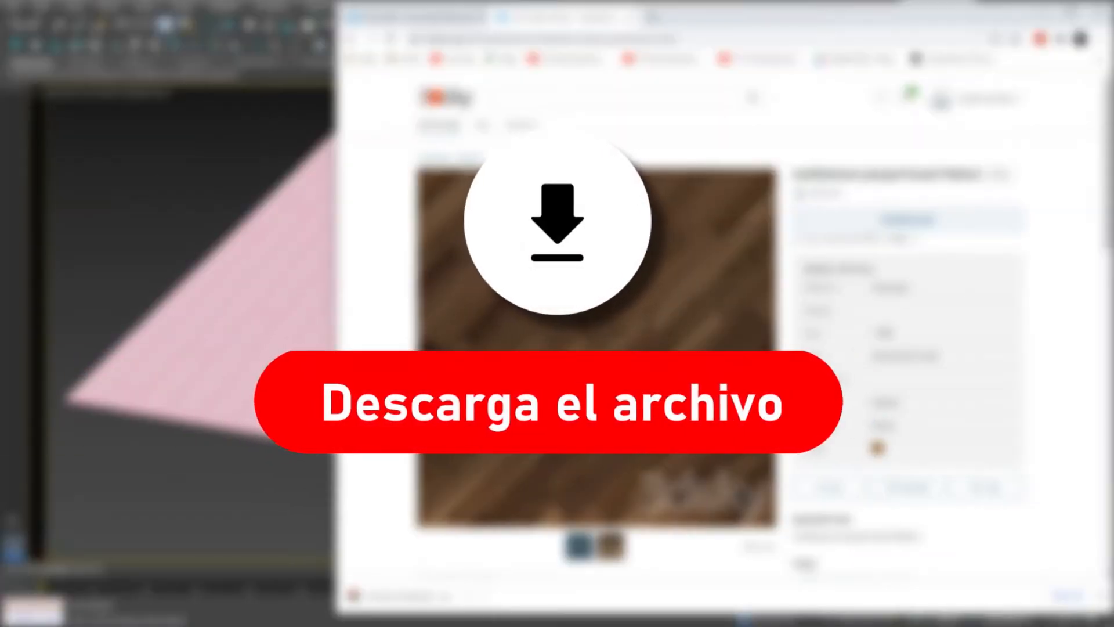
left_click(1041, 12)
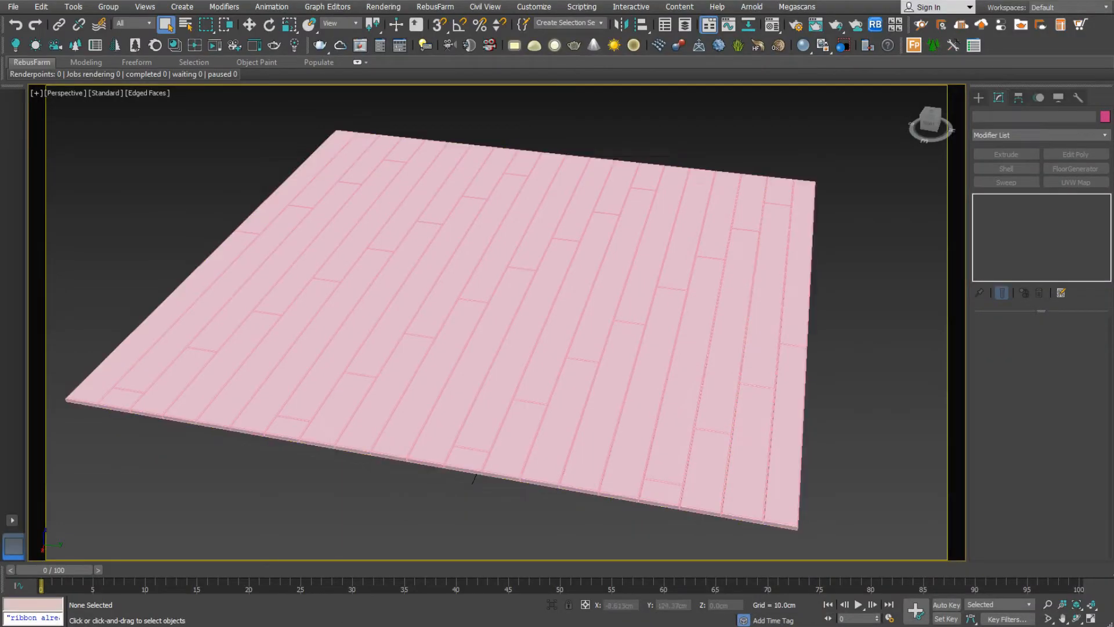
left_click_drag(1113, 57, 623, 69)
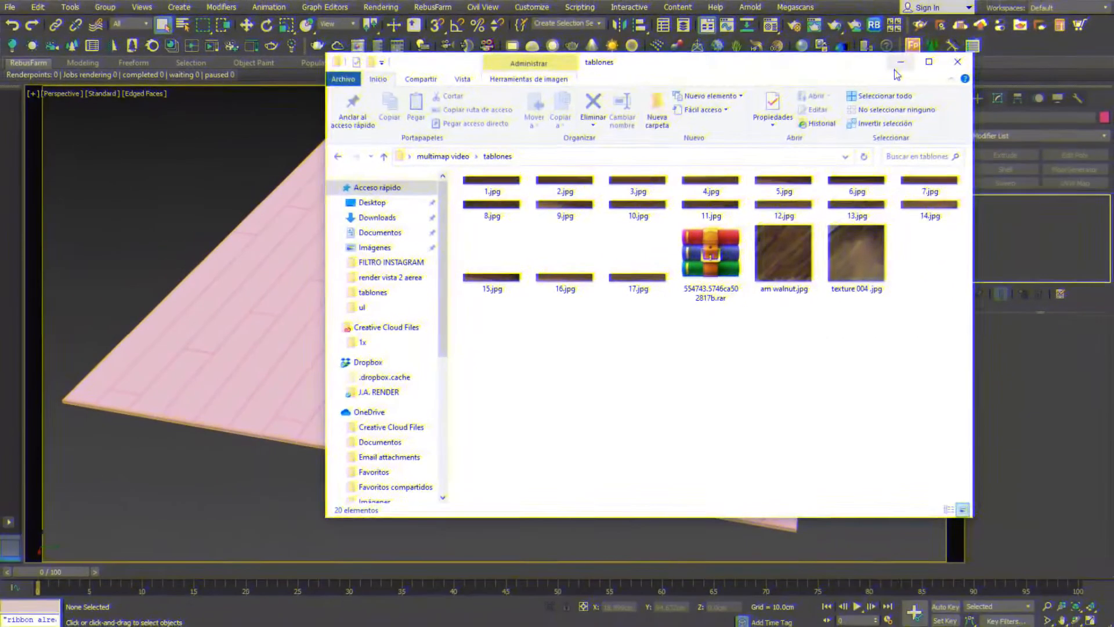
left_click(900, 64)
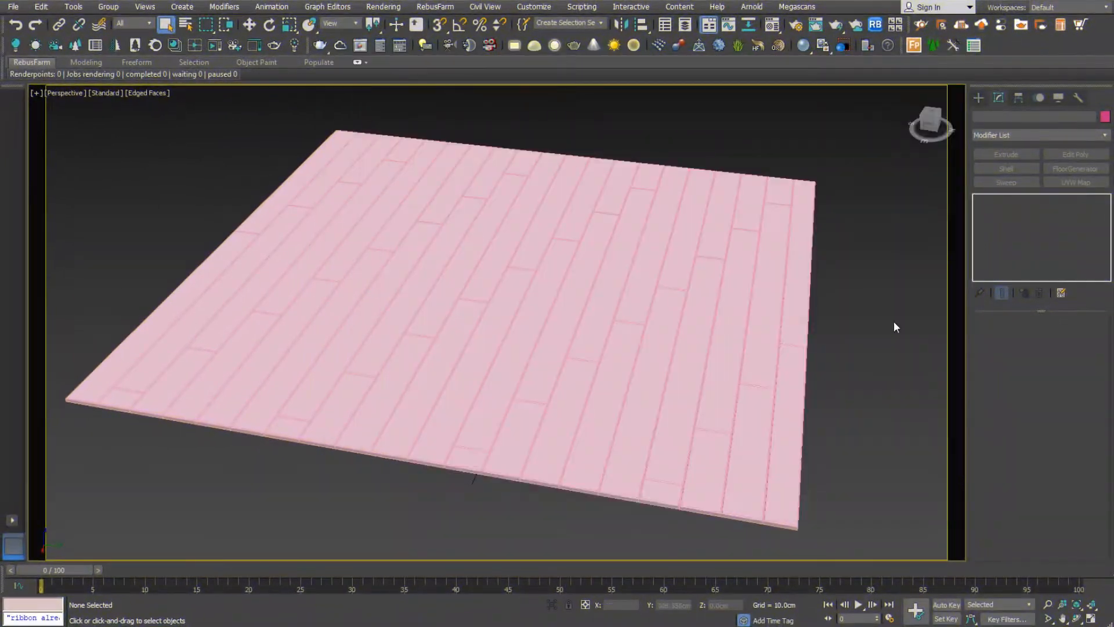
Step: Start Corona interactive rendering of the perspective view and place the render window over the viewport
middle_click_drag(865, 321, 862, 321)
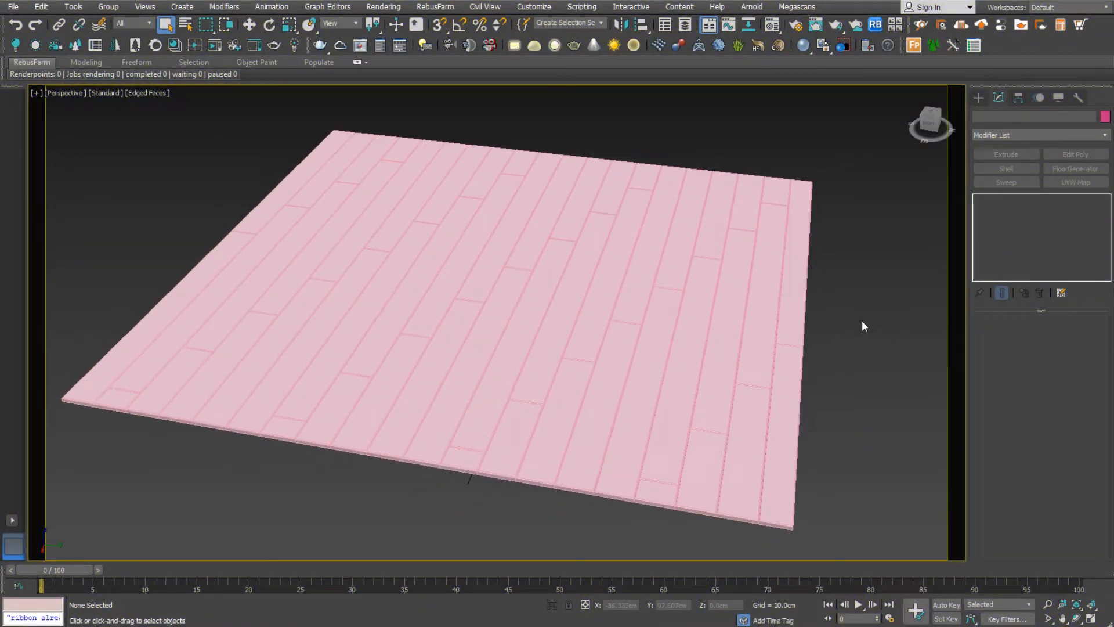
left_click(220, 46)
left_click_drag(602, 46, 464, 58)
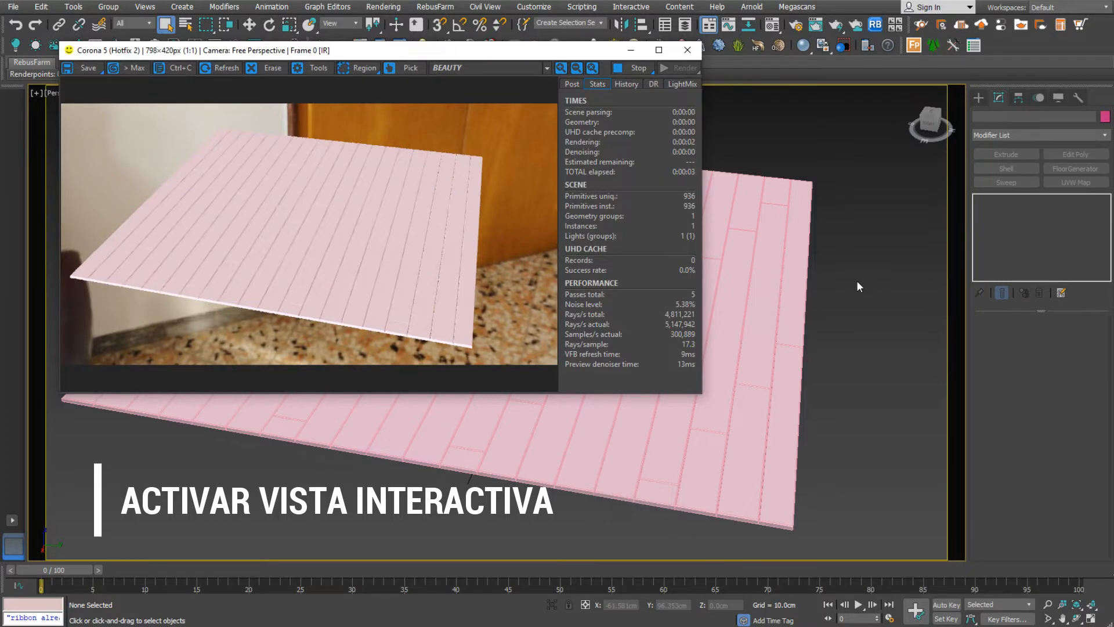
Step: Open the Material Editor and replace the two used sample slots with blank default materials
key("m")
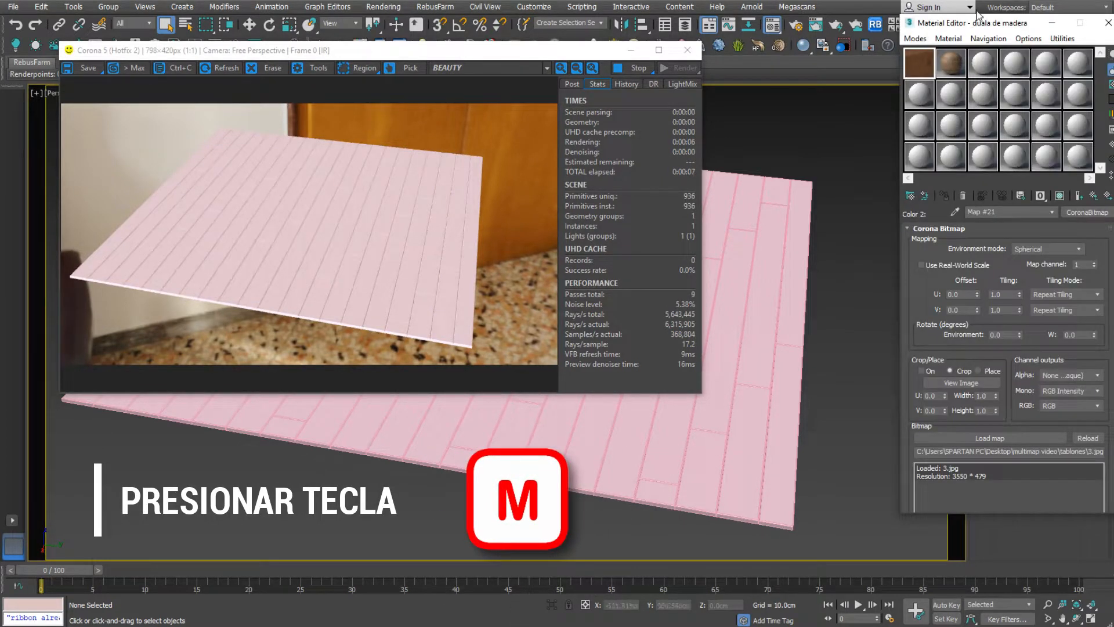
left_click(984, 65)
left_click(952, 70)
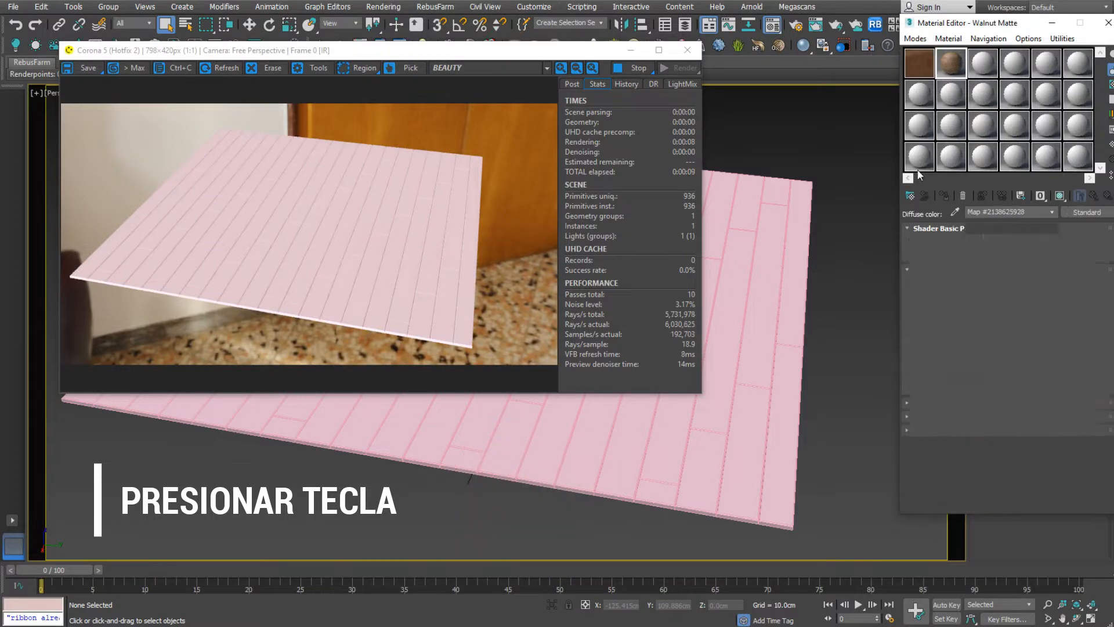
left_click_drag(984, 65, 916, 68)
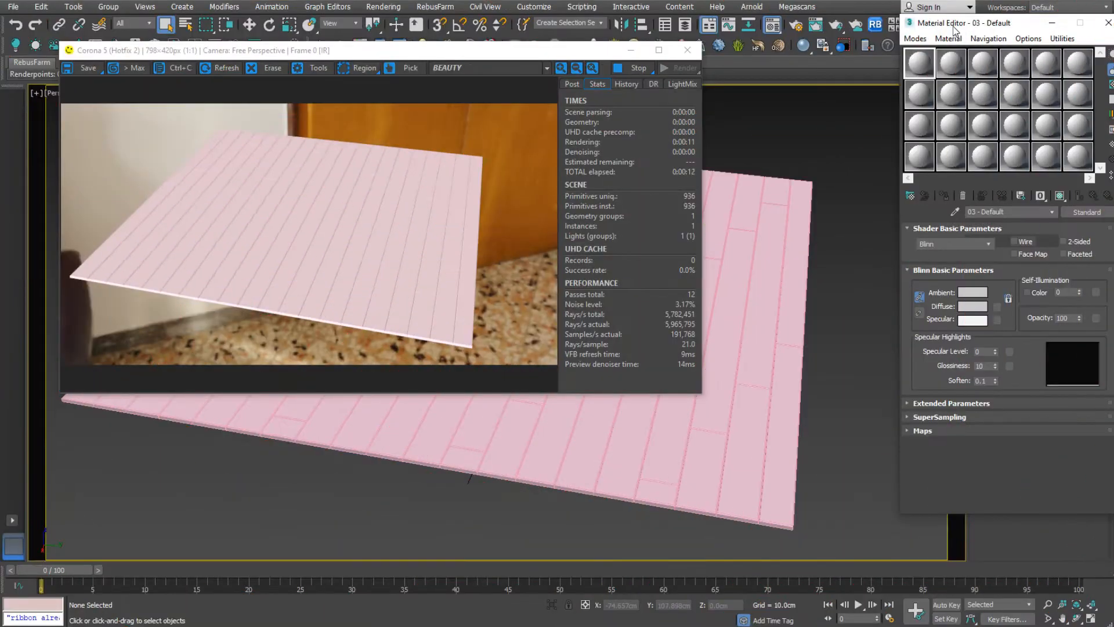
mouse_move(954, 38)
left_mouse_down()
mouse_move(779, 45)
mouse_move(949, 29)
mouse_move(961, 46)
left_mouse_up()
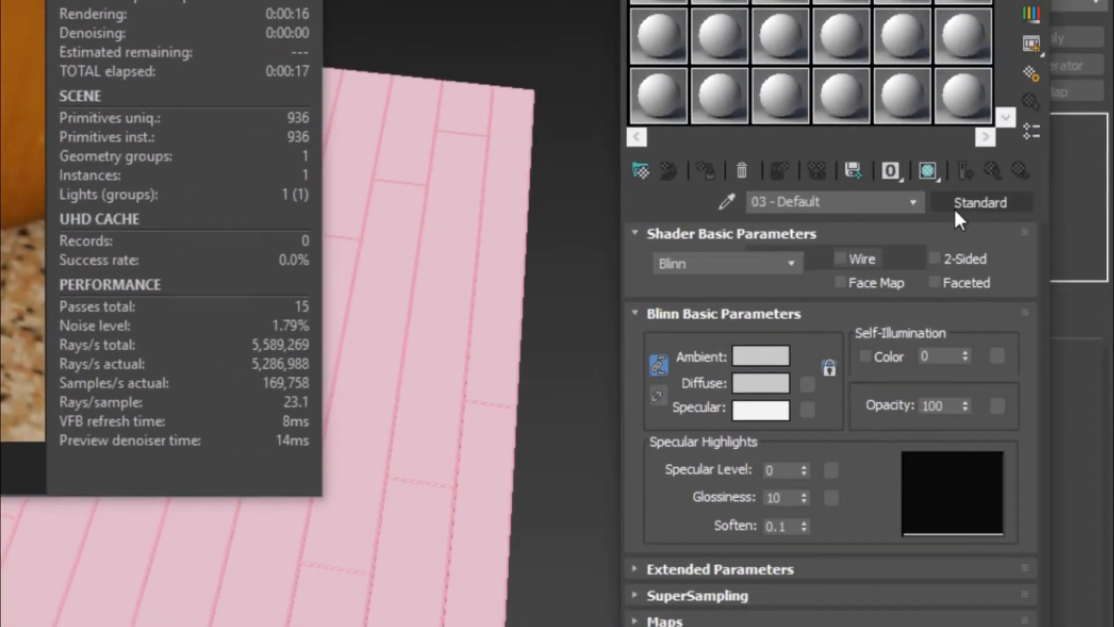
Step: Change the first blank material's type from Standard to CoronaMtl
left_click(963, 205)
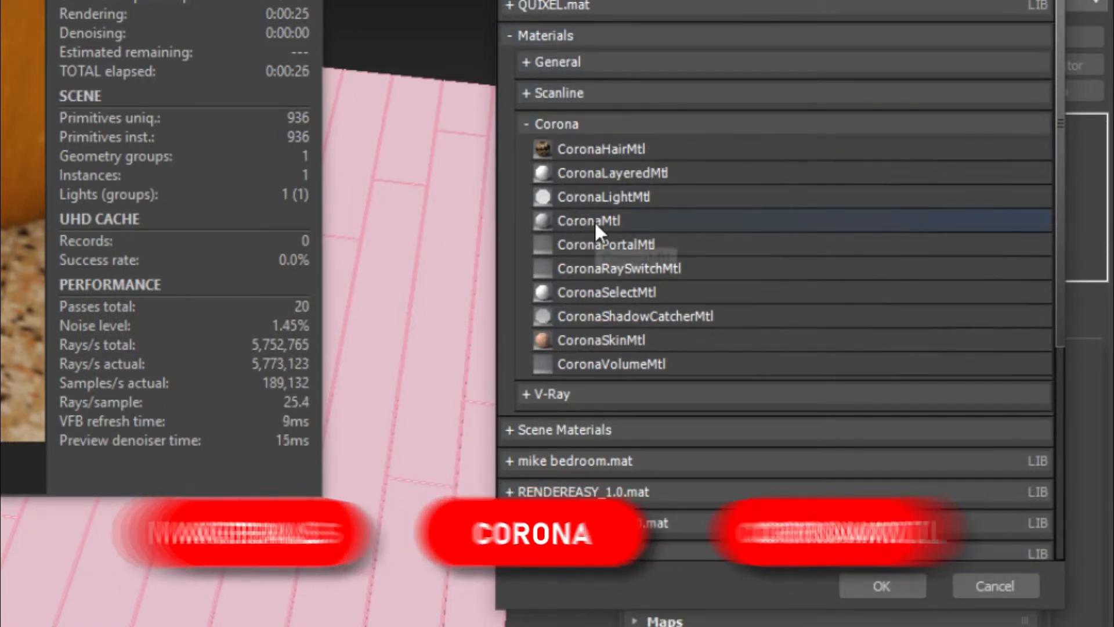
left_click(585, 220)
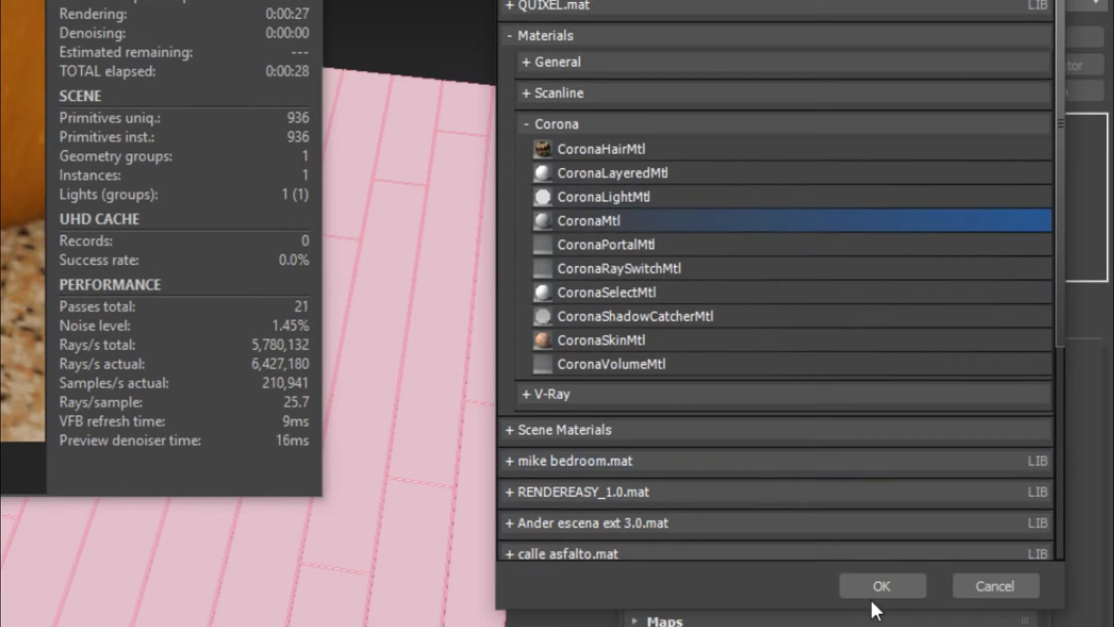
left_click(880, 585)
Step: Name the Corona material "duela de madera" and assign it to the plank floor
left_click_drag(820, 203, 716, 212)
type("duela")
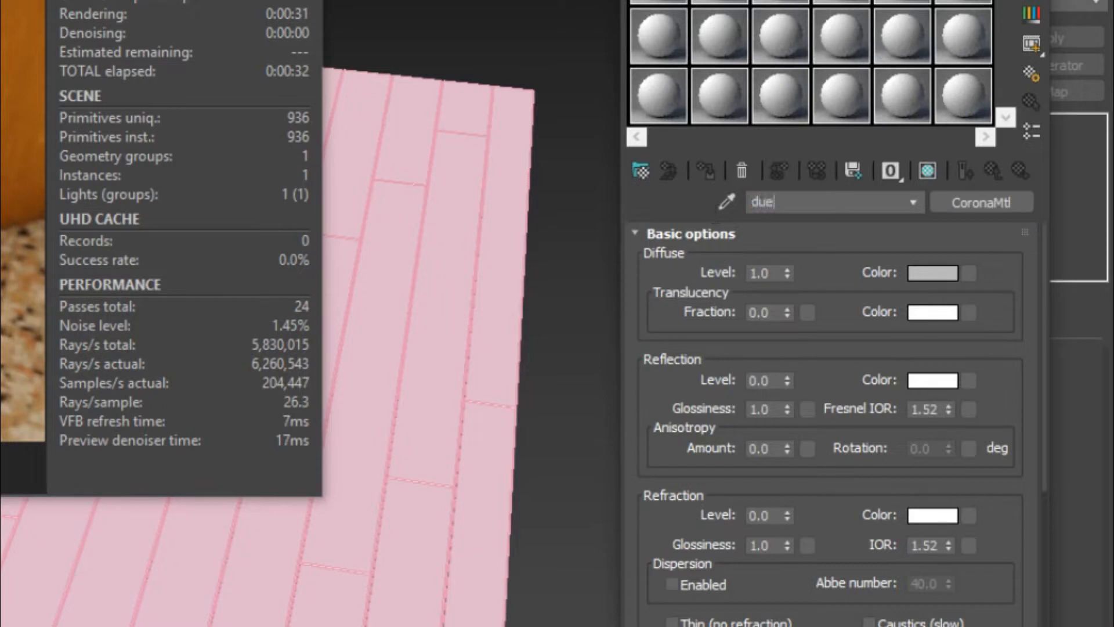
type(" de made")
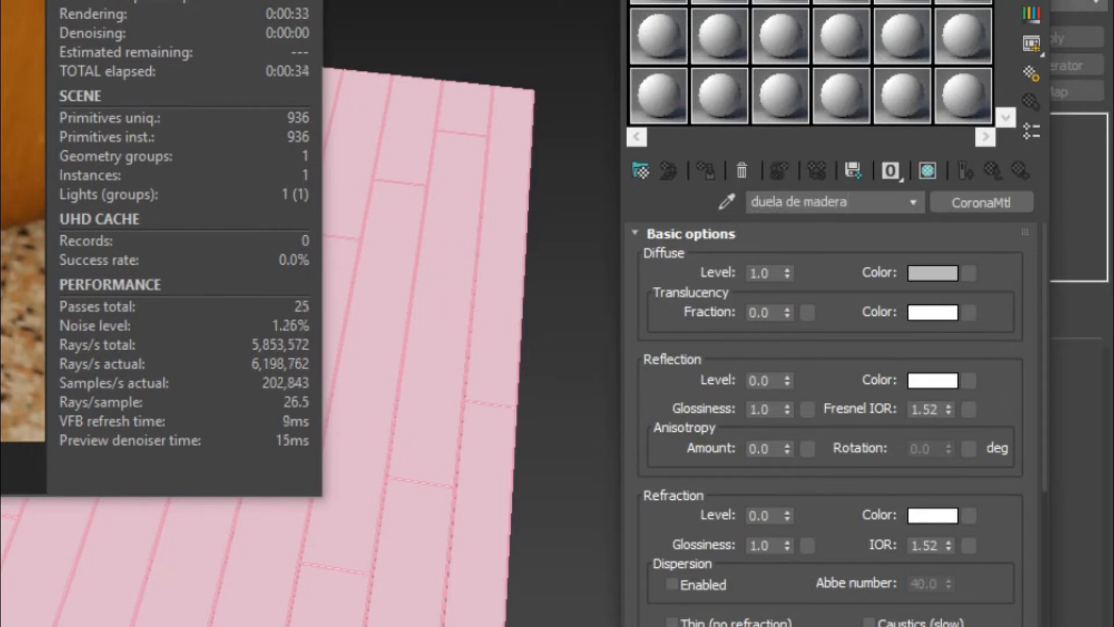
type("ra")
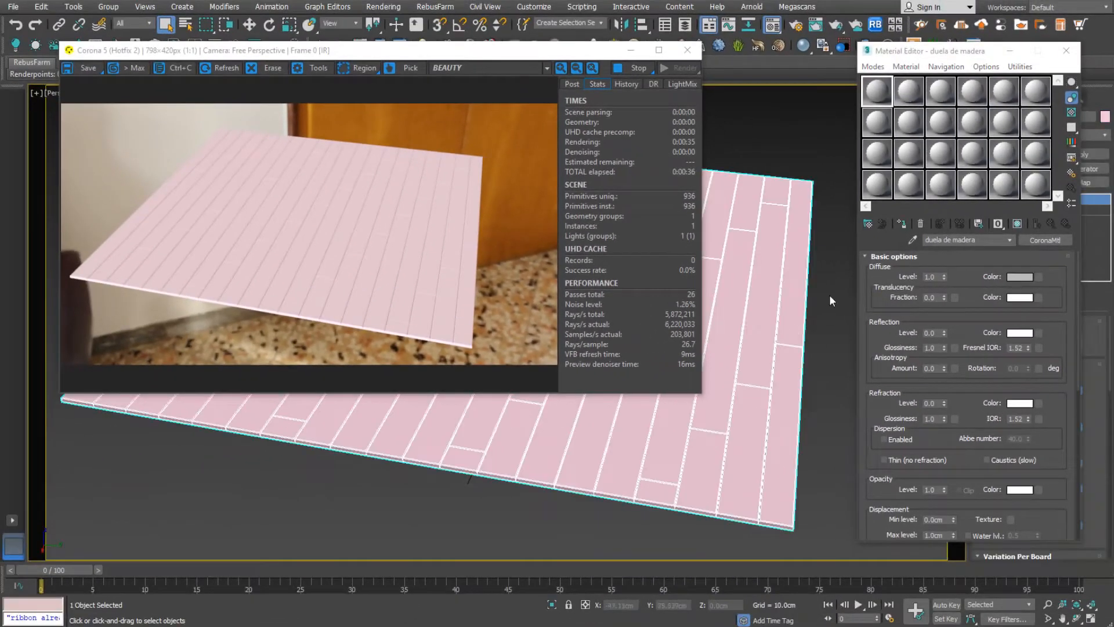
left_click(902, 226)
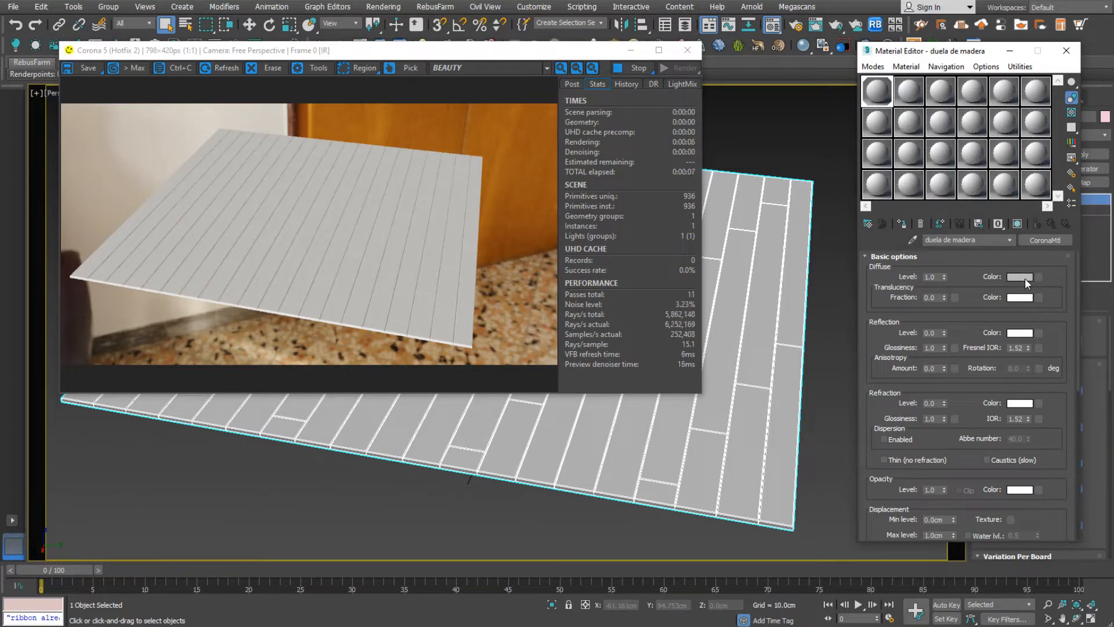
left_click(1019, 277)
left_click(661, 153)
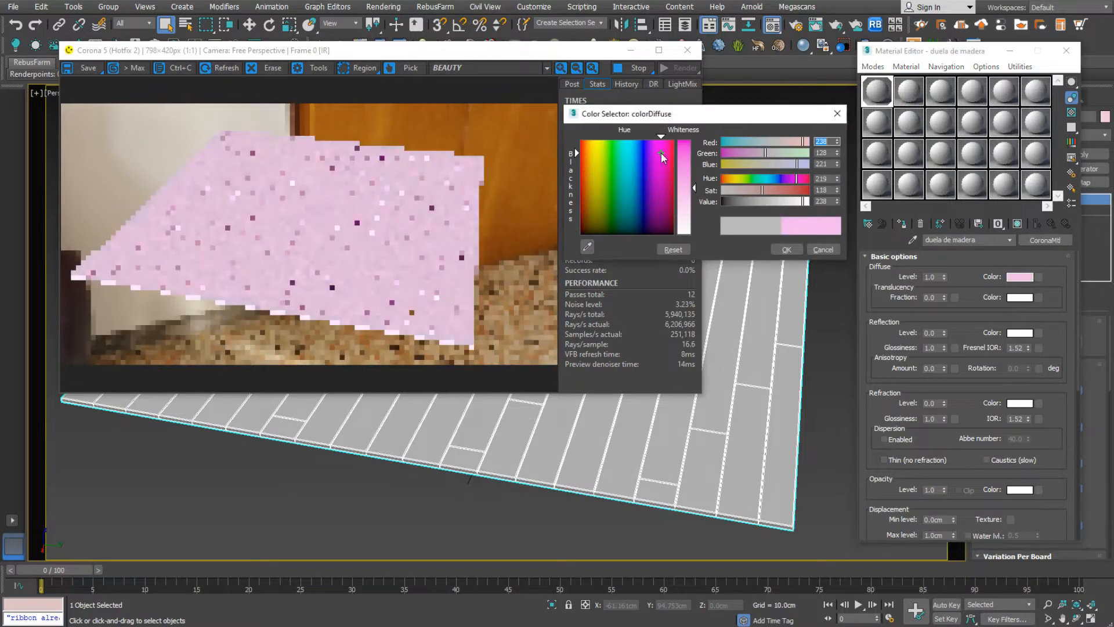
left_click_drag(660, 153, 630, 163)
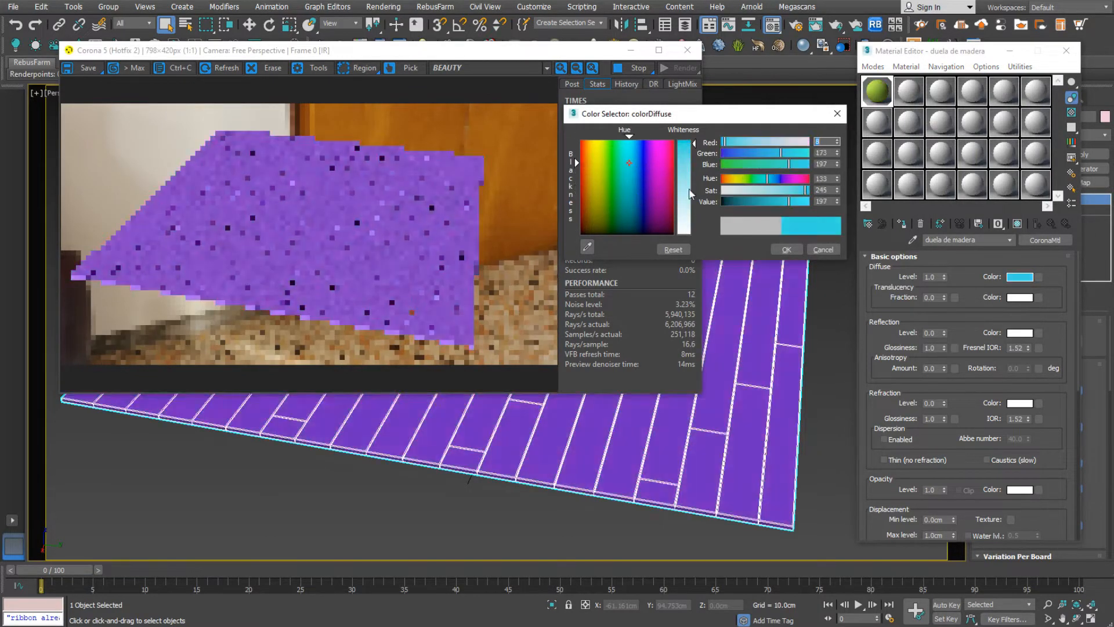
left_click(822, 249)
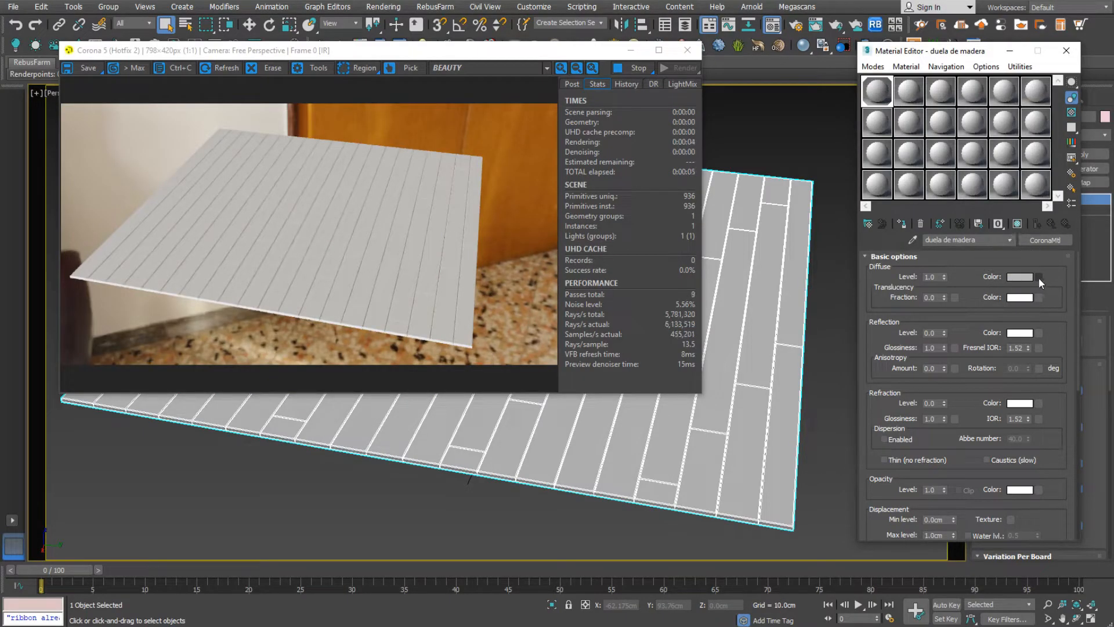
Step: Add a CoronaMultiMap to the material's diffuse color and set its mode to Mesh Element
left_click(1037, 277)
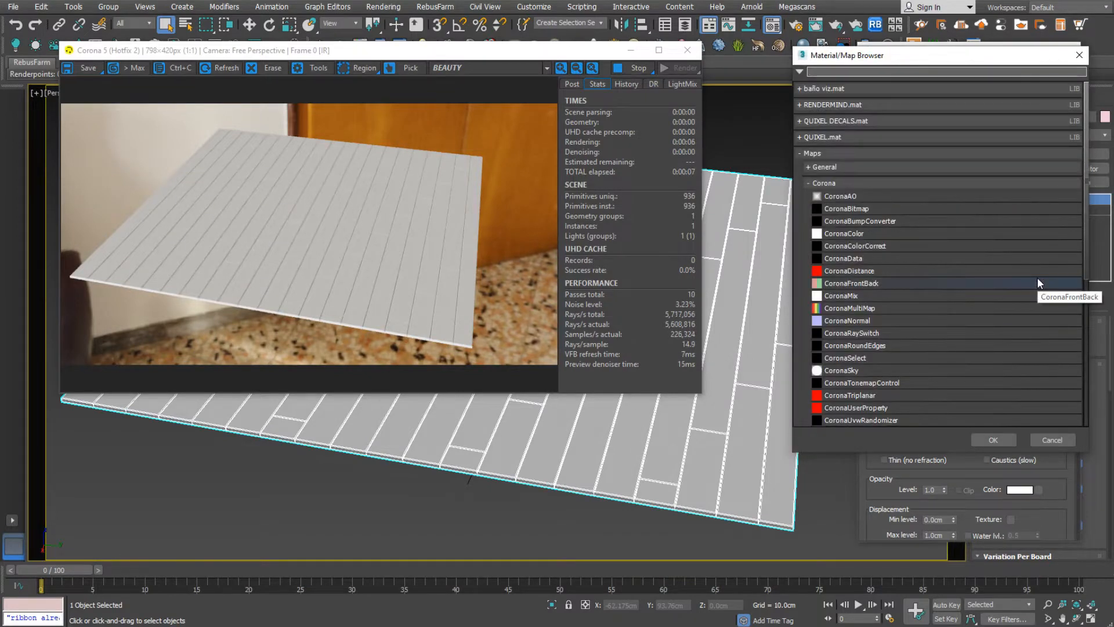
left_click(957, 260)
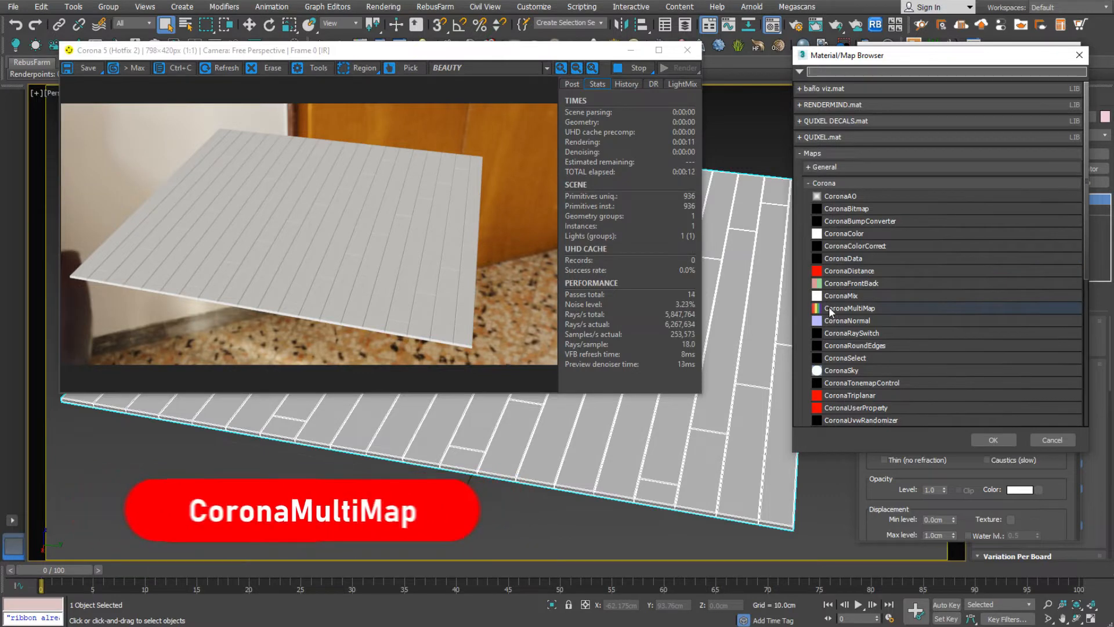
left_click(854, 308)
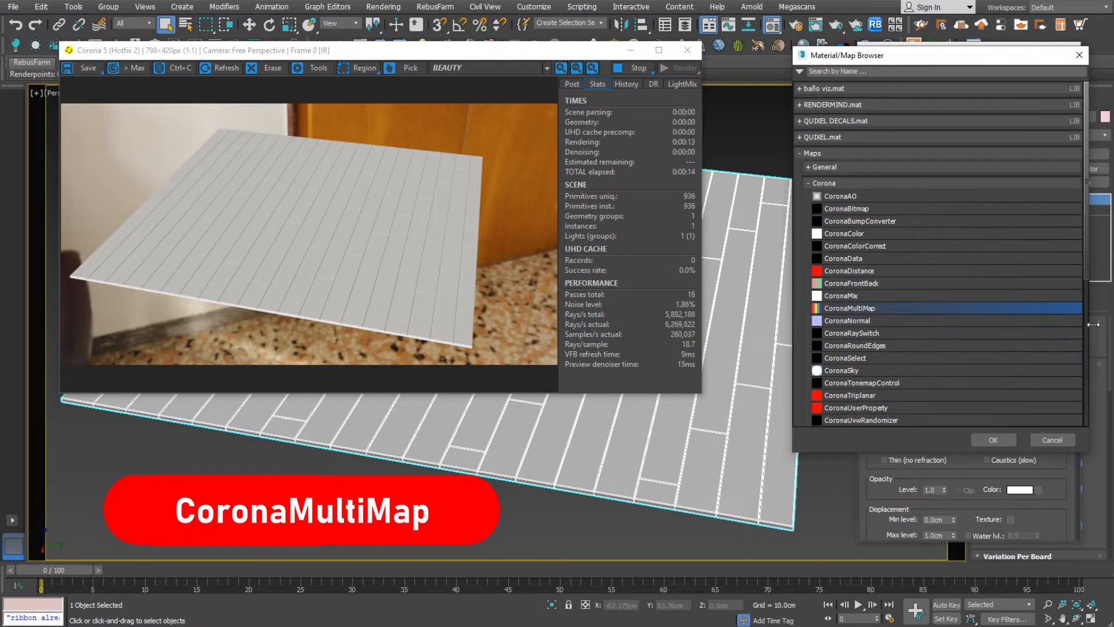
left_click(993, 440)
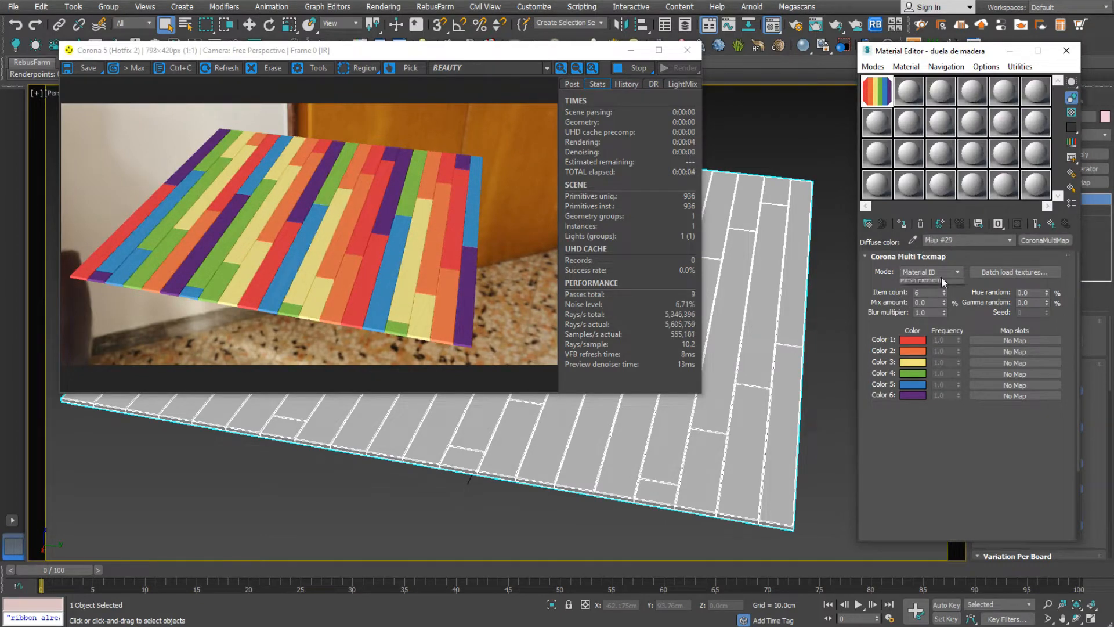
left_click(928, 325)
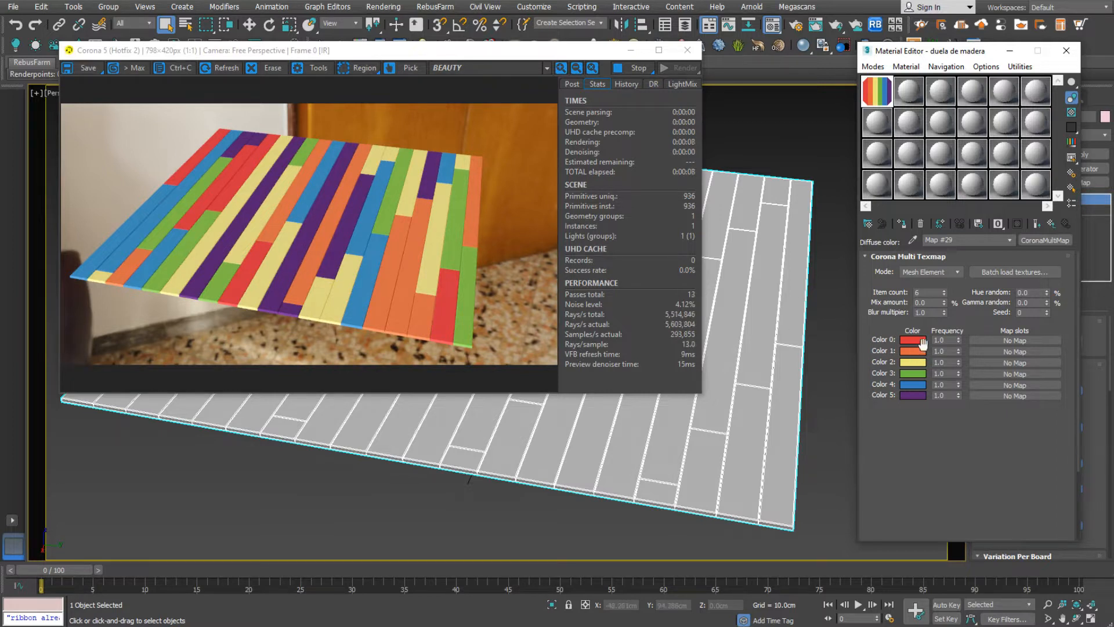
Step: Load 17.jpg from the tablones folder as a CoronaBitmap into the multimap's Color 0 slot
left_click(995, 340)
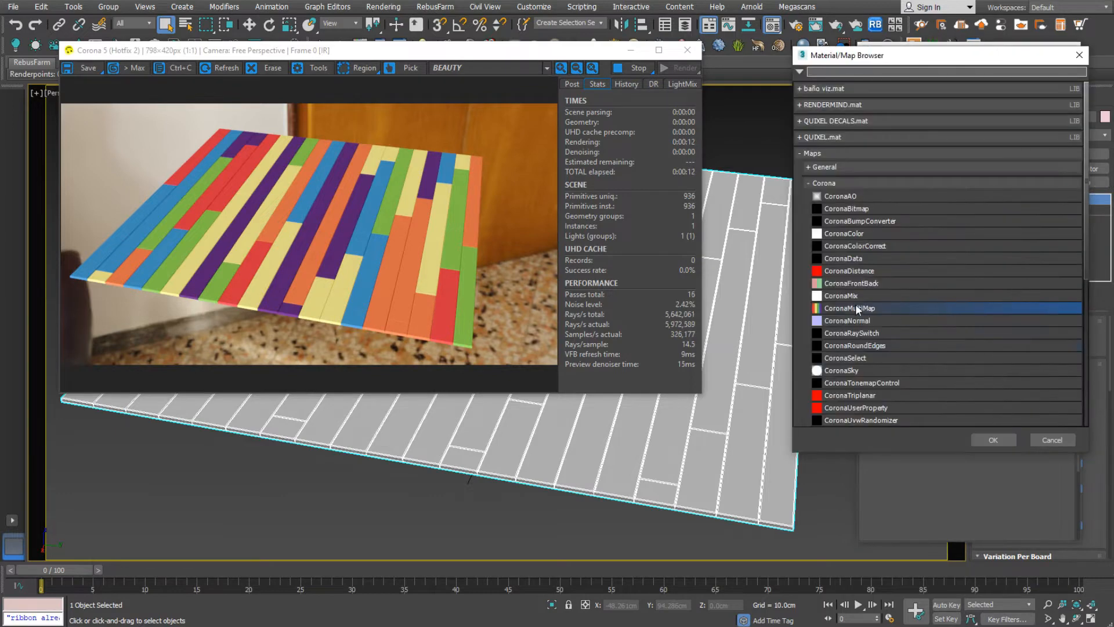
left_click(992, 440)
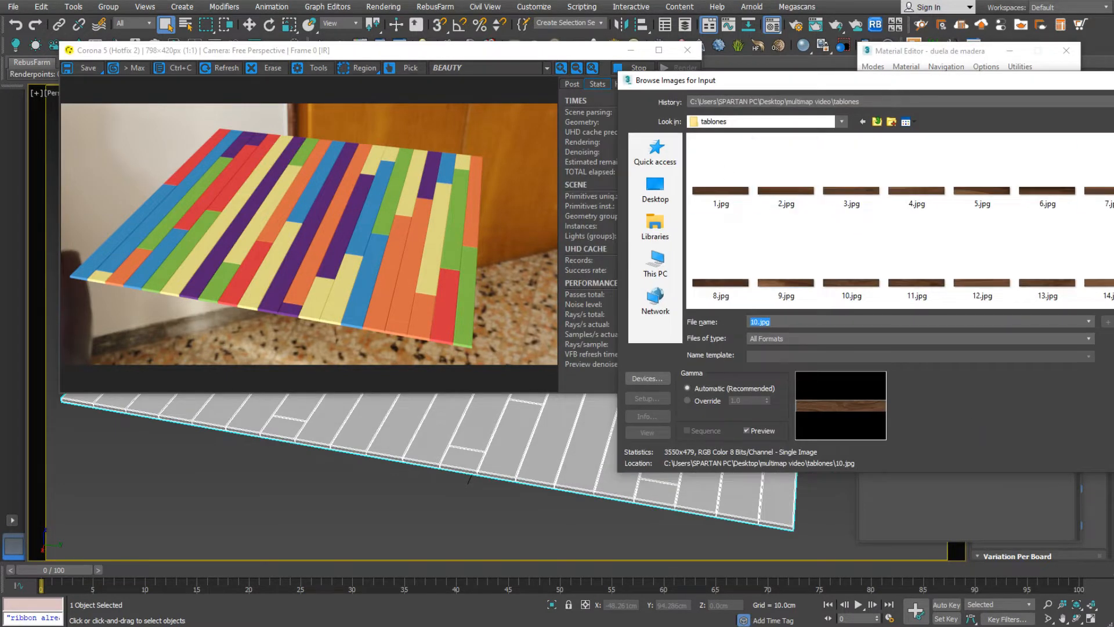
scroll(900, 222, "down", 2)
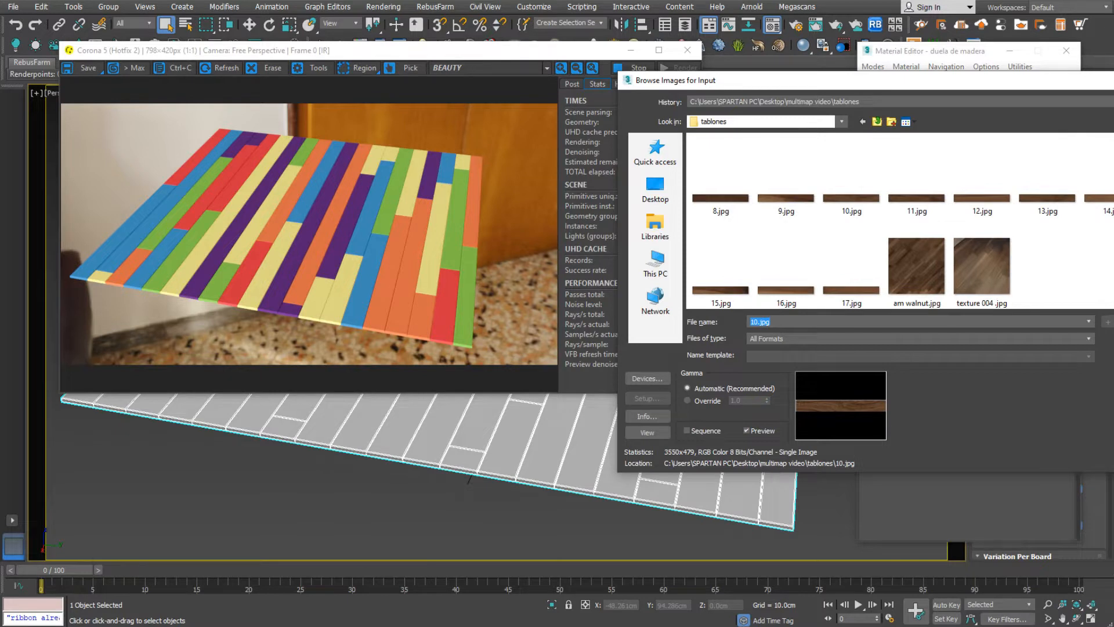
scroll(899, 221, "up", 1)
scroll(900, 221, "down", 1)
scroll(900, 221, "up", 1)
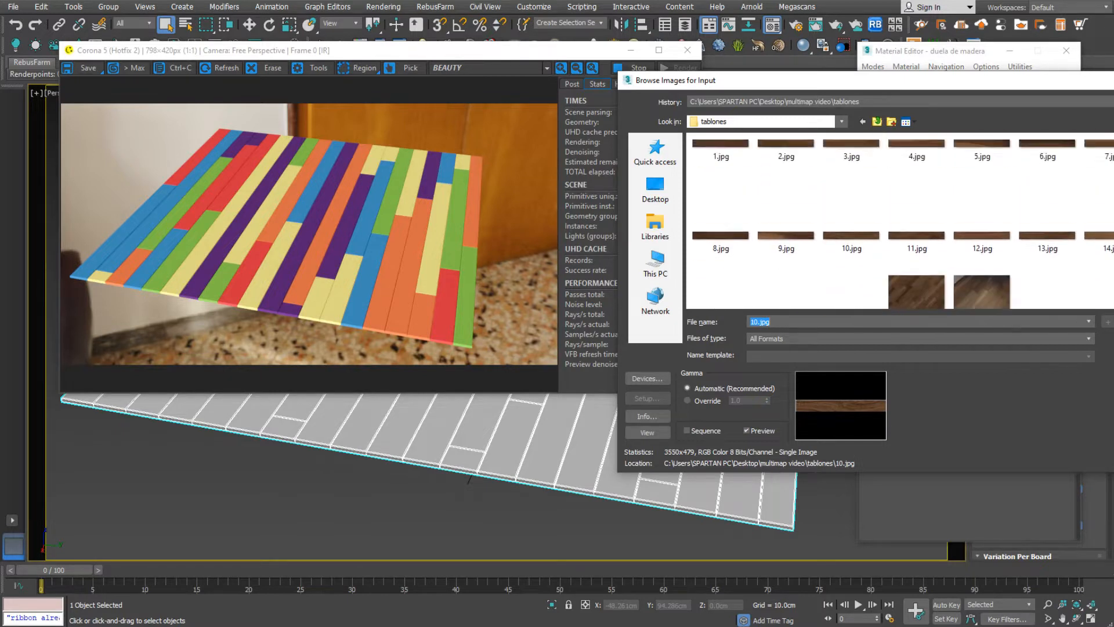
scroll(900, 222, "down", 1)
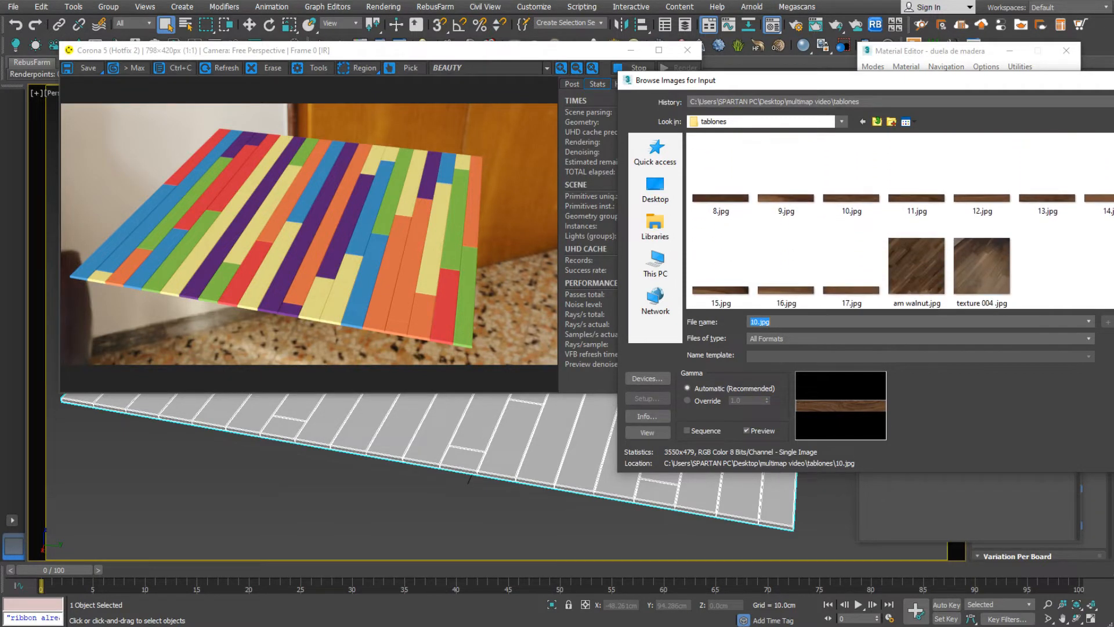
left_click(839, 283)
left_click(1105, 320)
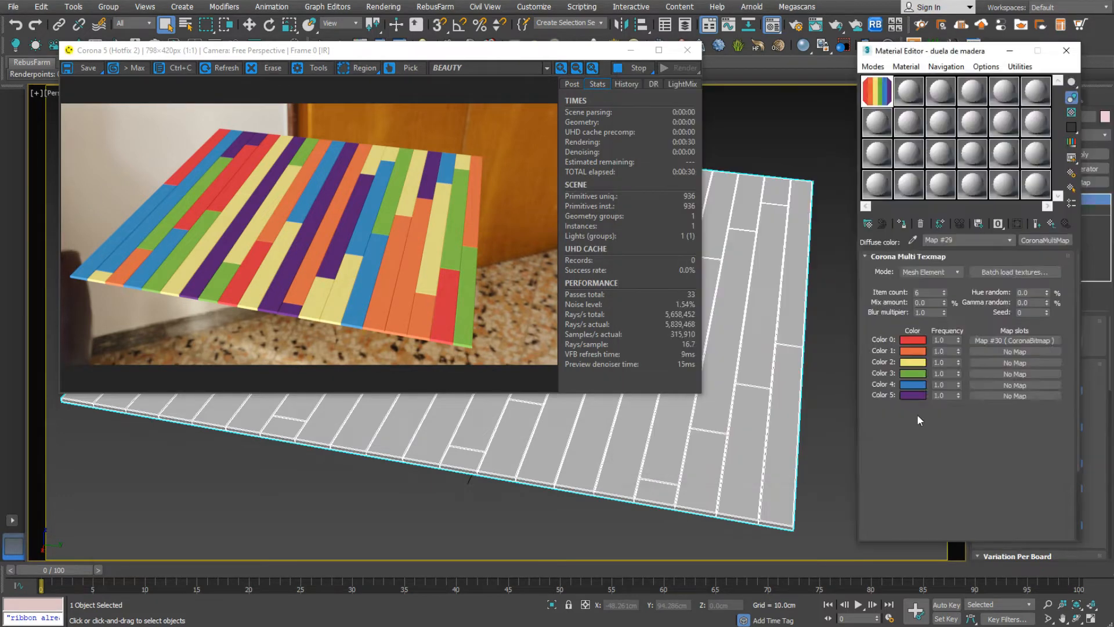
Step: Examine the Color 0 plank texture in the bitmap's image viewer, close it and return to the multimap
left_click(906, 408)
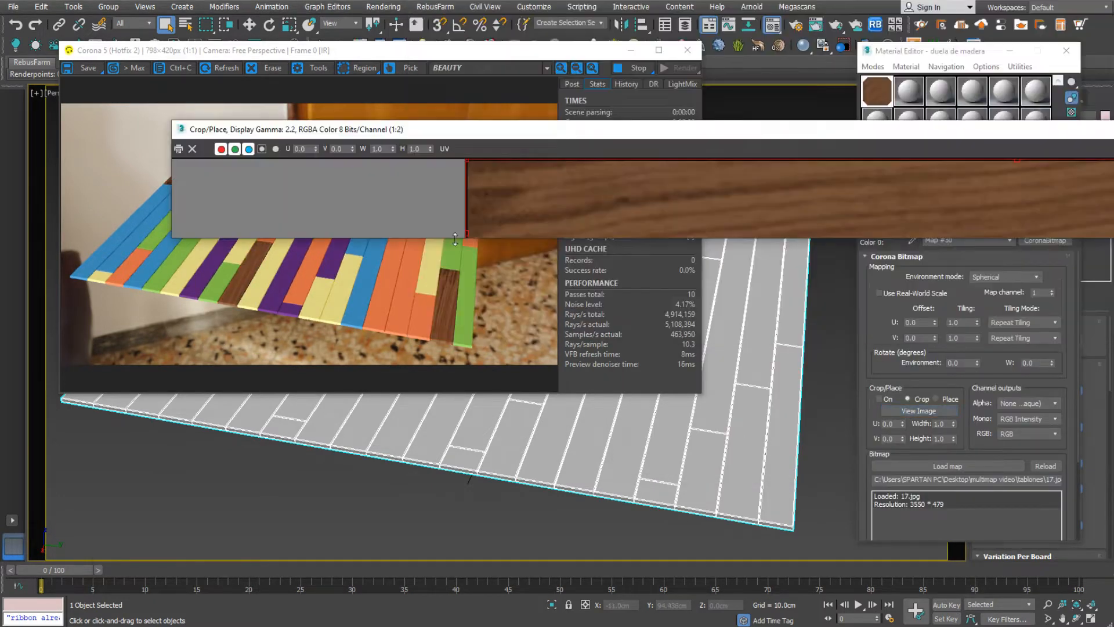
left_click_drag(453, 240, 565, 381)
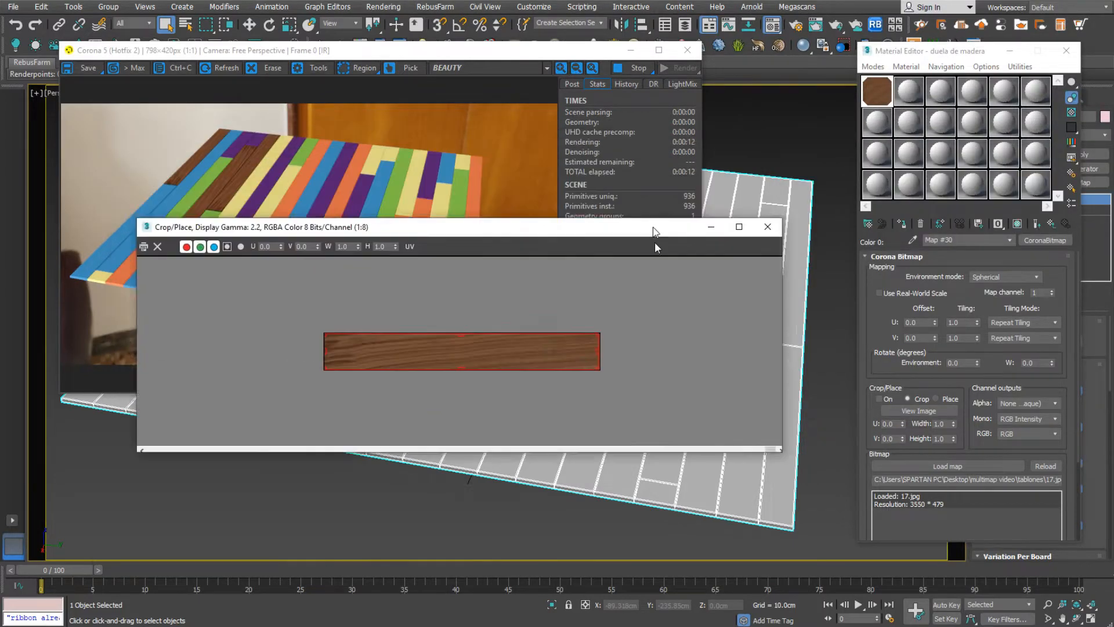
left_click_drag(654, 229, 644, 373)
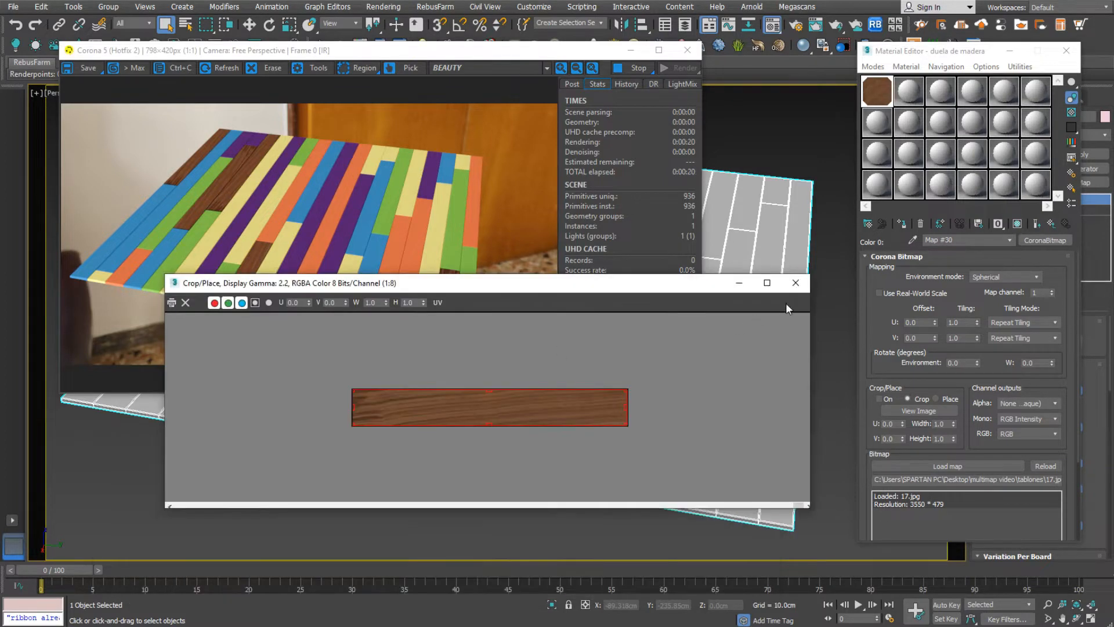
left_click(796, 283)
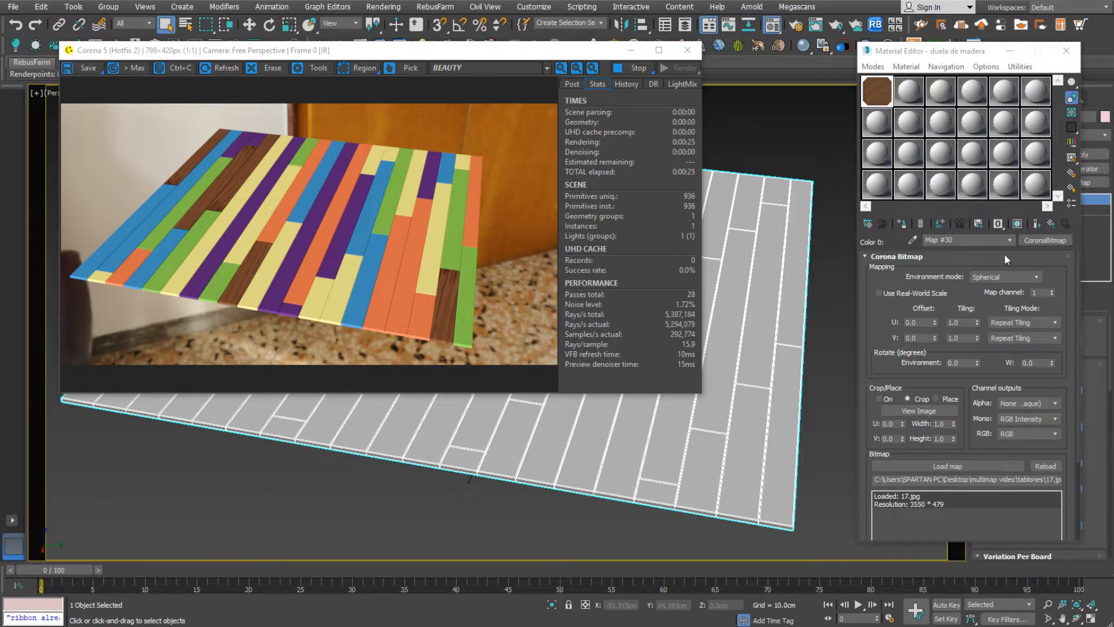
left_click(1049, 228)
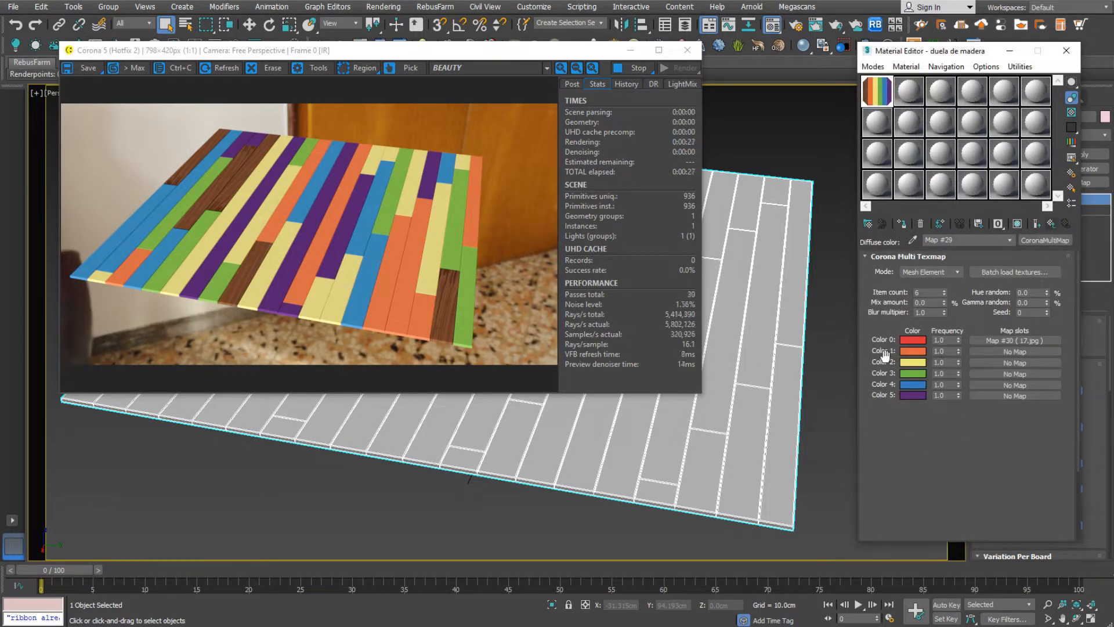
Step: Load 14.jpg, 10.jpg and 12.jpg as CoronaBitmaps into the Color 1, Color 2 and Color 3 slots respectively
left_click(993, 353)
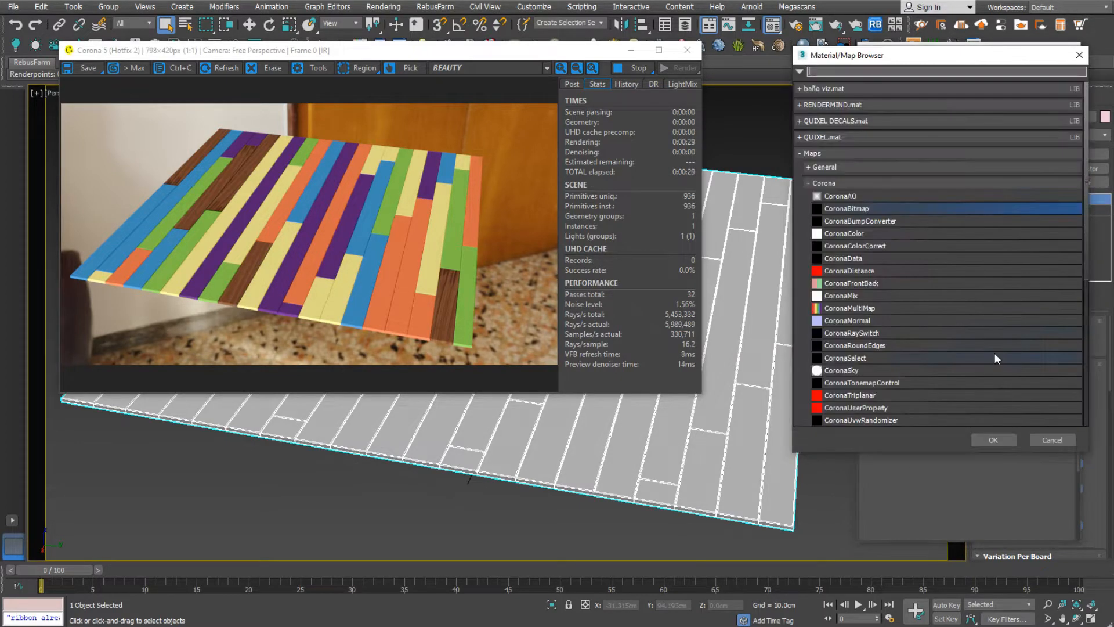
double_click(955, 371)
double_click(746, 174)
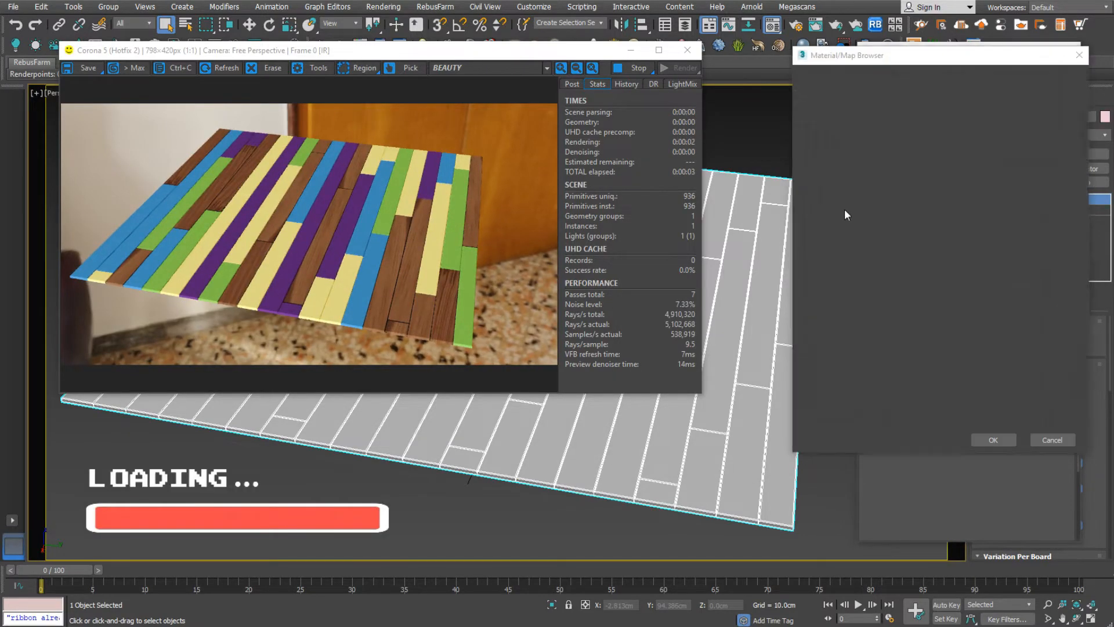
double_click(923, 305)
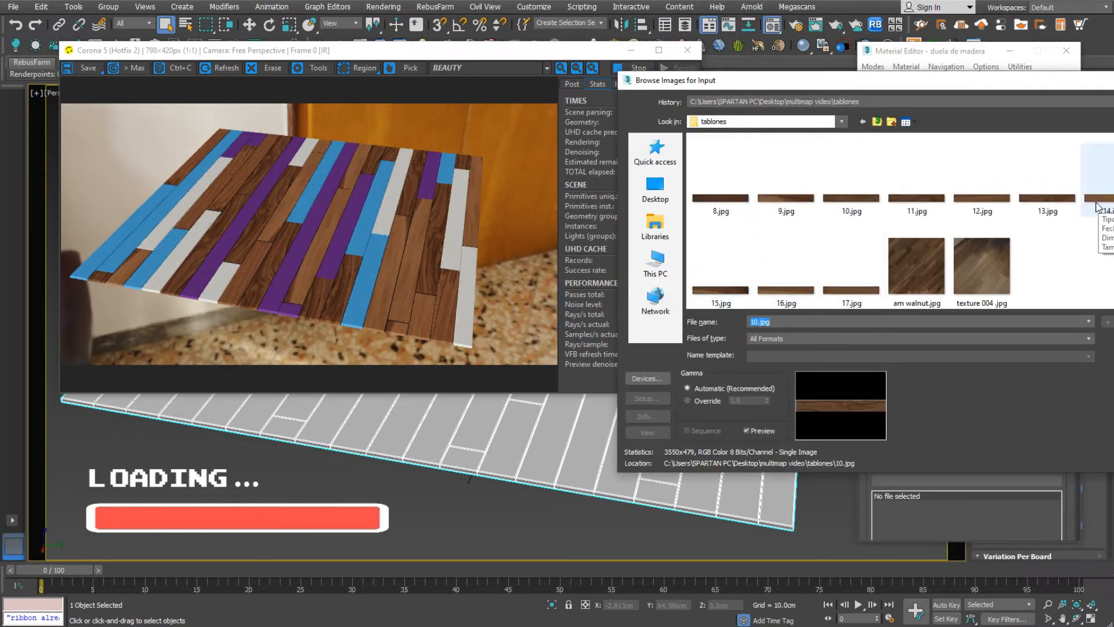
double_click(982, 174)
left_click(1051, 224)
Step: Load 1.jpg and 3.jpg as CoronaBitmaps into the Color 4 and Color 5 slots, and return to the multimap
left_click(993, 384)
double_click(847, 210)
double_click(721, 149)
left_click(1051, 224)
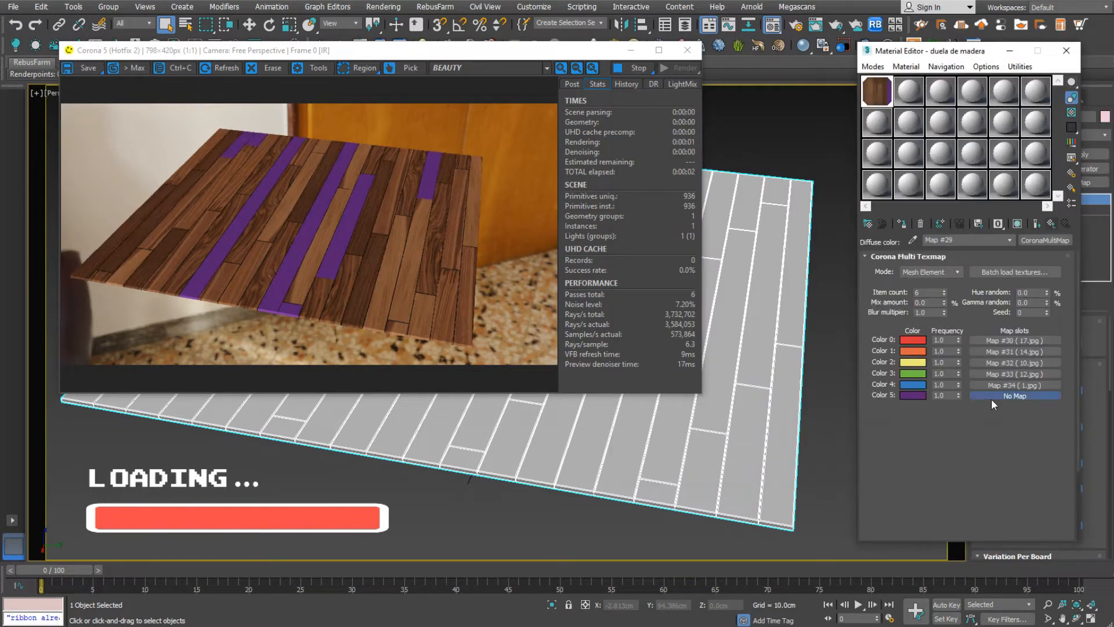
left_click(991, 398)
double_click(848, 174)
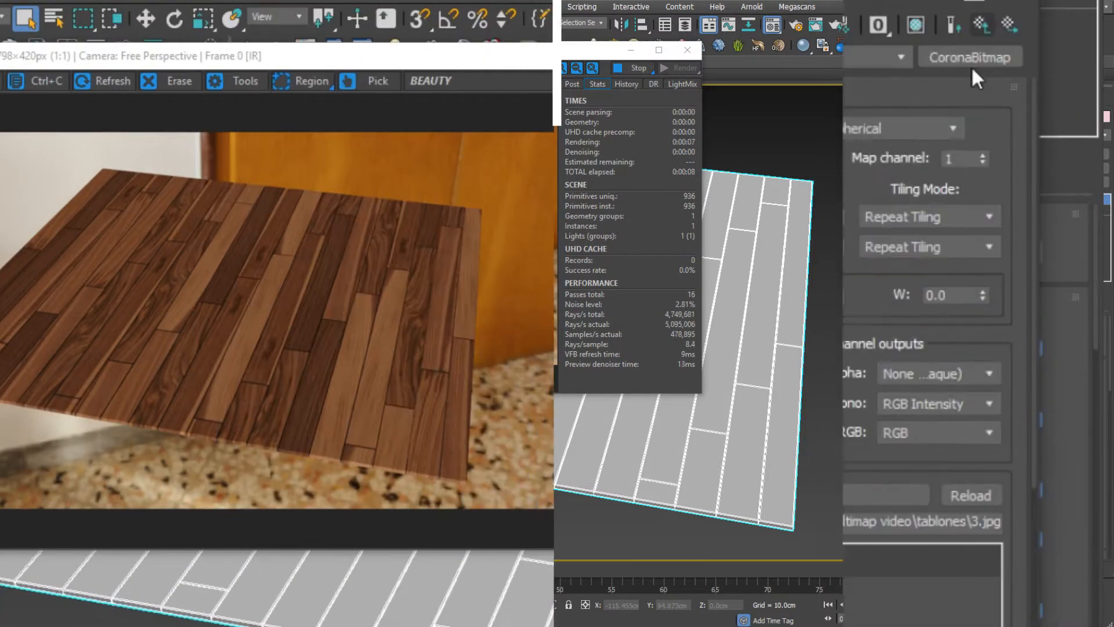
left_click(980, 26)
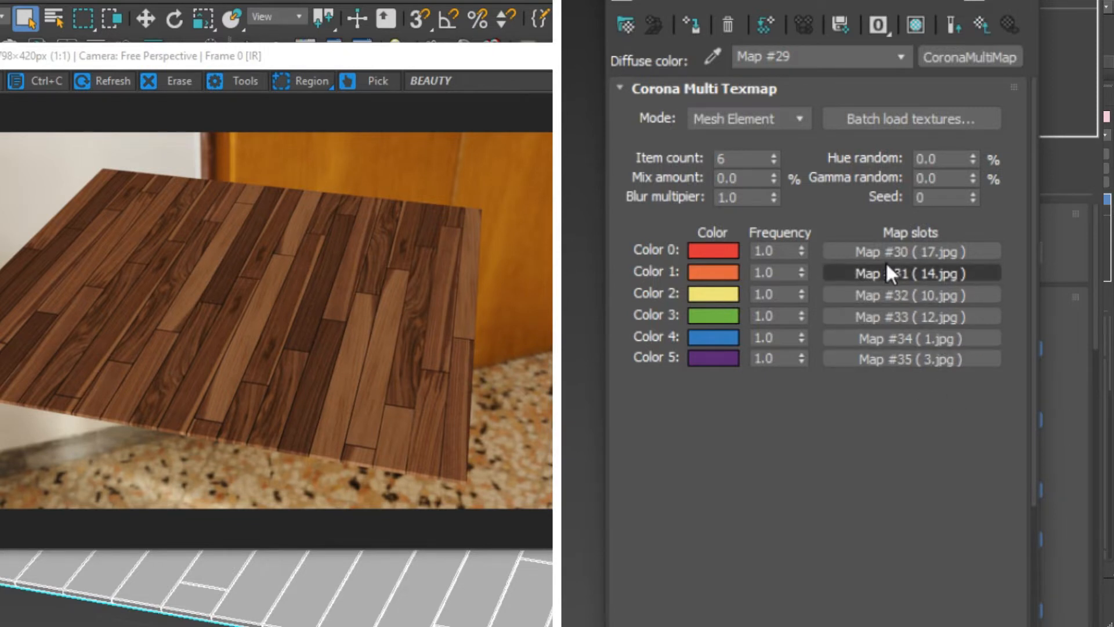
Step: Try Gamma random values of 50% and 5% on the multimap to vary the planks' brightness
left_click(863, 181)
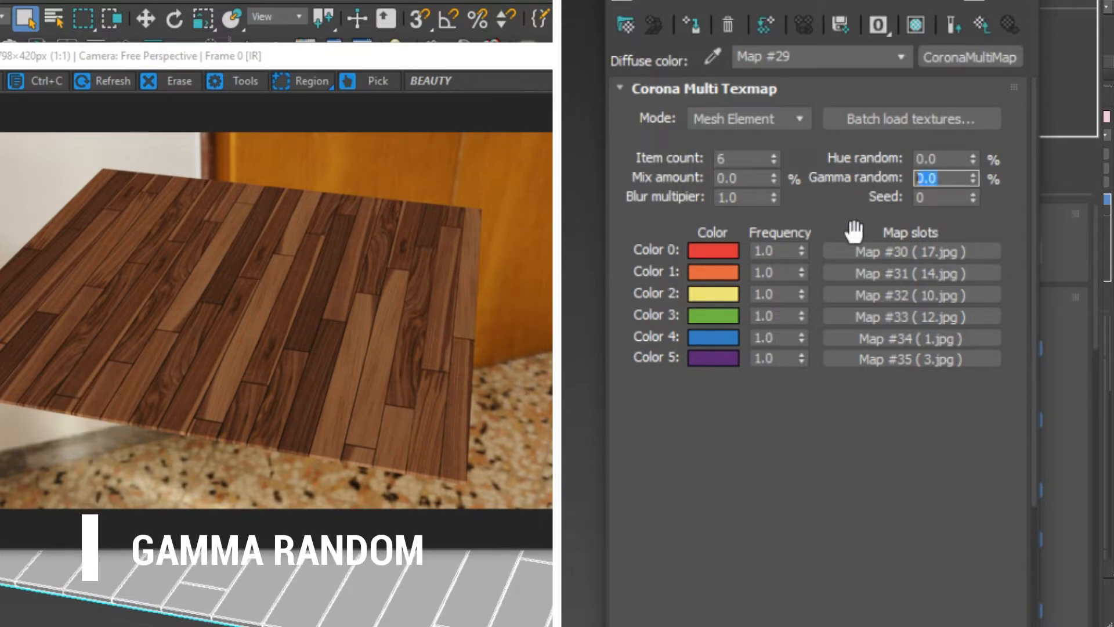
type("50")
key("Return")
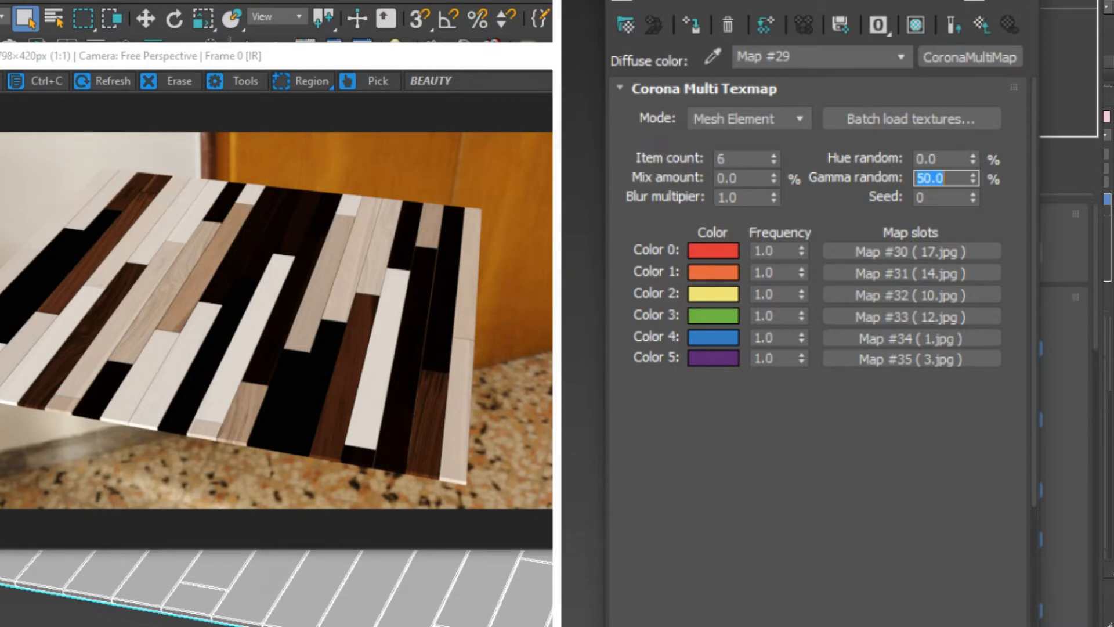
double_click(930, 178)
type("5")
key("Return")
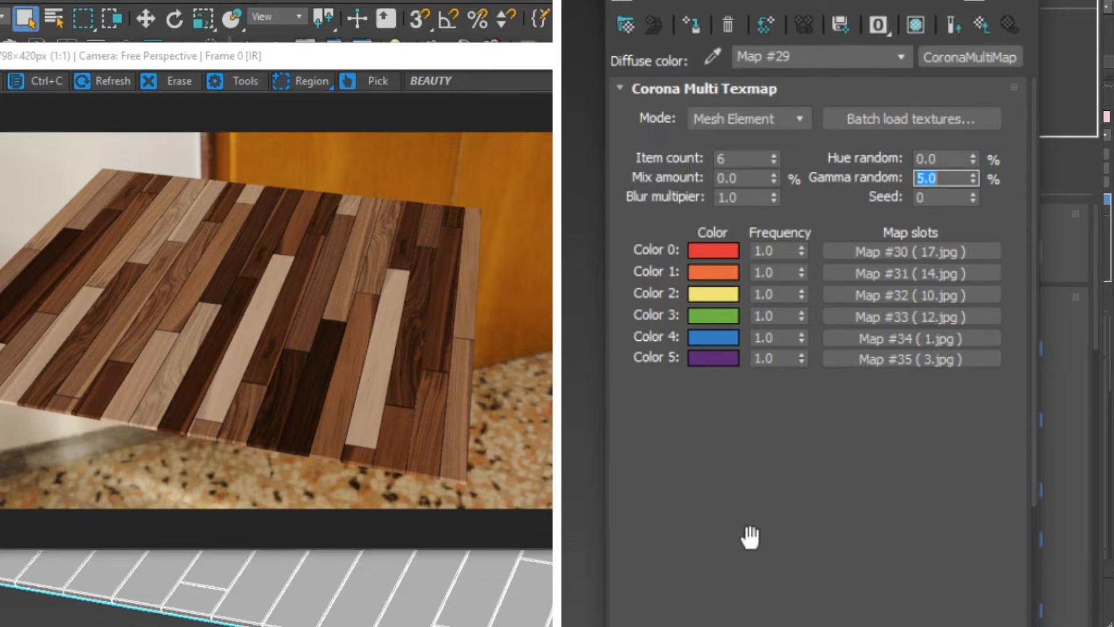
Step: Compare Gamma random values of 1% and 0.5% on the planks and settle on 1%
type("1")
key("Return")
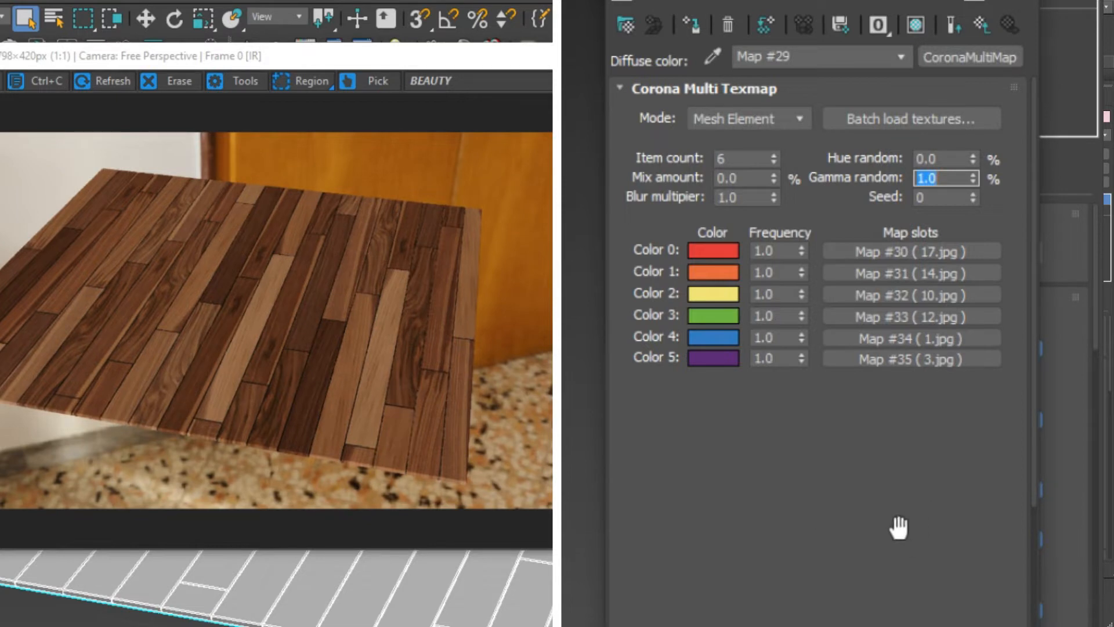
type("0.5")
key("Return")
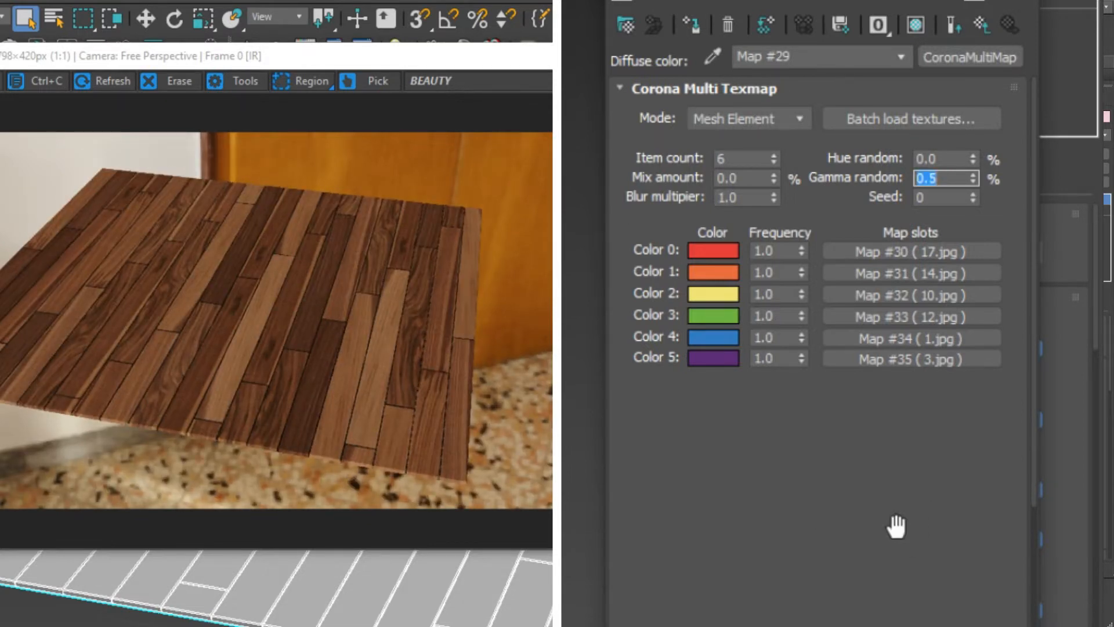
type("1")
key("Return")
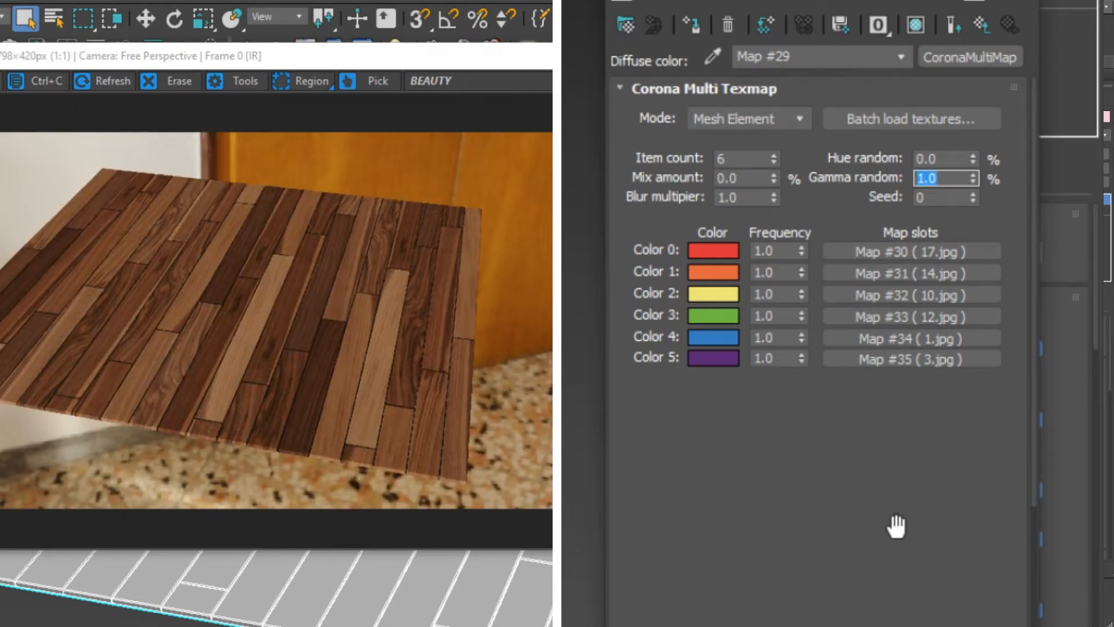
left_click(955, 176)
Step: Try Seed values 1 through 4 on the multimap to compare different plank distributions
left_click(973, 197)
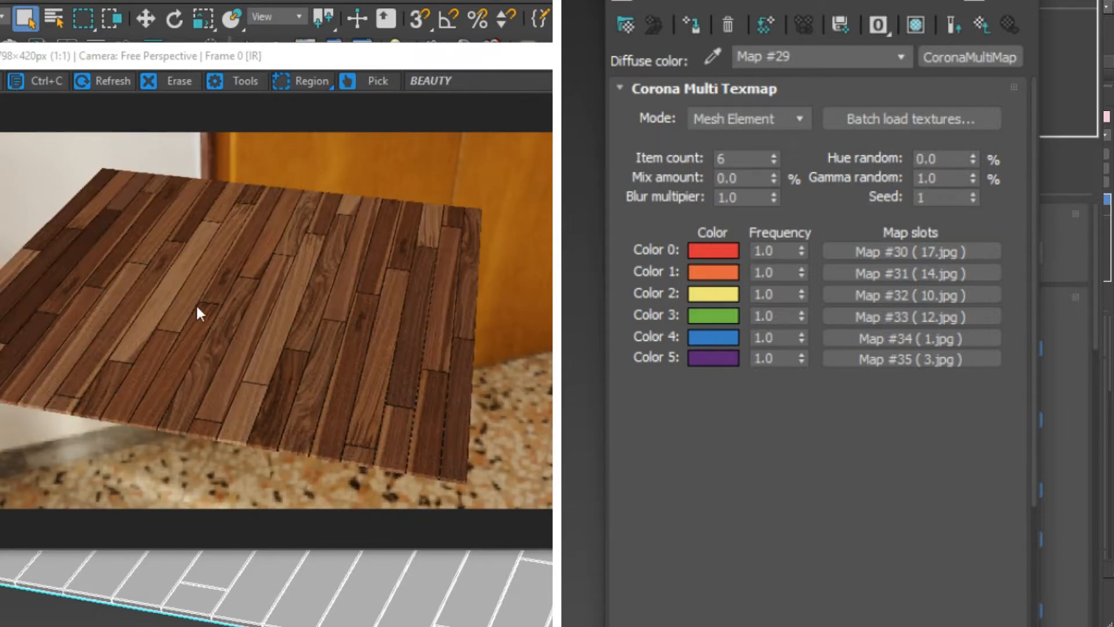
left_click(973, 195)
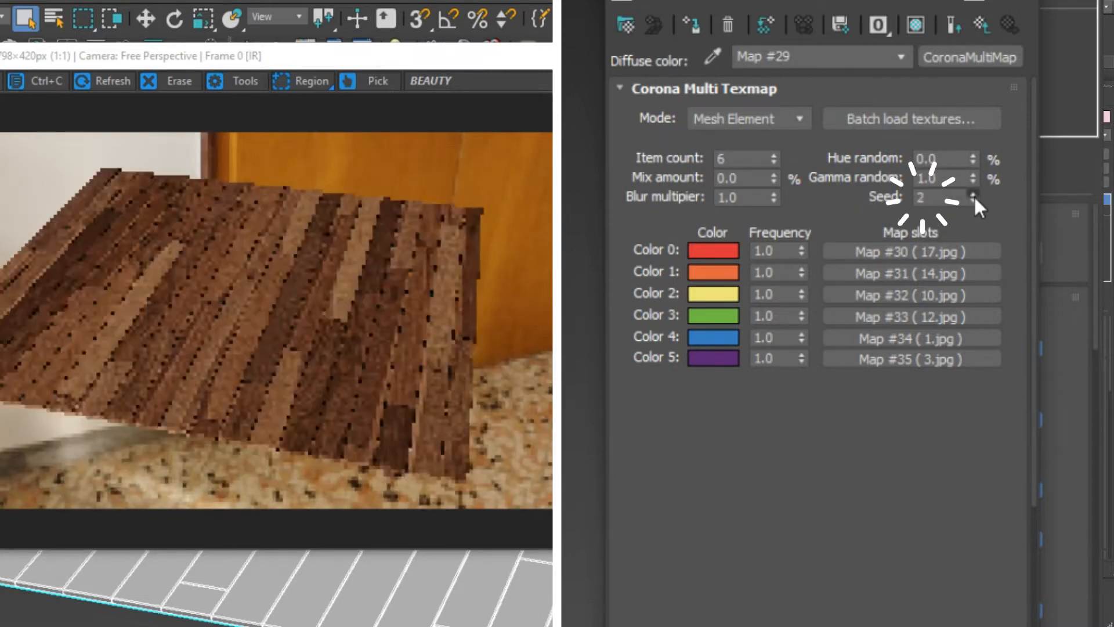
left_click(973, 195)
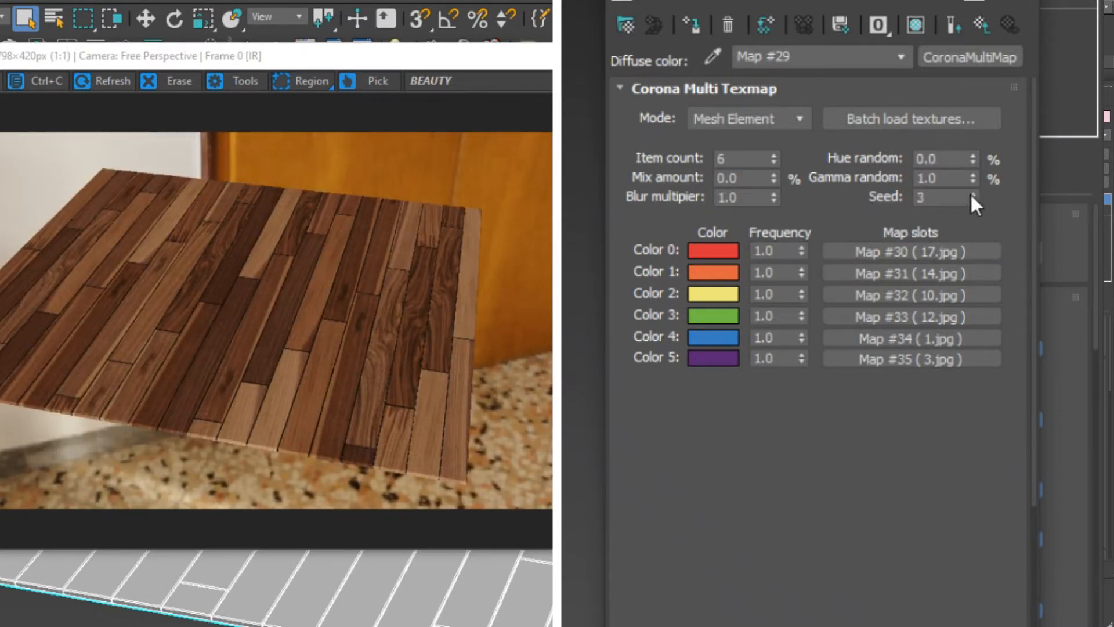
left_click(973, 195)
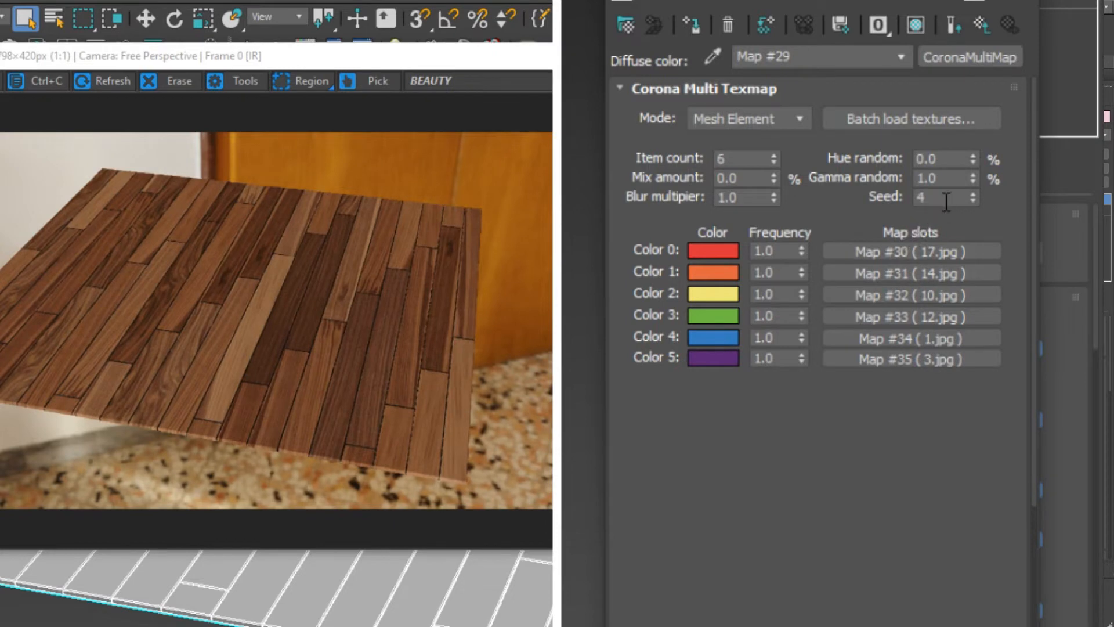
Step: Reset the multimap's Seed to 0 and raise it to 1
left_click_drag(946, 202, 883, 198)
type("0")
key("Return")
left_click(973, 194)
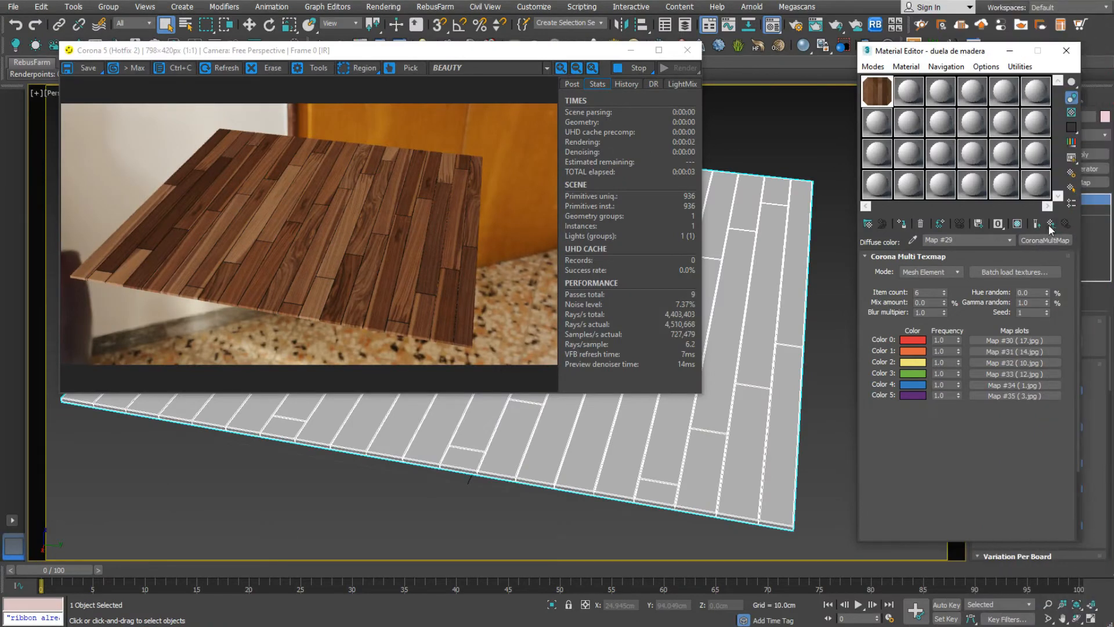
Step: Return to the duela de madera base material and open its enlarged sample preview beside the material settings
left_click(1050, 228)
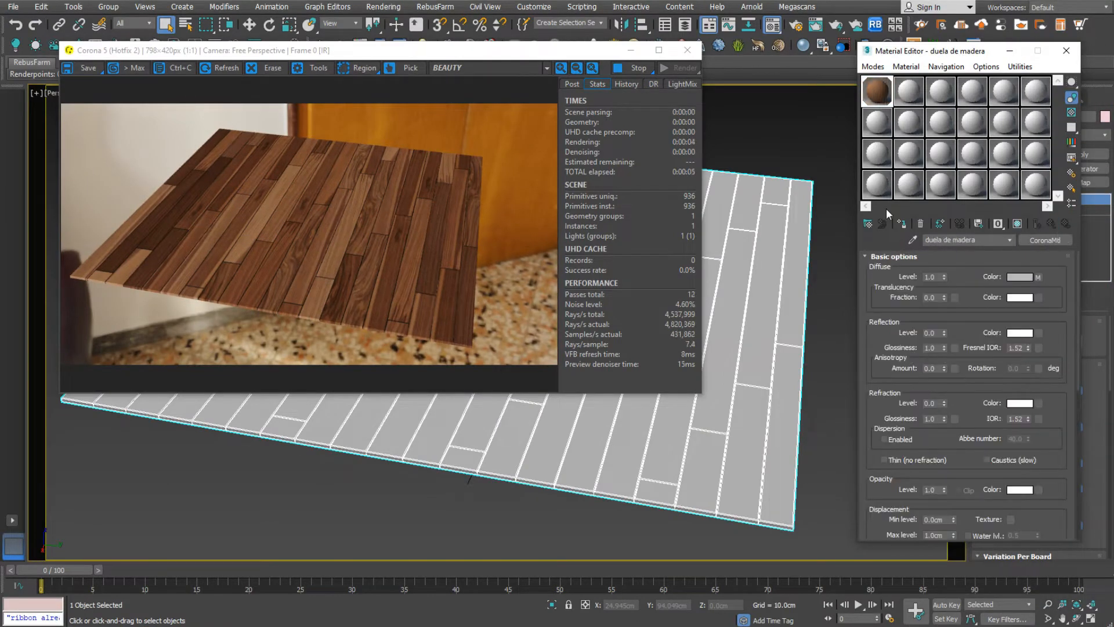
double_click(878, 95)
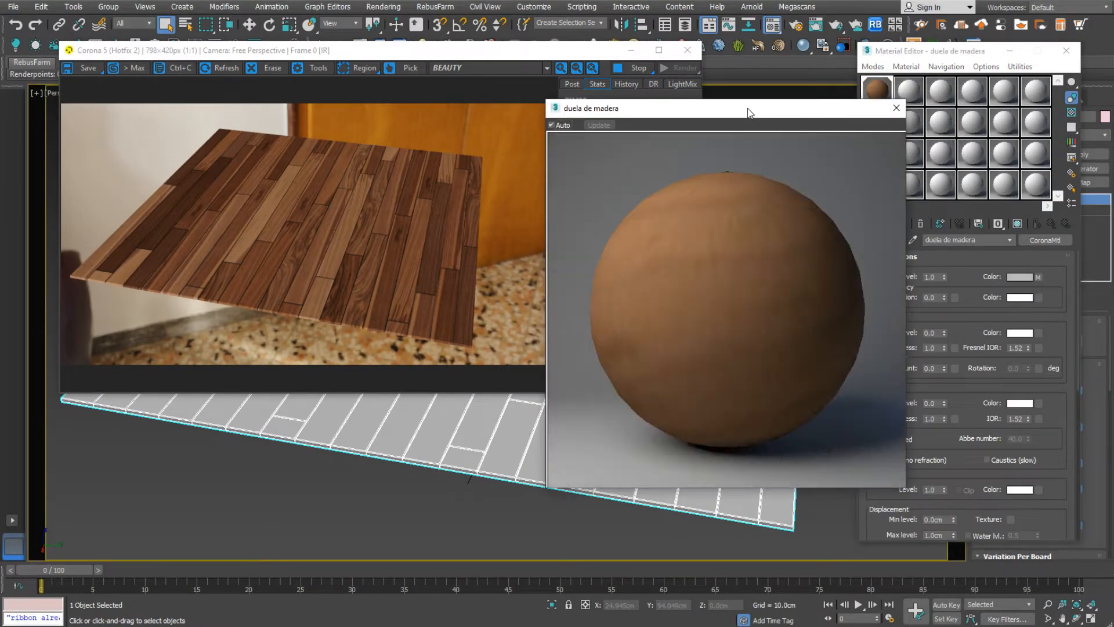
left_click_drag(749, 112, 668, 80)
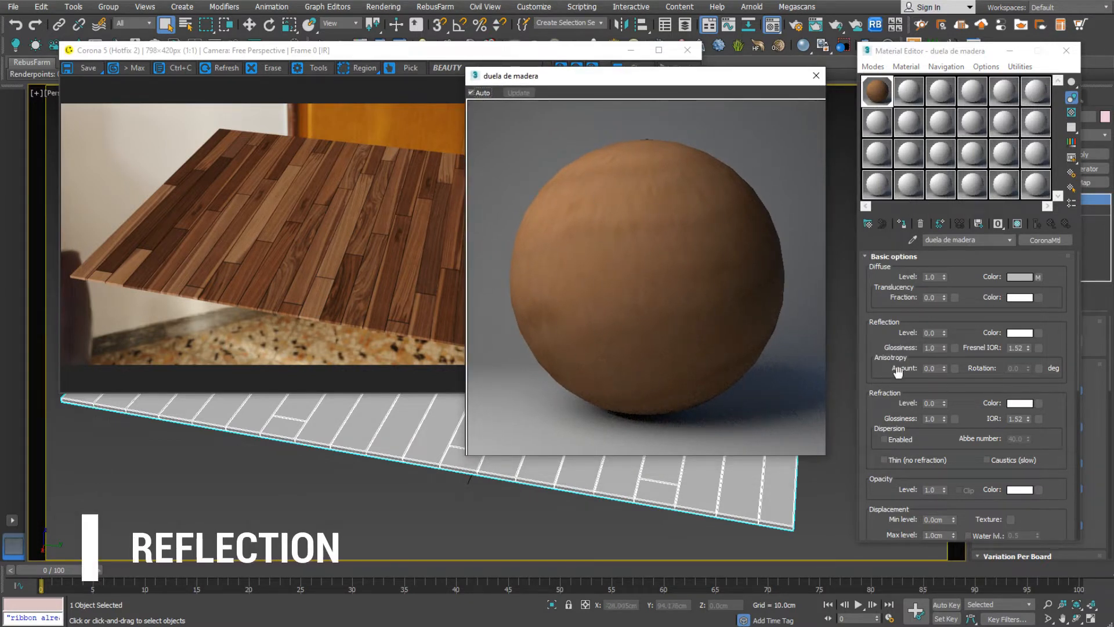
Step: Set the material's Reflection level to 1 and reposition the enlarged preview so the rendered floor is less covered
double_click(931, 333)
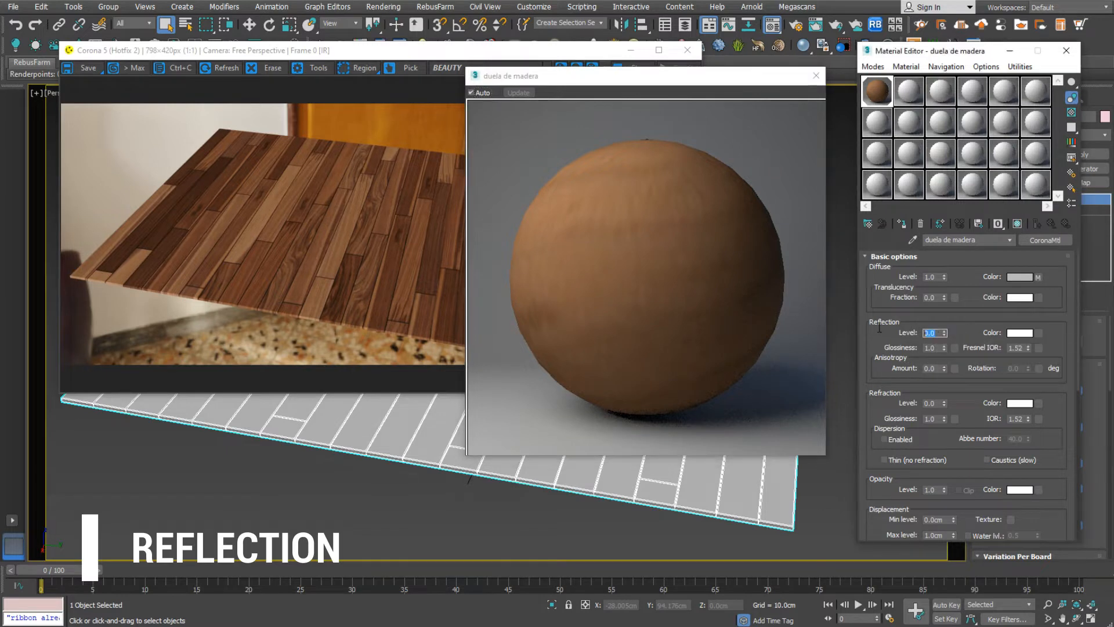
type("1")
key("Return")
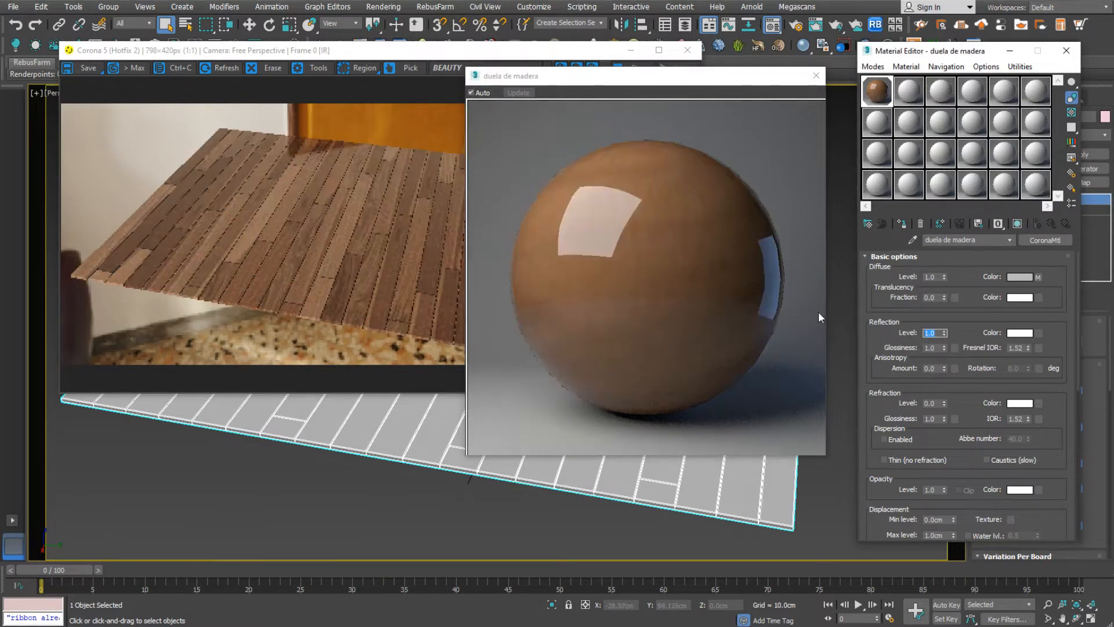
left_click_drag(568, 83, 608, 81)
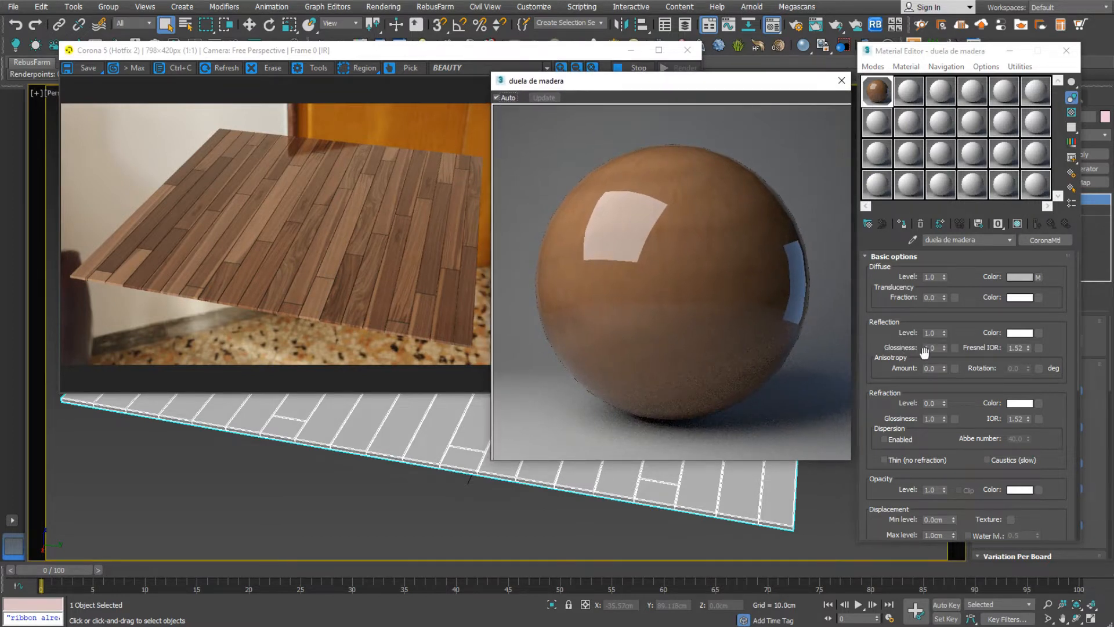
left_click_drag(890, 349, 890, 339)
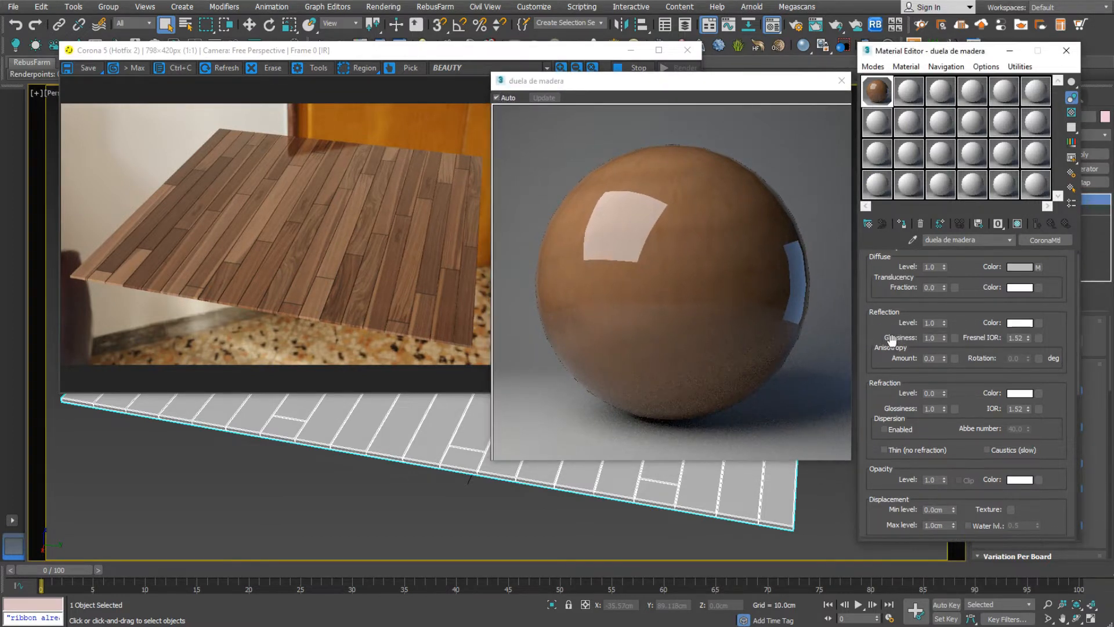
Step: Try Reflection Glossiness values of 0.7, 0.5 and 1.0 on the duela de madera material to compare its reflections
double_click(931, 337)
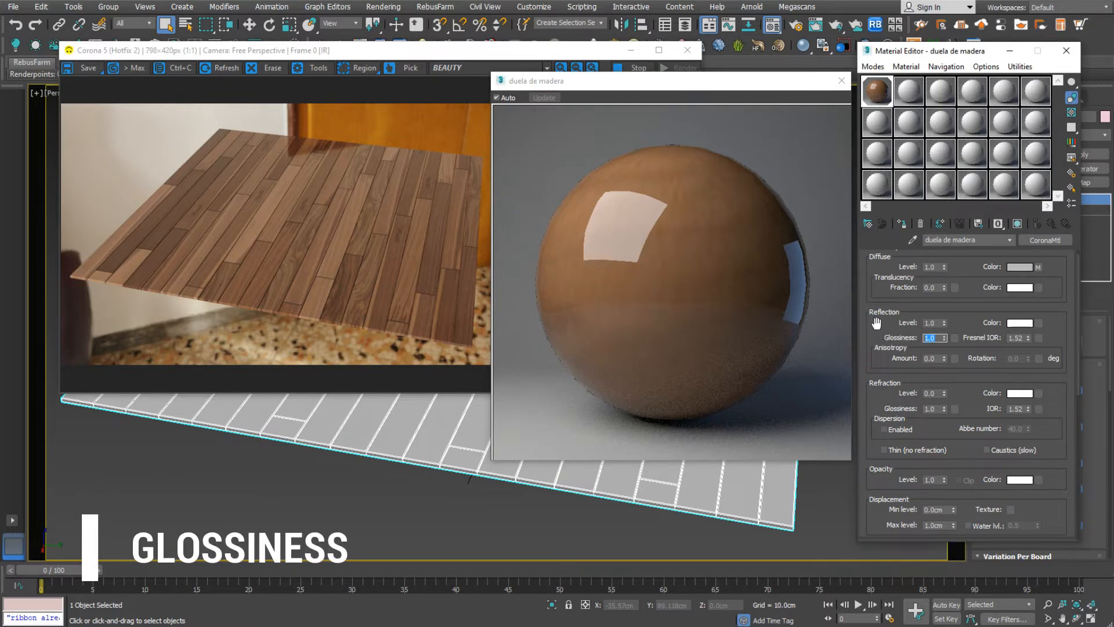
type("0.")
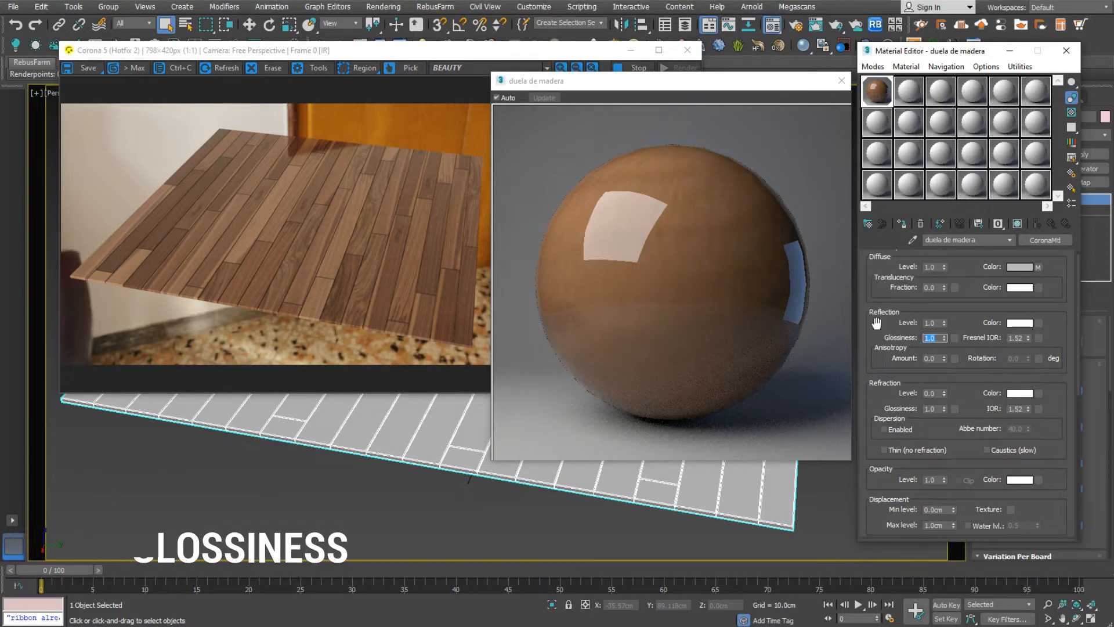
type("7")
key("Return")
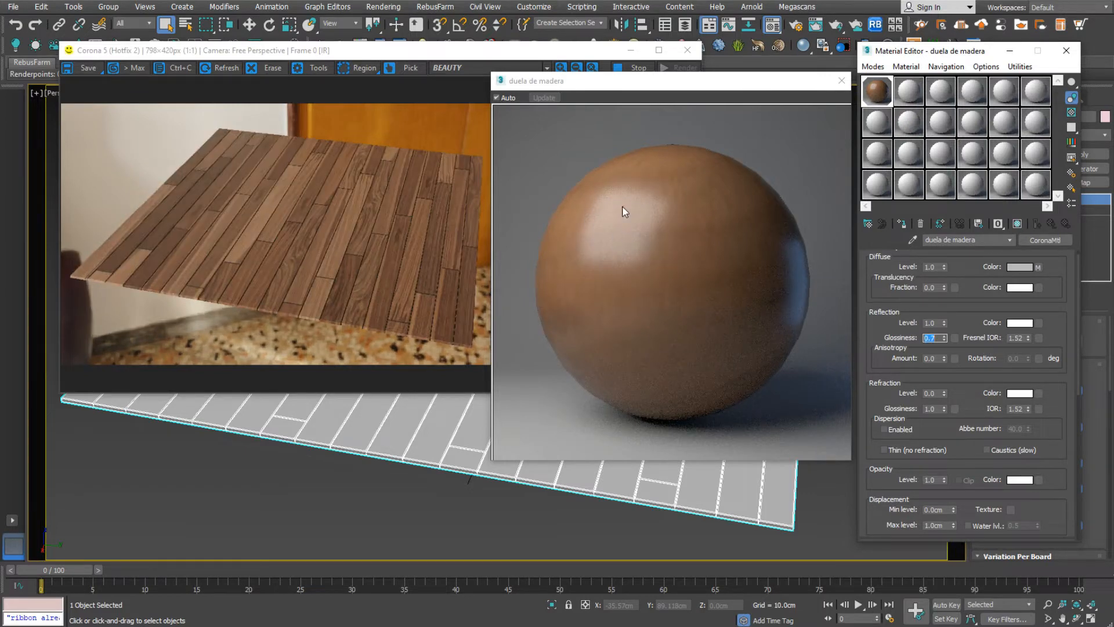
type("0.5")
key("Return")
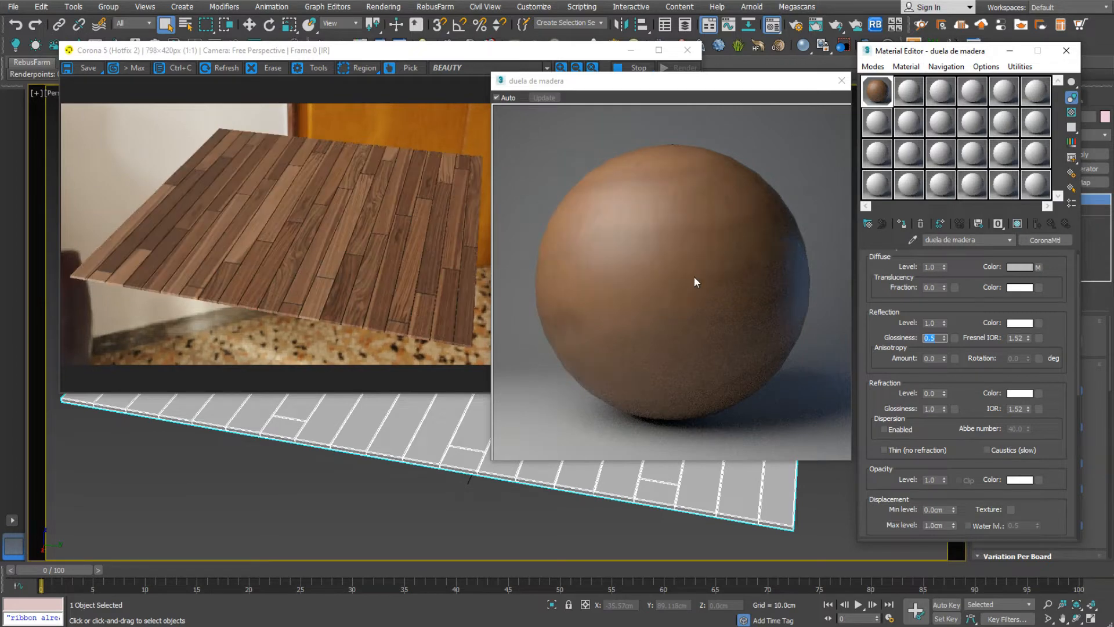
type("1.0")
key("Return")
Step: Set the material's Reflection Glossiness to 0.5 and close the enlarged sample preview
type("0")
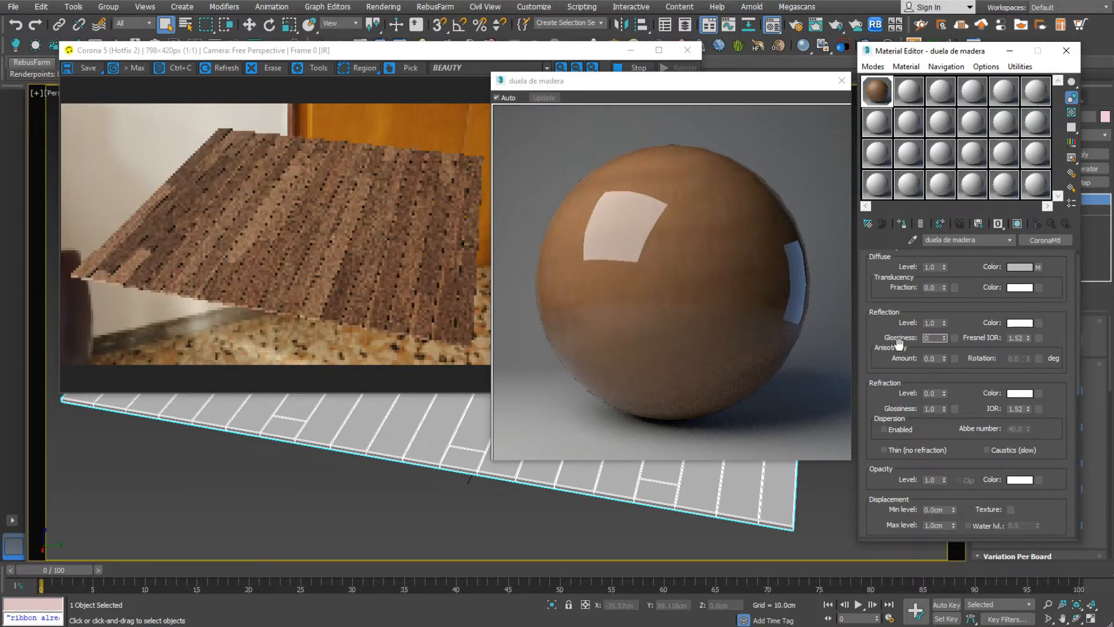
type(".5")
key("Return")
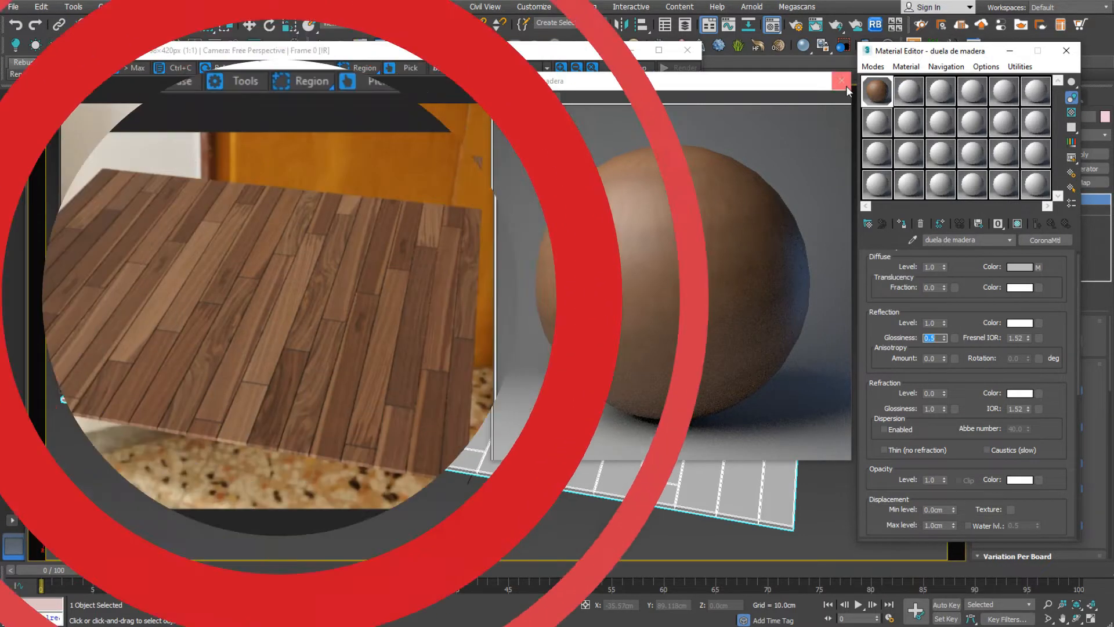
left_click(845, 86)
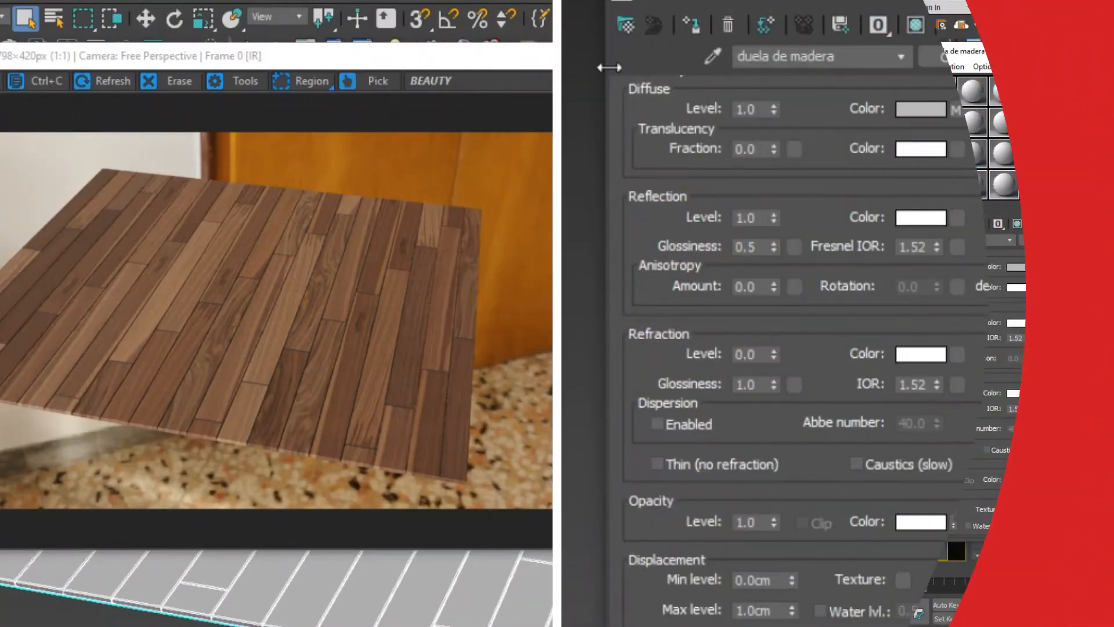
Step: Copy the Diffuse CoronaMultiMap into the material's Bump slot as an independent copy and return to the basic options
left_click_drag(883, 332, 881, 293)
scroll(649, 200, "down", 8)
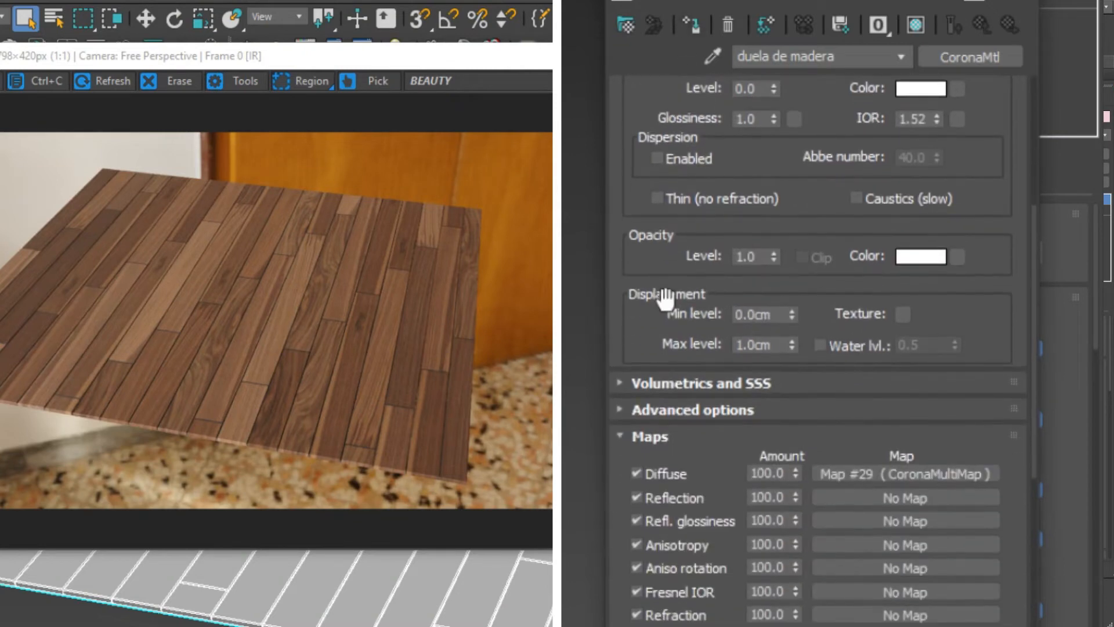
scroll(644, 129, "down", 3)
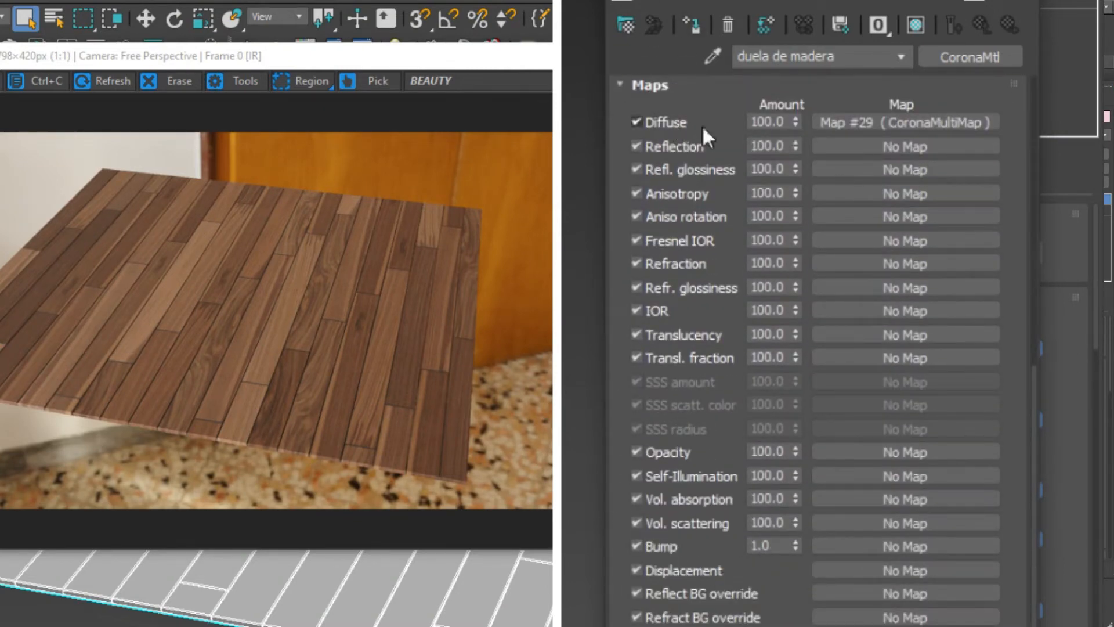
left_click_drag(865, 535, 834, 544)
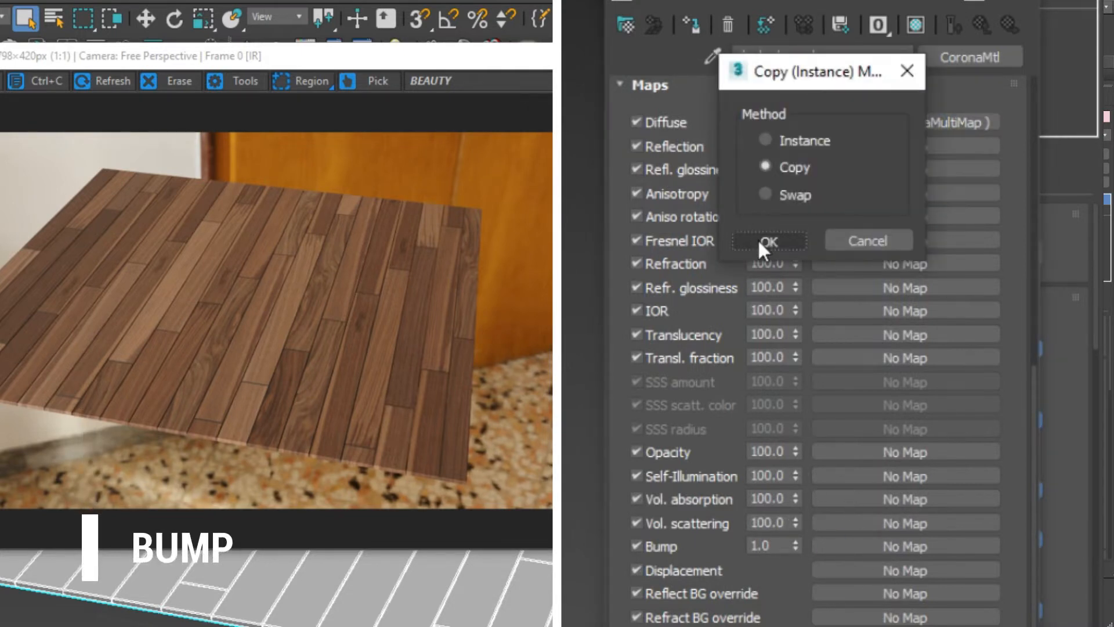
left_click(758, 239)
scroll(628, 219, "up", 10)
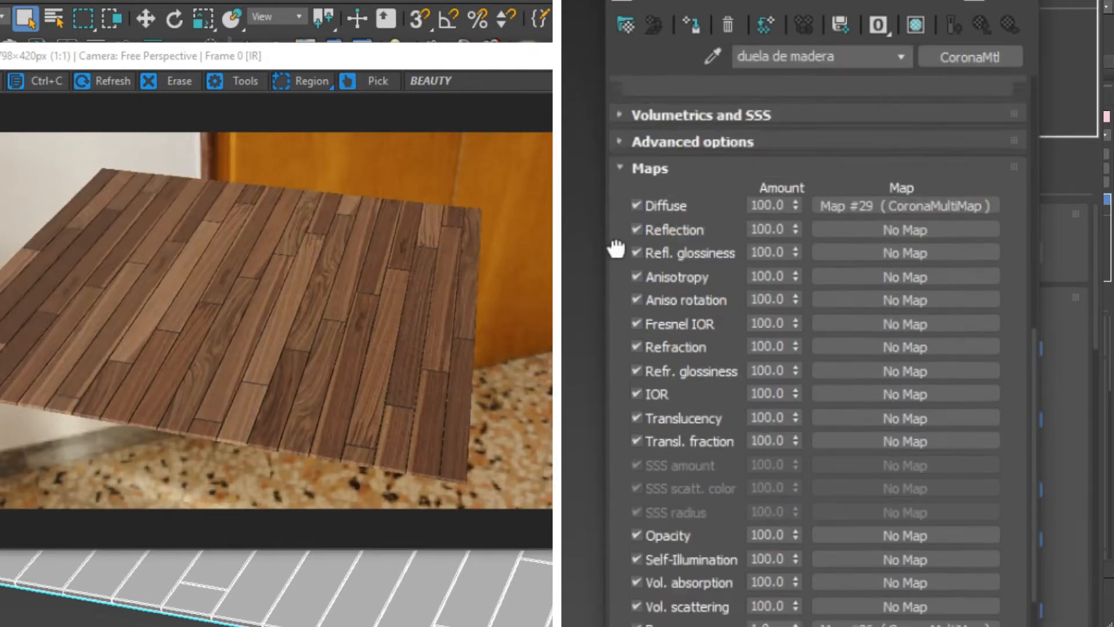
scroll(641, 227, "up", 1)
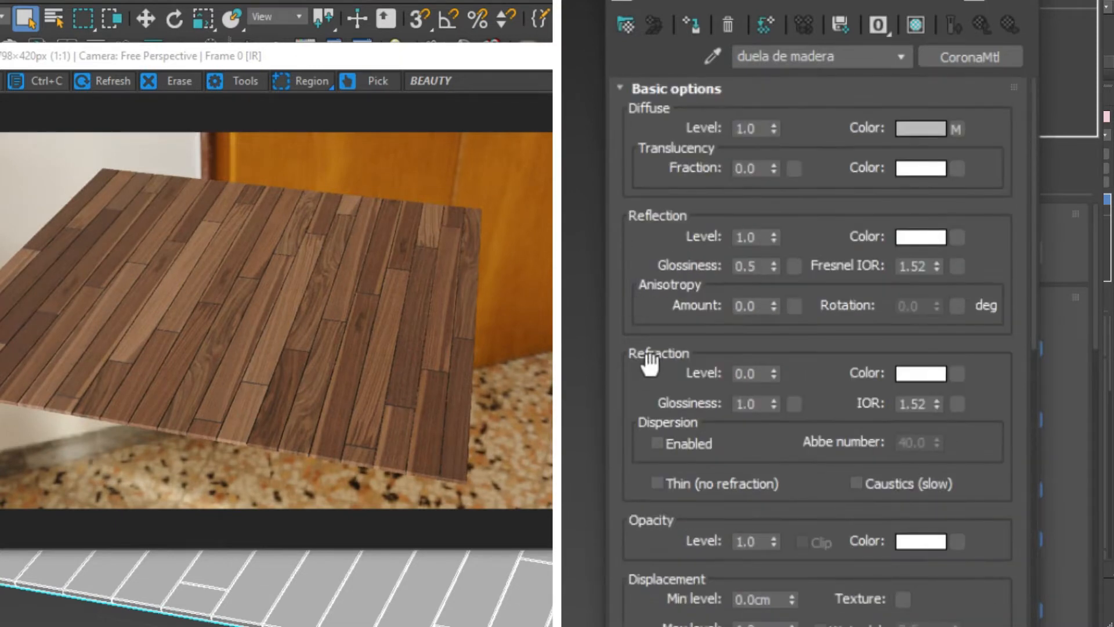
Step: Move the render window off the floor model and show the duela de madera material shaded in the viewport
left_click_drag(547, 60, 337, 190)
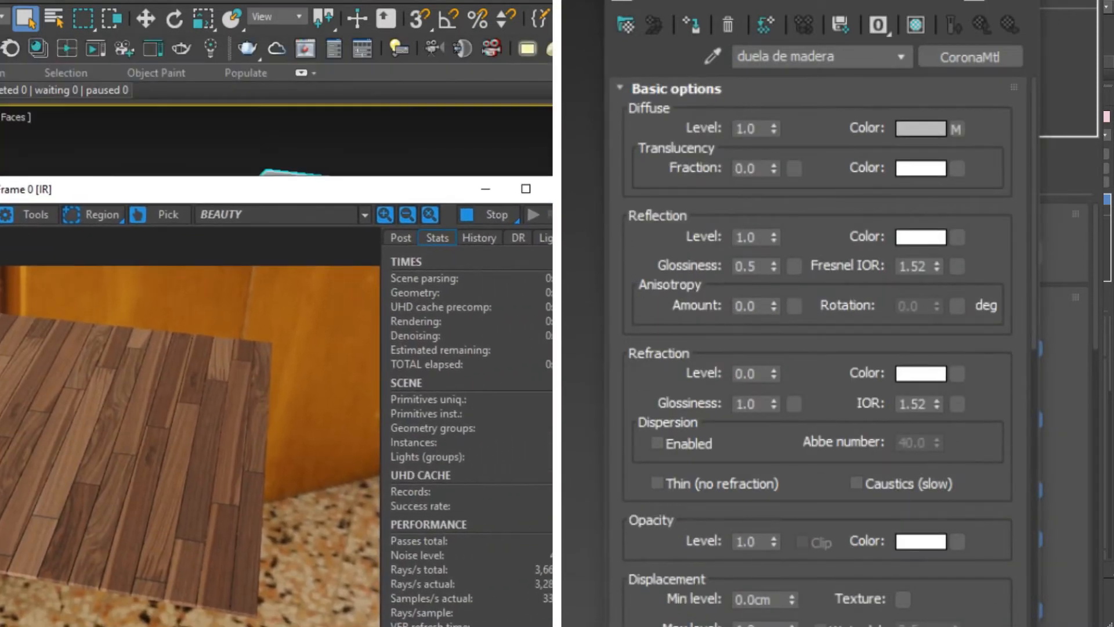
left_click(650, 124)
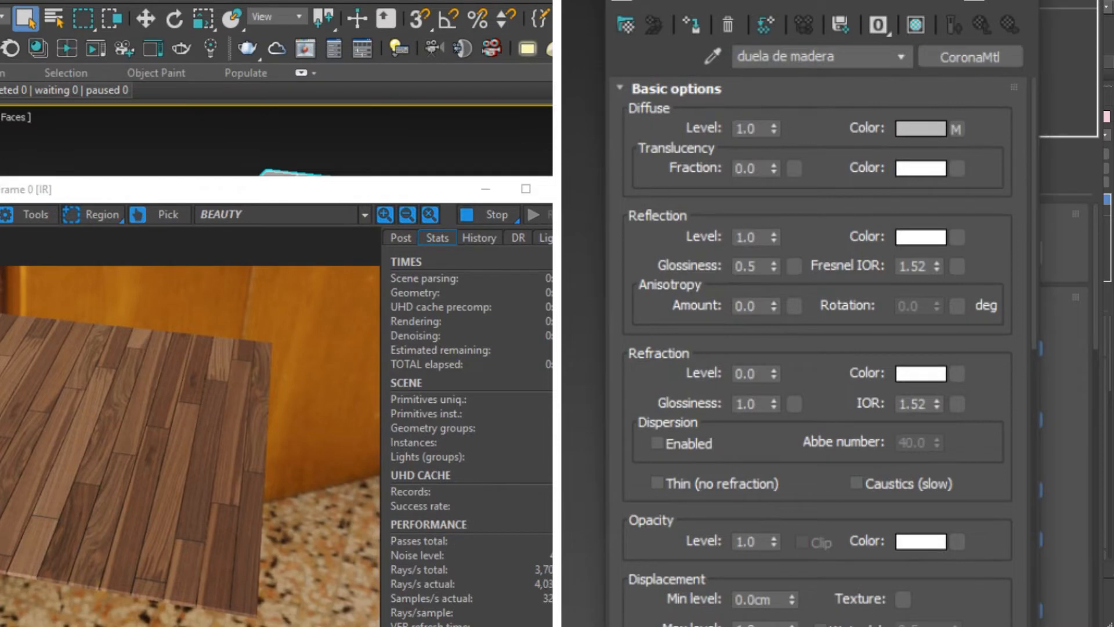
left_click(914, 26)
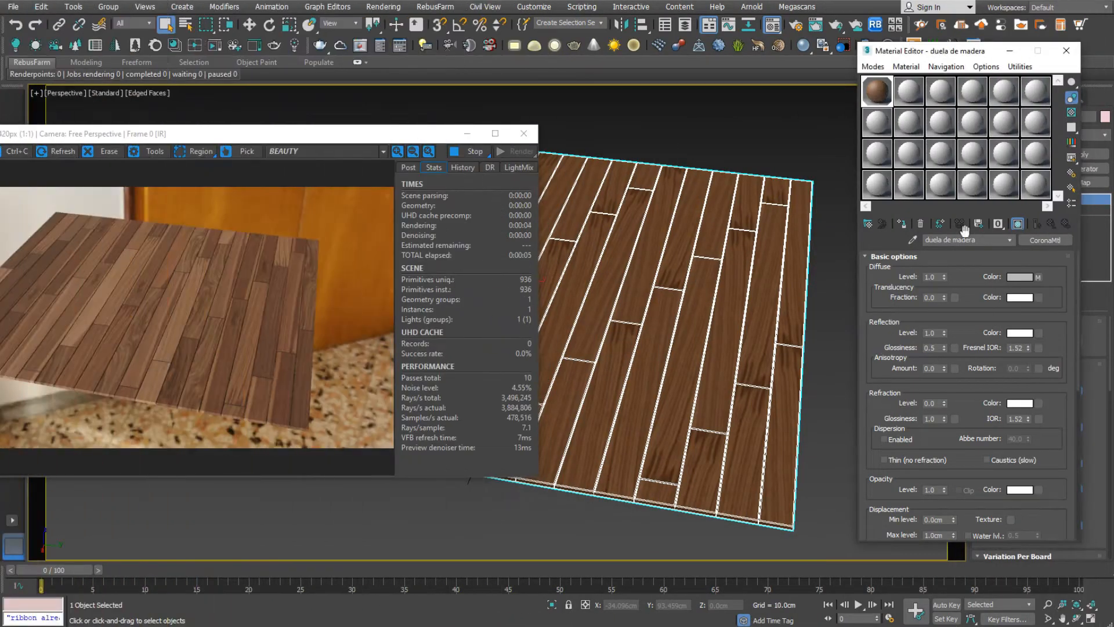
Step: Open the Color 2 bitmap of the Diffuse multimap, display it in the viewport, and reposition the render window
left_click(1038, 277)
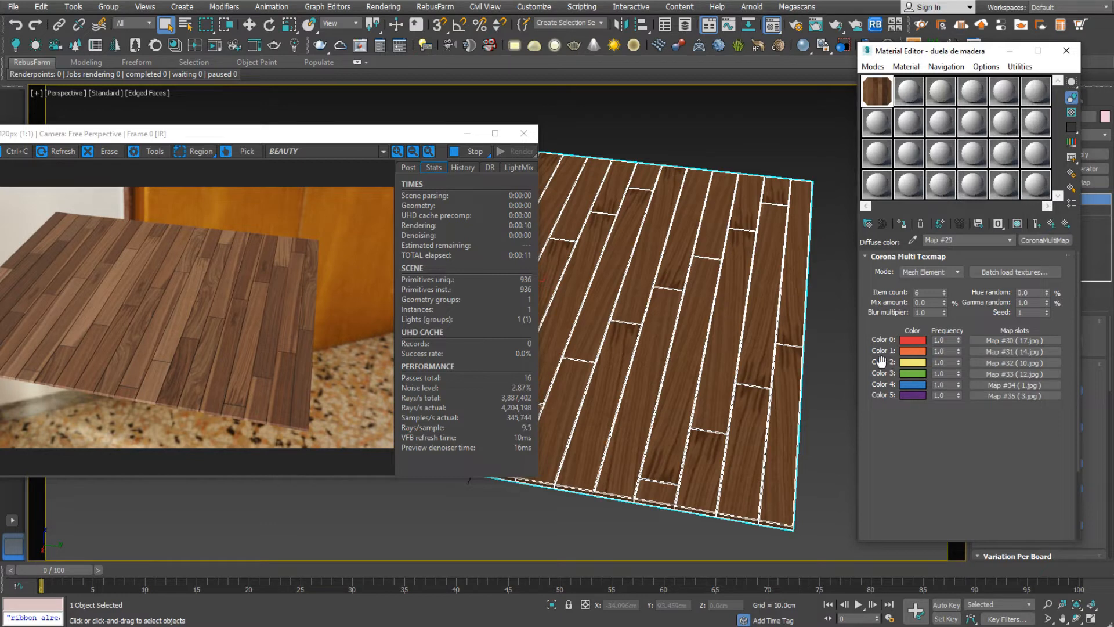
left_click(986, 362)
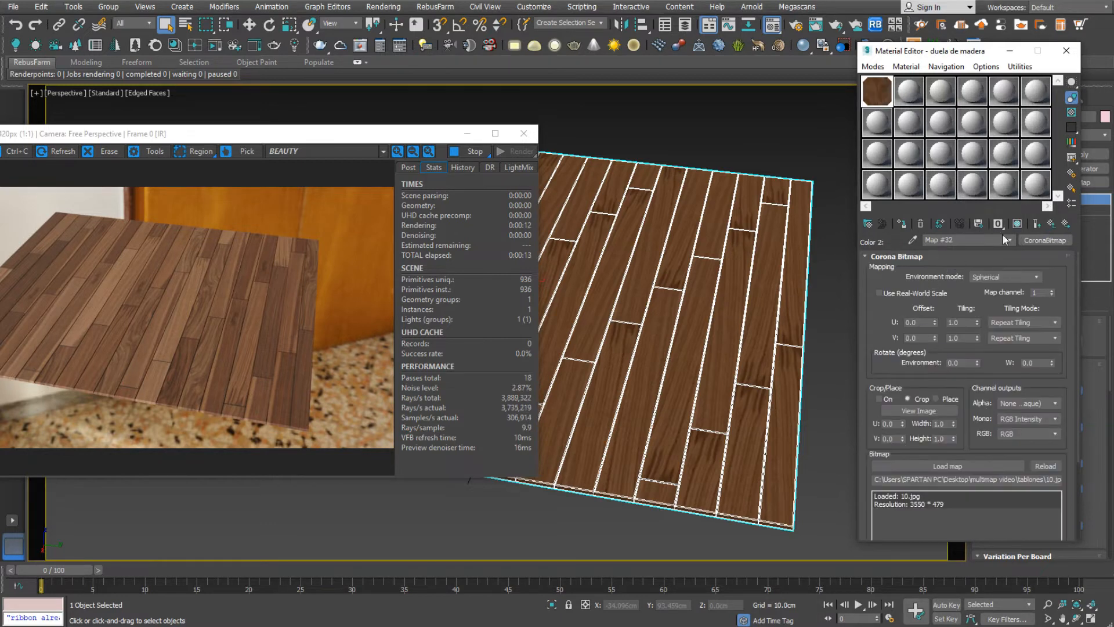
left_click(1018, 224)
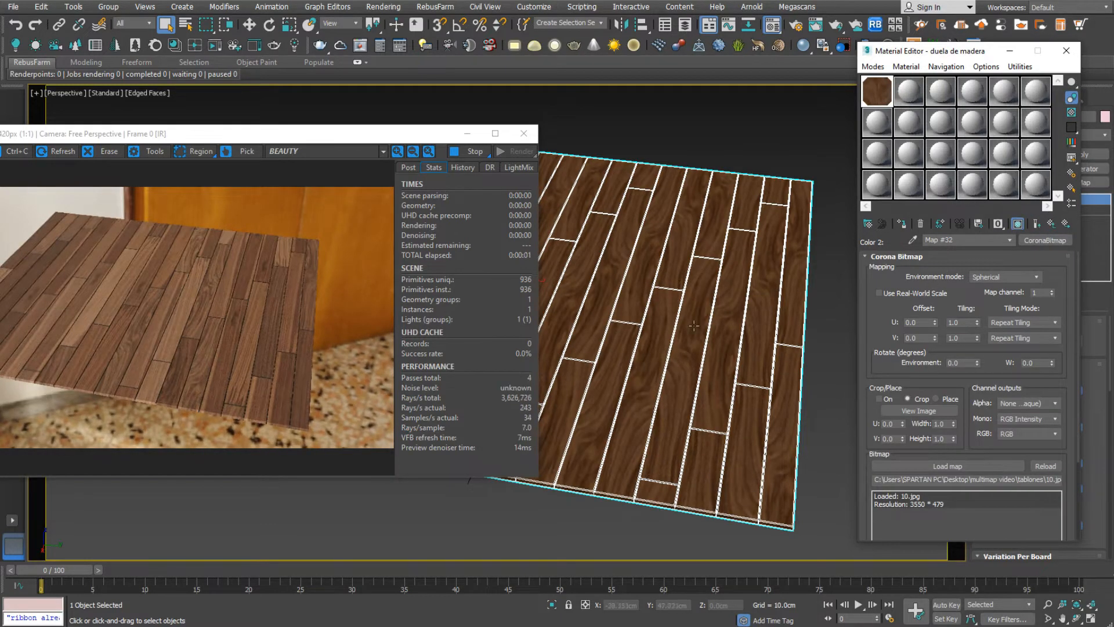
left_click_drag(278, 134, 455, 66)
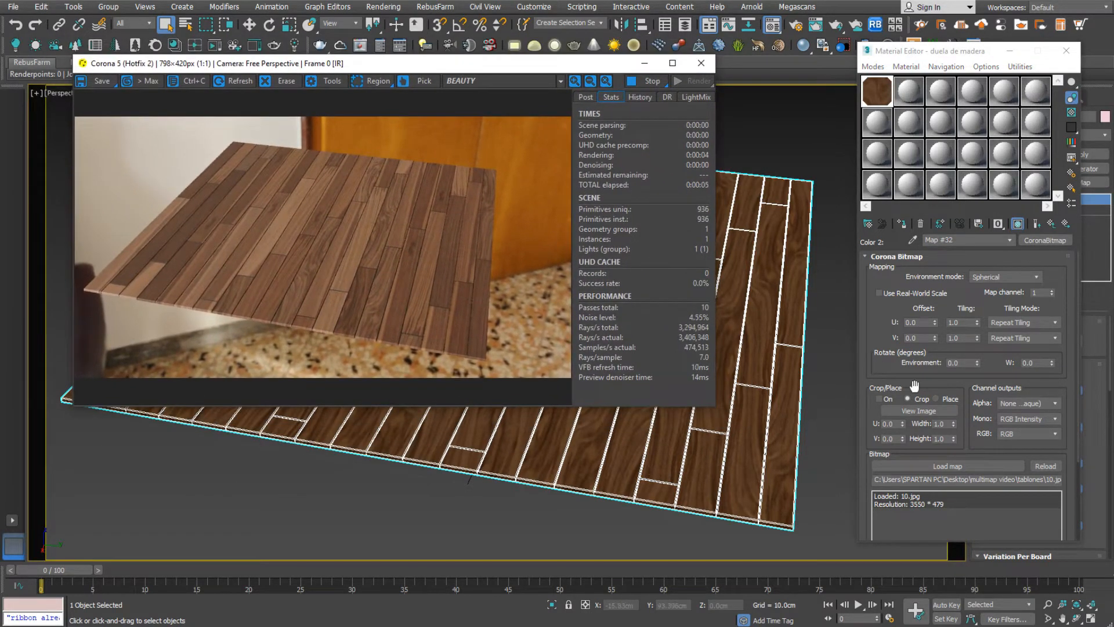
Step: Replace the Color 2 bitmap with 7.jpg from the tablones folder
scroll(891, 461, "down", 3)
left_click(913, 412)
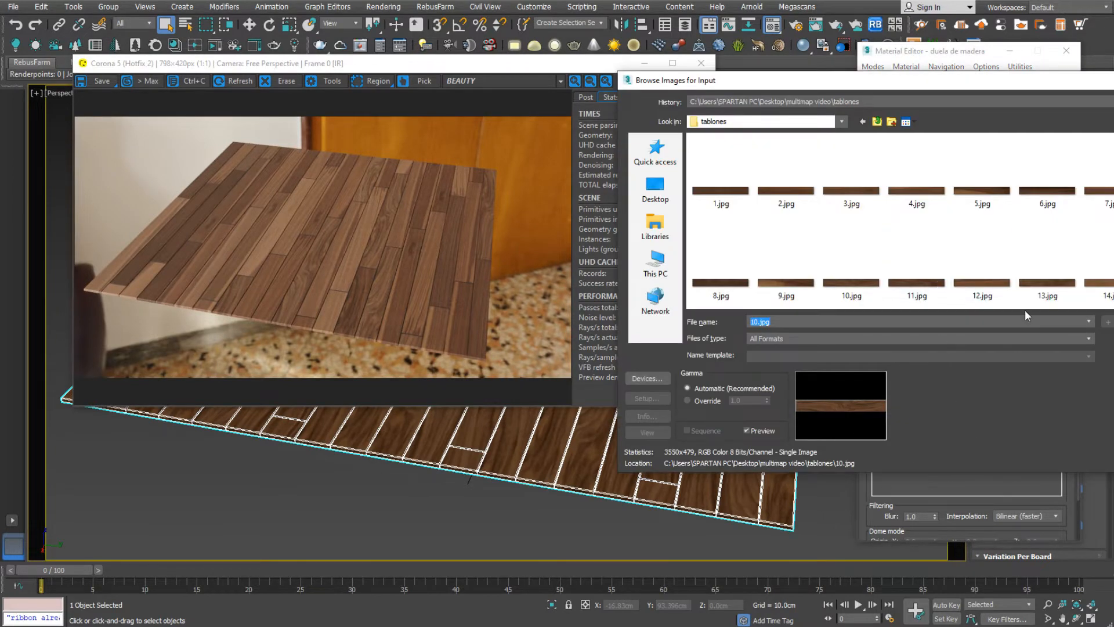
left_click(1097, 174)
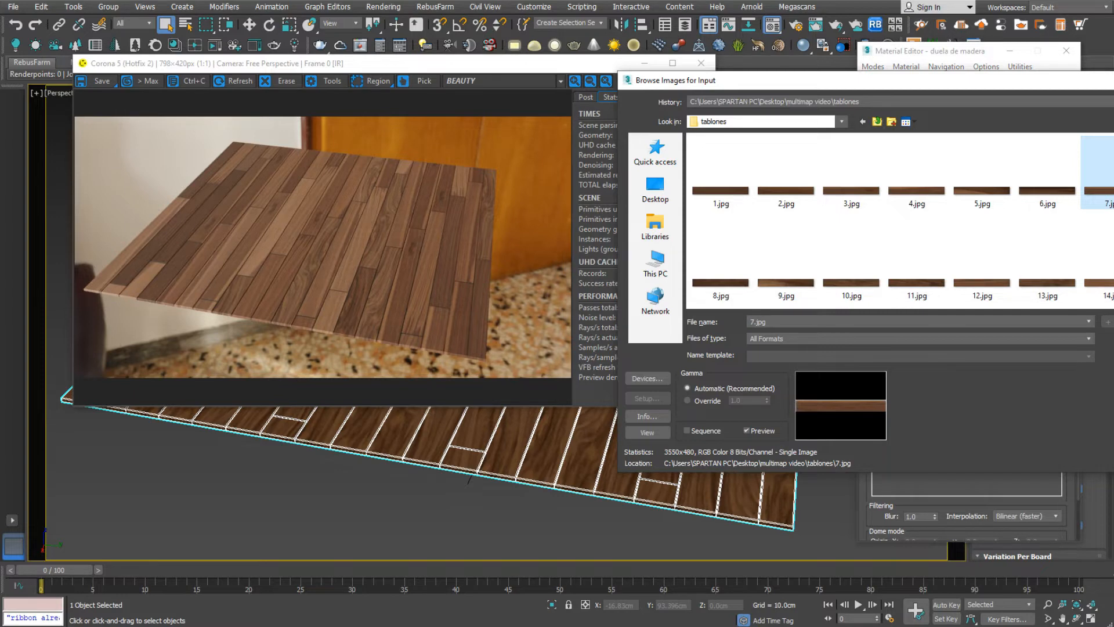
double_click(1098, 174)
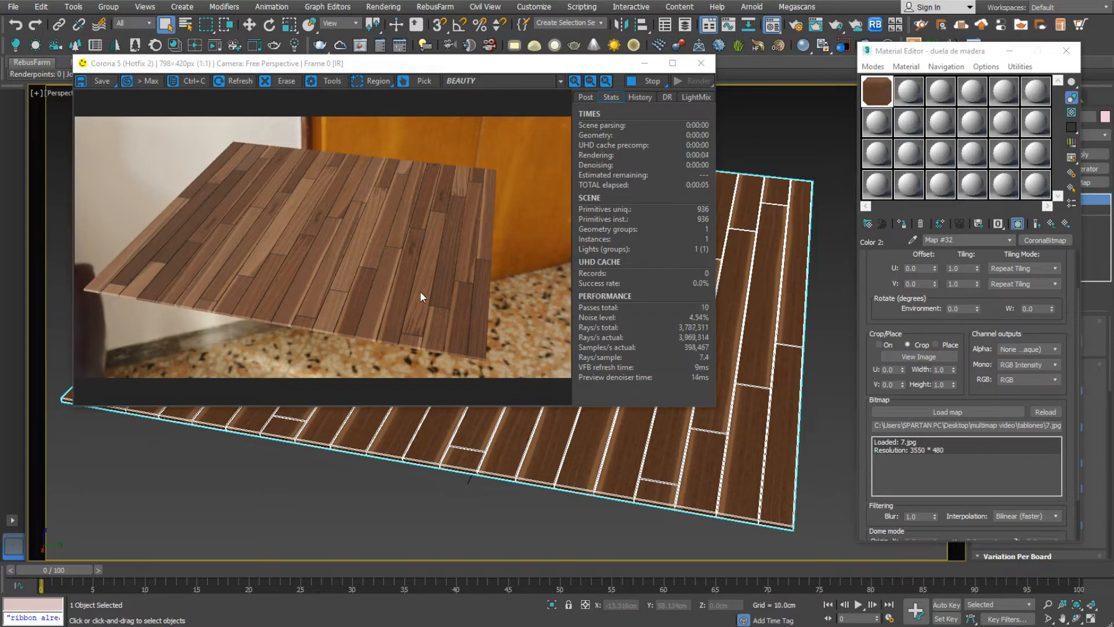
Step: Display the multimap's Color 3 bitmap in the viewport, followed by its Color 5 bitmap
left_click(1051, 224)
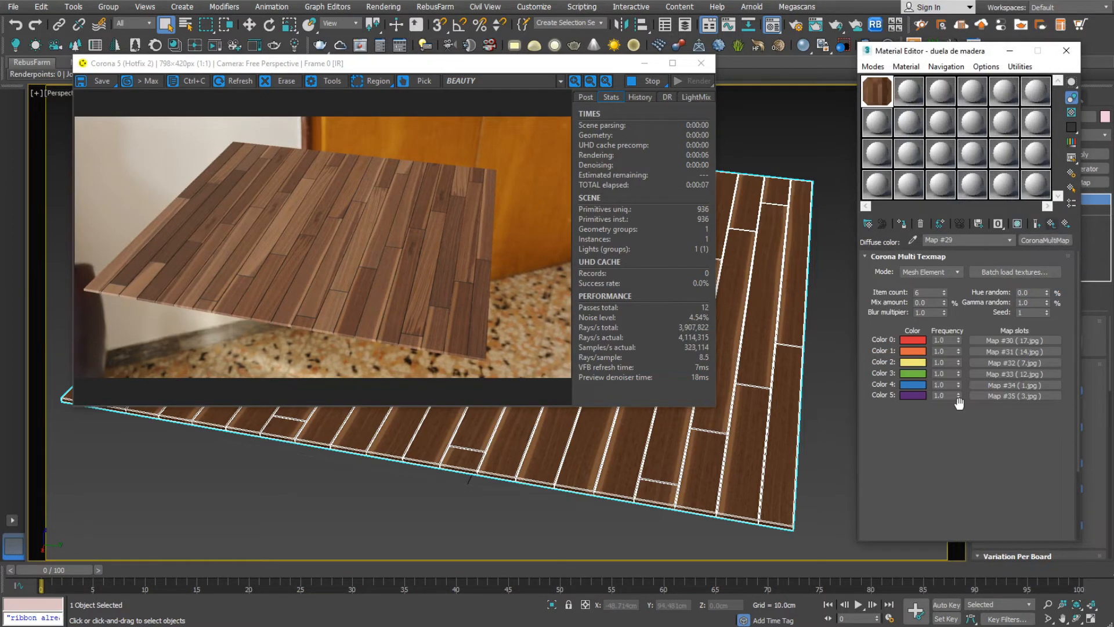
left_click(956, 386)
left_click(1017, 224)
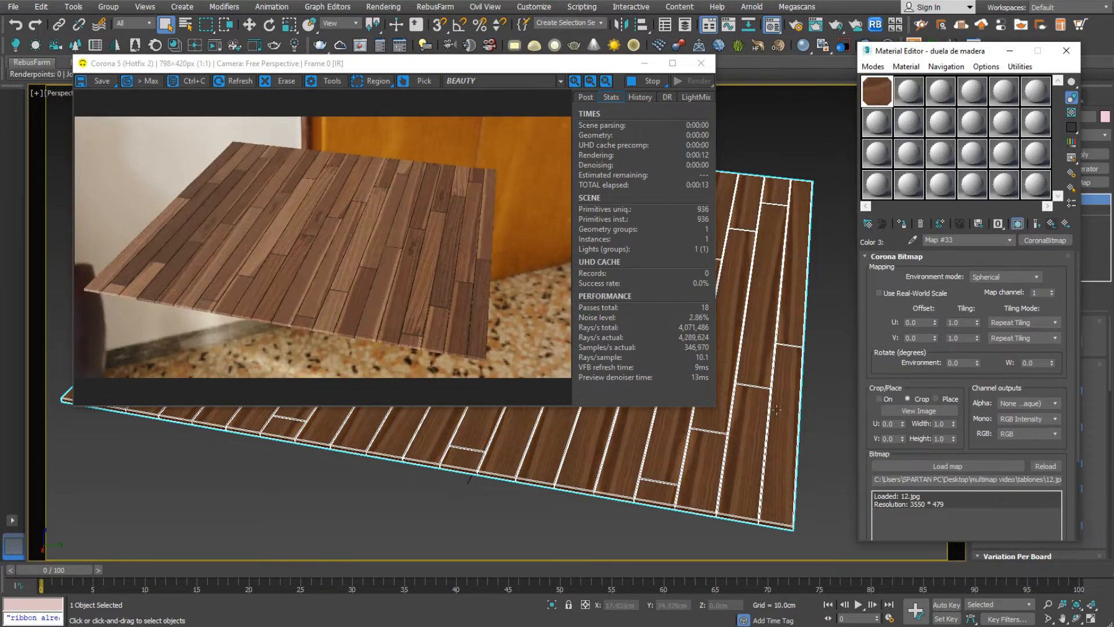
left_click(1050, 223)
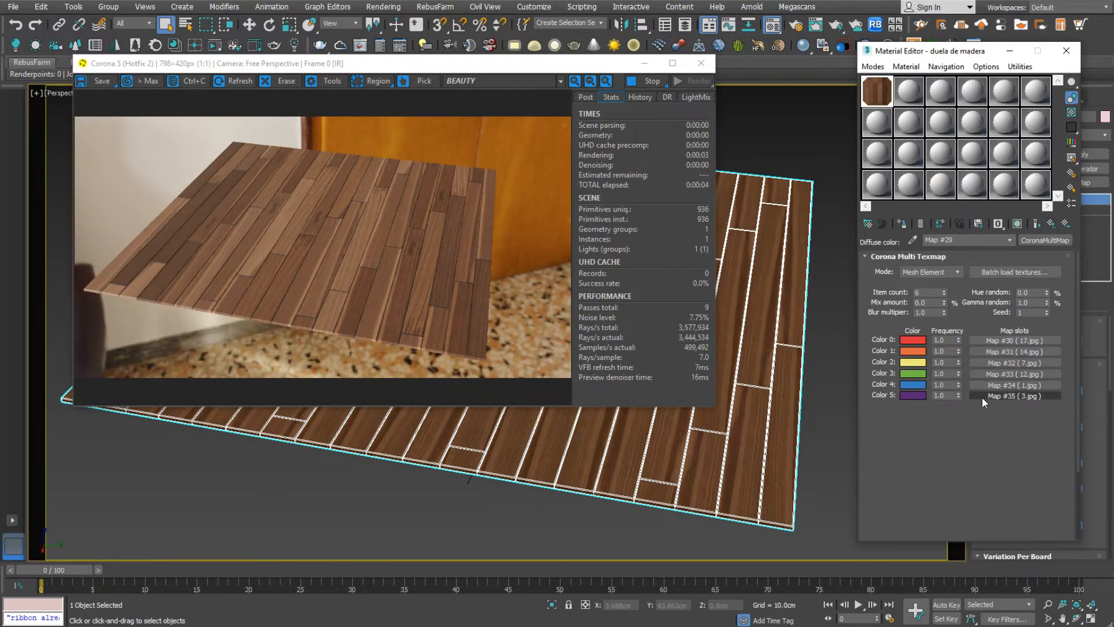
left_click(986, 395)
left_click(1019, 225)
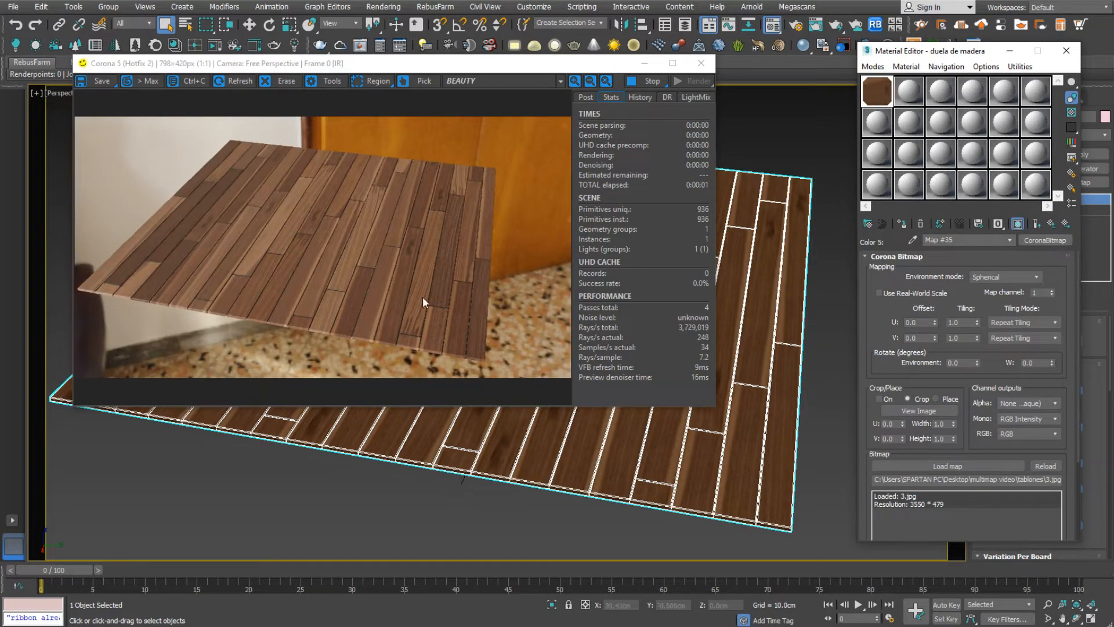
Step: Clone the plank floor beside the original as a single Copy and move the render window clear of the new floor
middle_click_drag(755, 433, 771, 445)
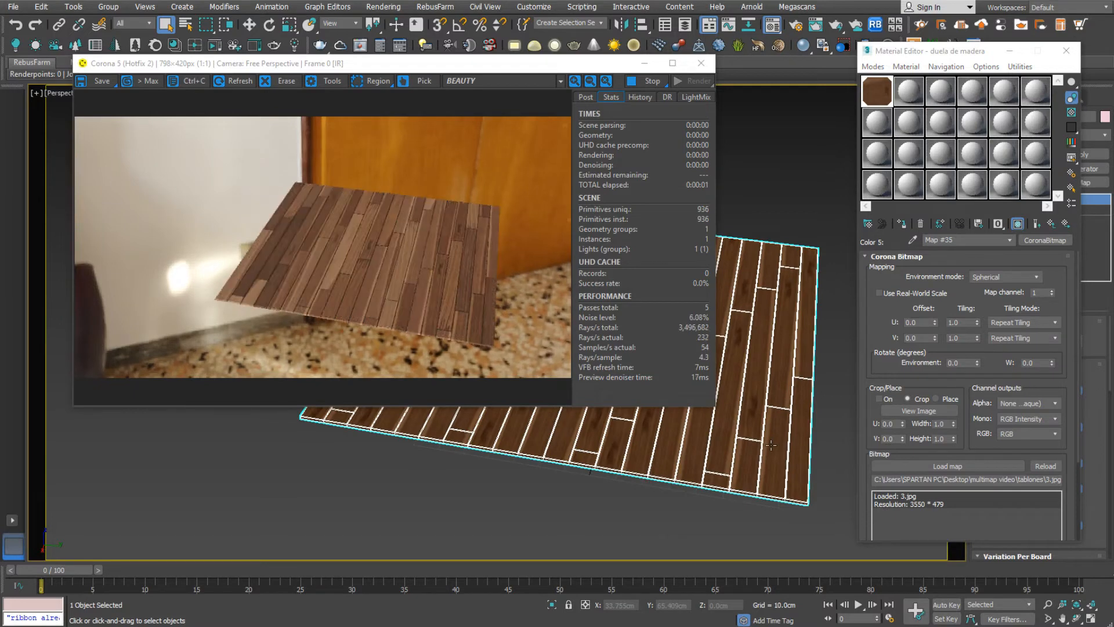
left_click(281, 298)
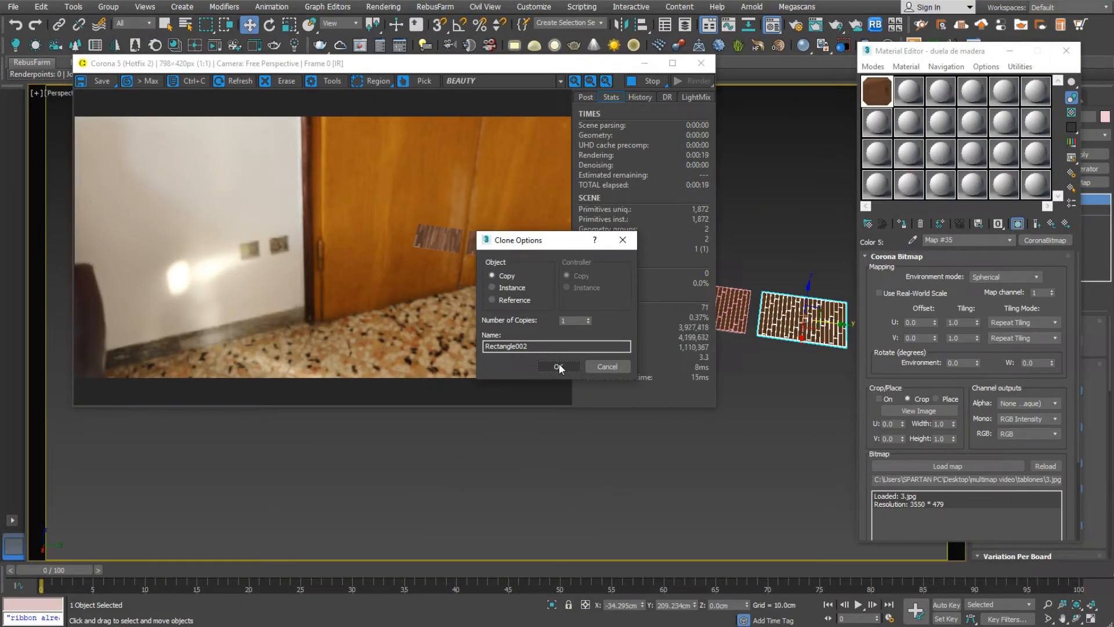
left_click(558, 366)
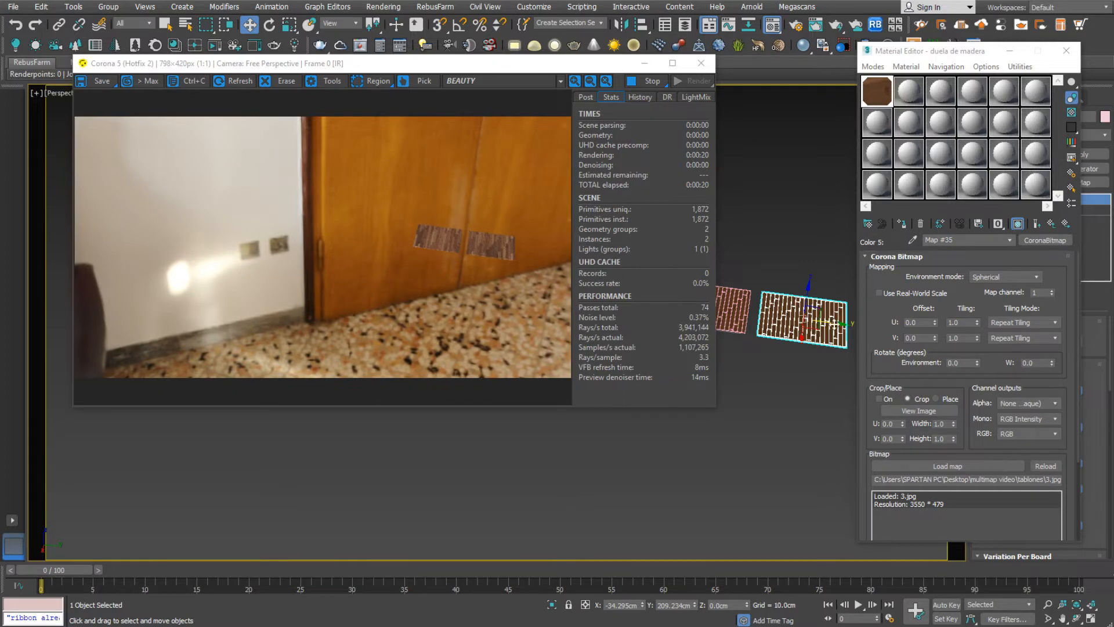
left_click_drag(834, 323, 805, 315)
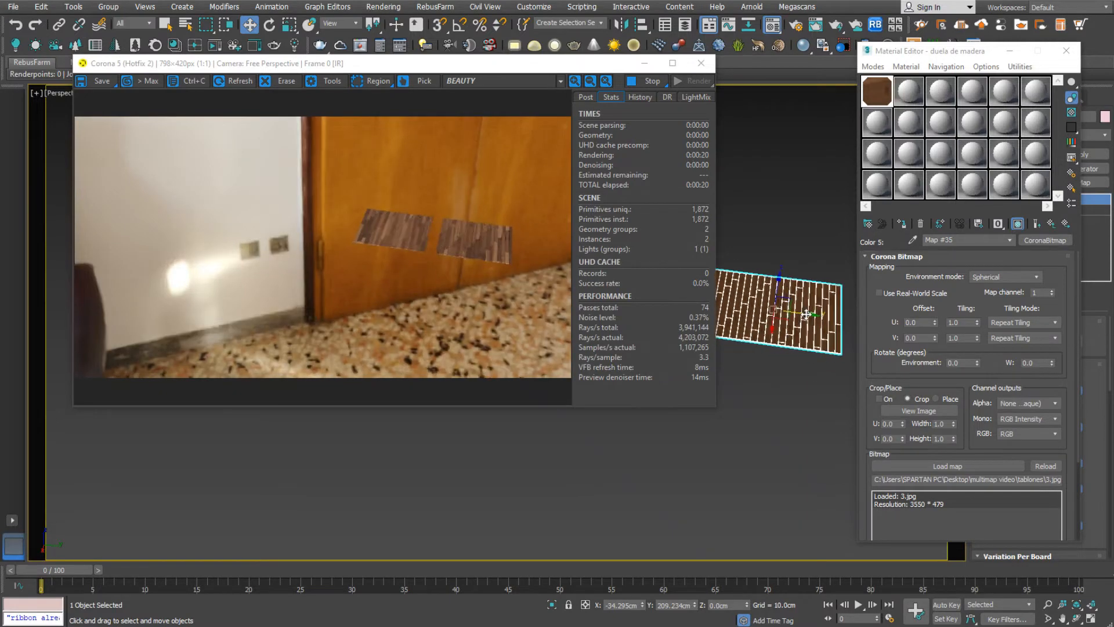
scroll(806, 314, "up", 2)
left_click_drag(554, 64, 491, 159)
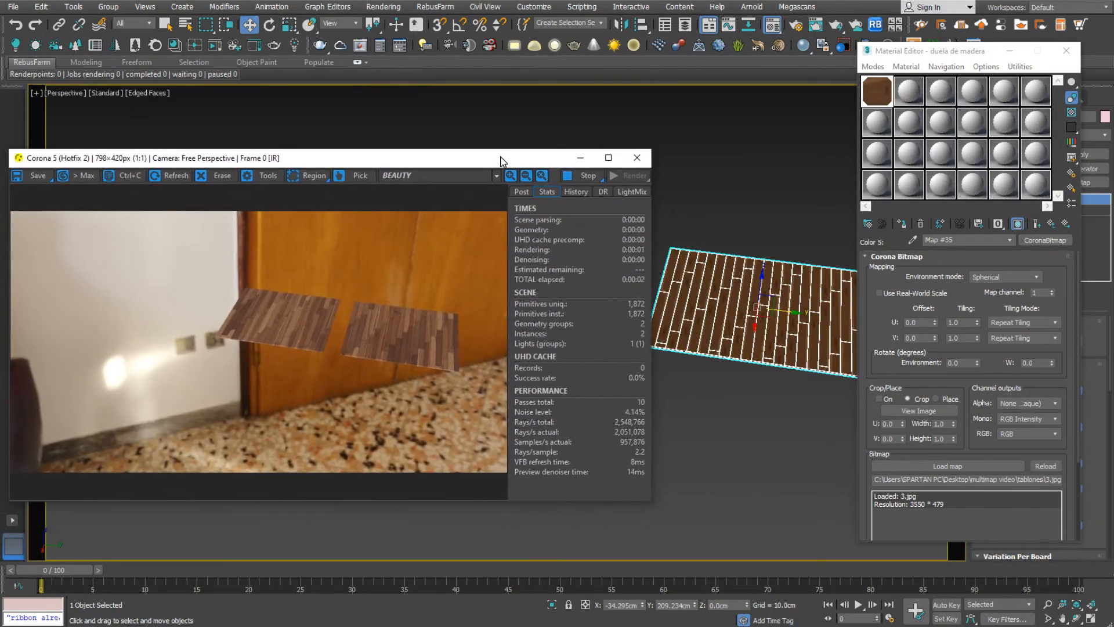
Step: Open the Corona Material Library and bring up the enlarged preview of Walnut Matte from the Wood category
left_click(174, 46)
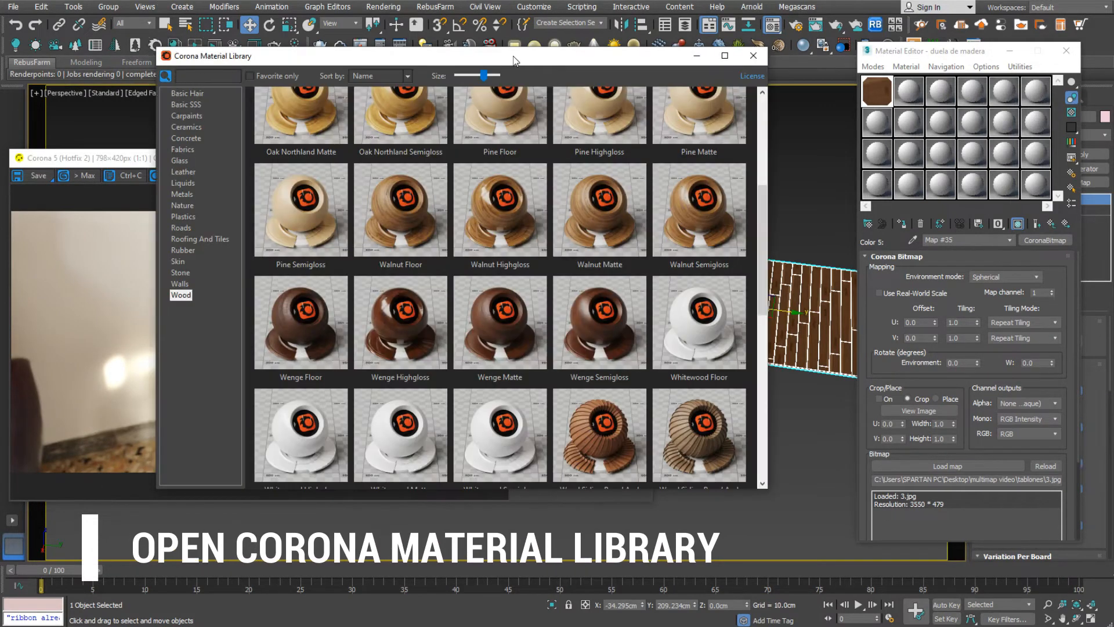
left_click_drag(513, 61, 449, 38)
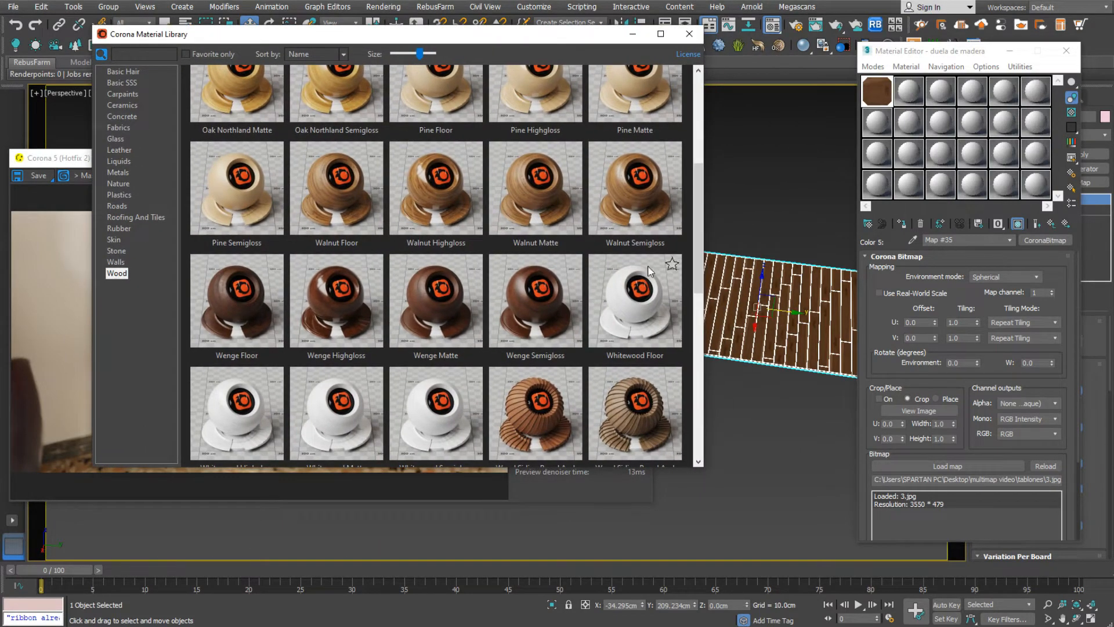
mouse_move(700, 256)
left_mouse_down()
mouse_move(697, 184)
mouse_move(695, 391)
mouse_move(695, 259)
left_mouse_up()
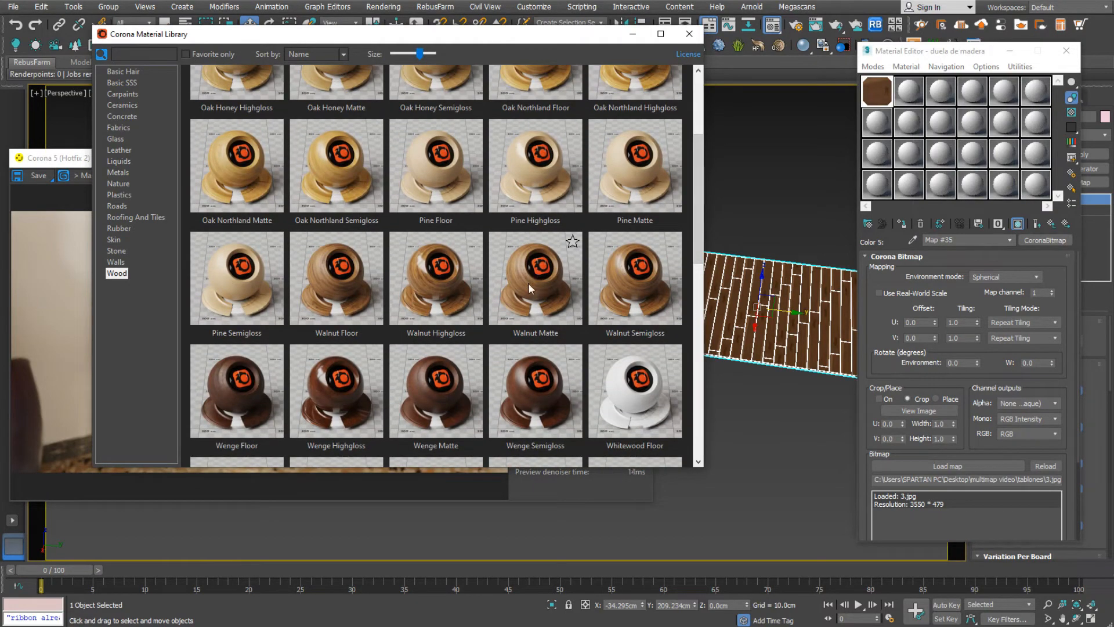
double_click(528, 283)
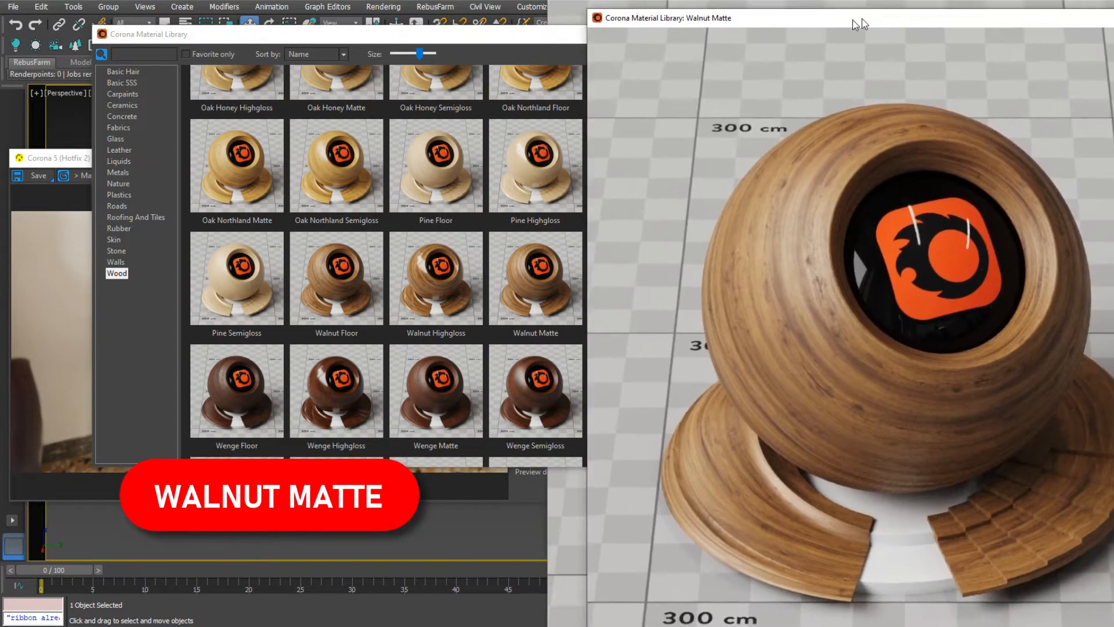
Step: Load the library's Walnut Matte into the second material slot and assign it to the selected floor copy
left_click_drag(854, 24, 804, 35)
left_click_drag(1038, 34, 1017, 1)
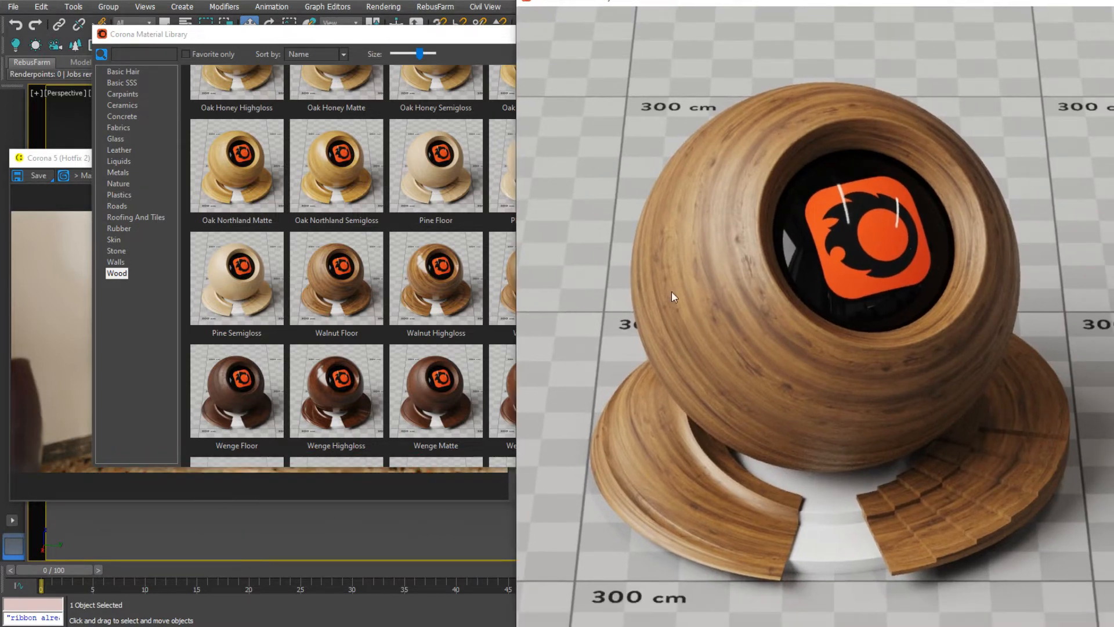
key("Escape")
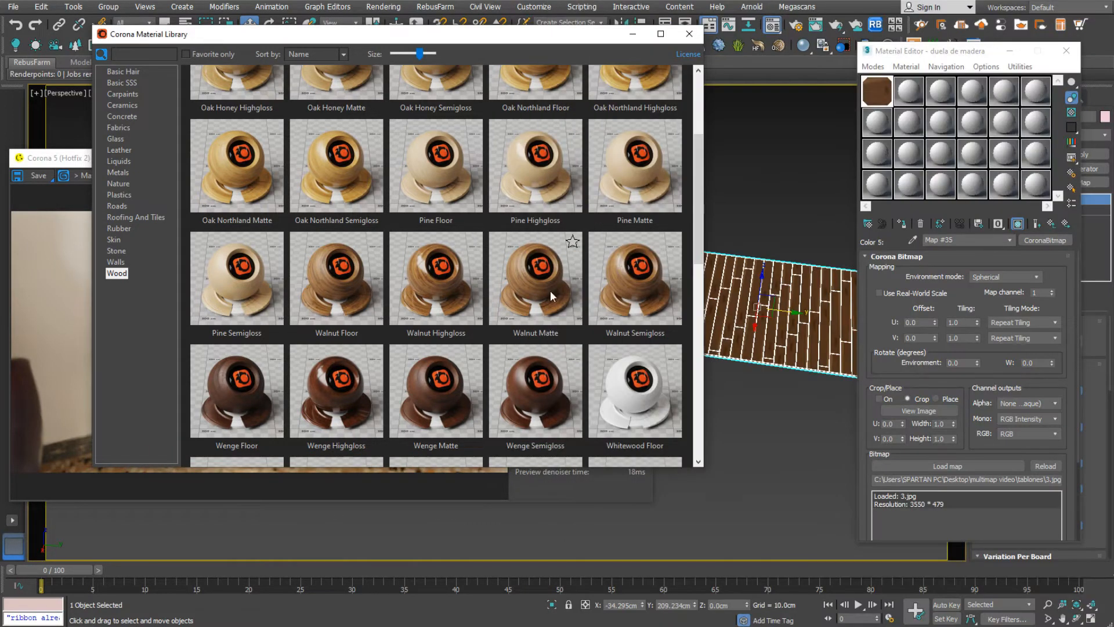
left_click_drag(915, 98, 914, 101)
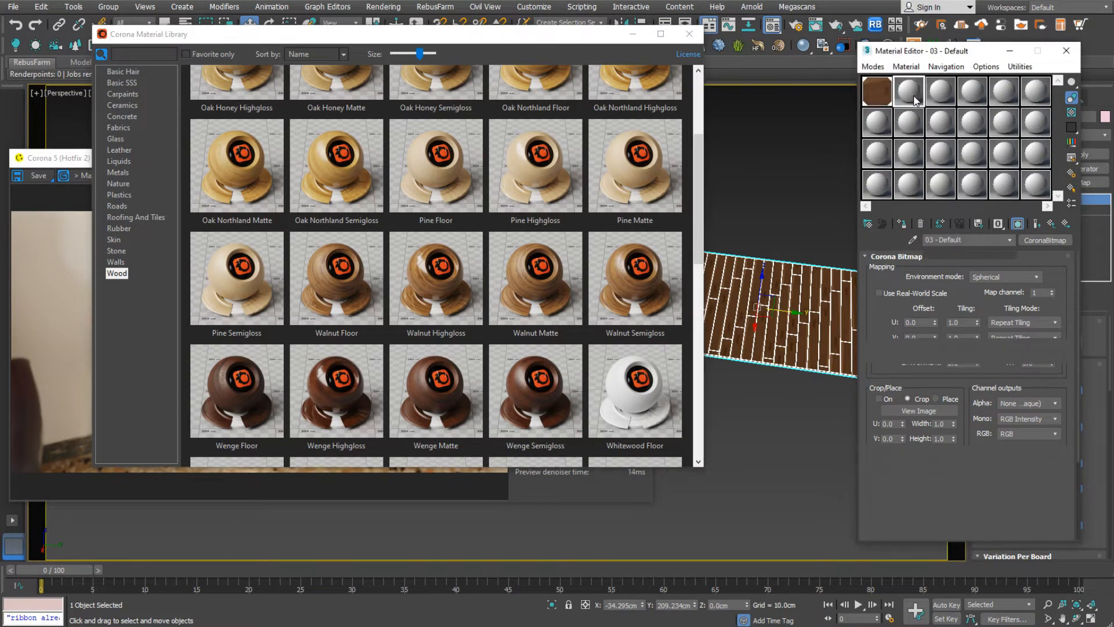
left_click(689, 33)
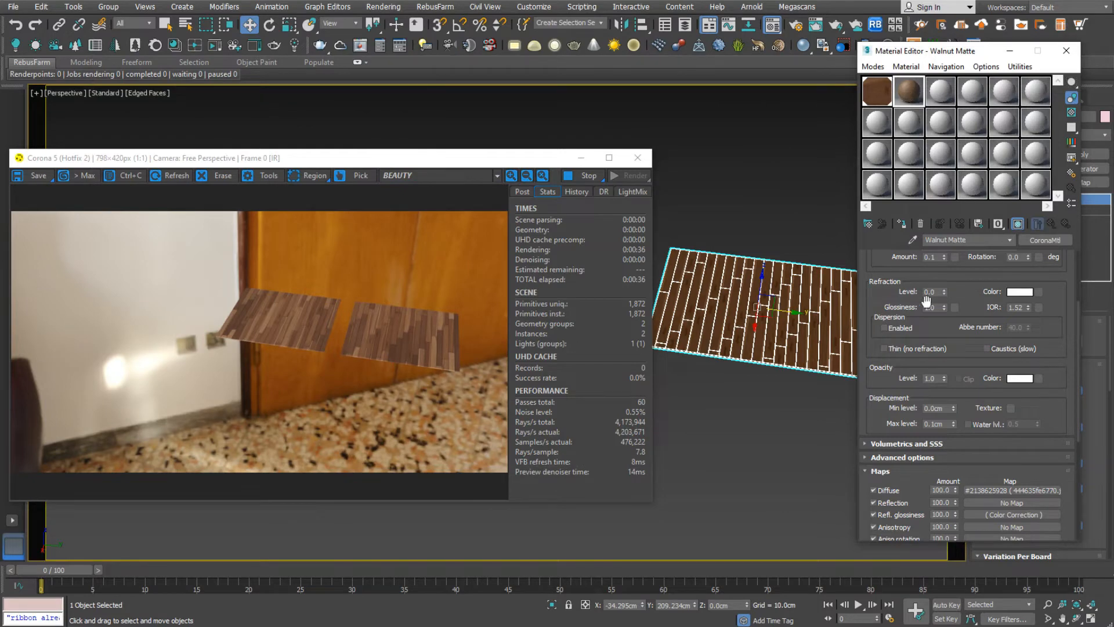
left_click(901, 224)
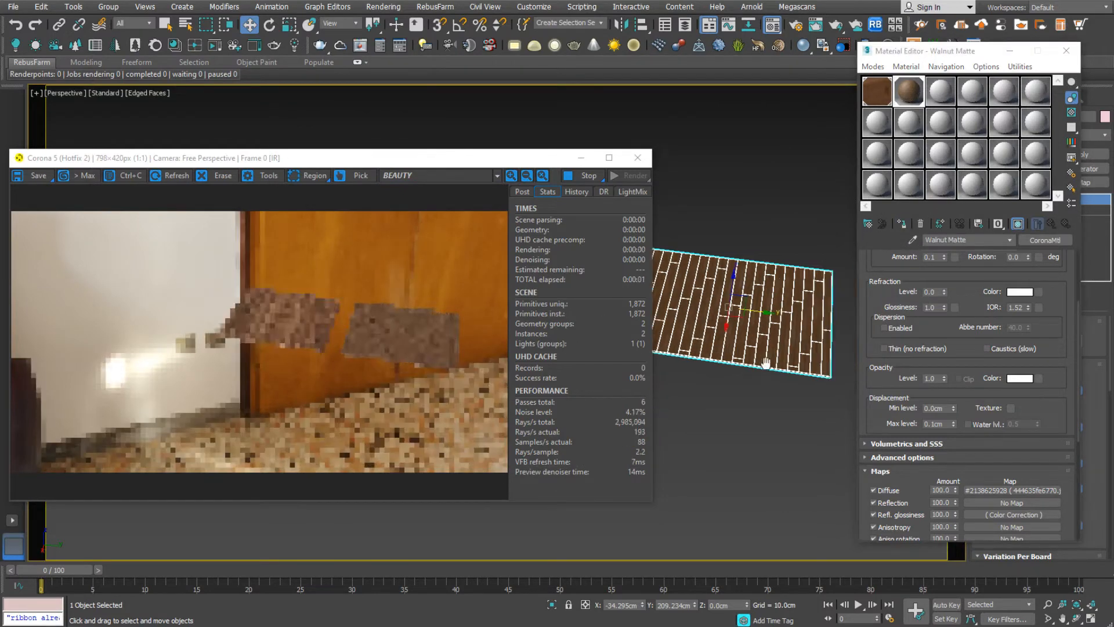
Step: Crop Walnut Matte's diffuse bitmap to a full-width strip along the image's lower edge, about 0.18 high, and enable the crop
scroll(766, 363, "up", 5)
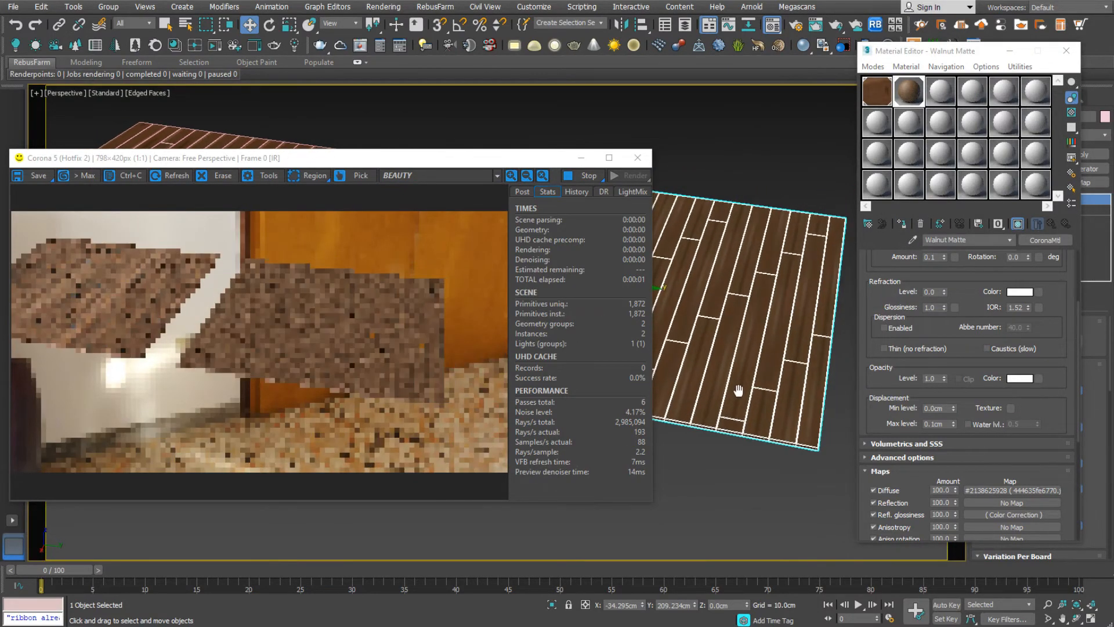
scroll(754, 400, "up", 4)
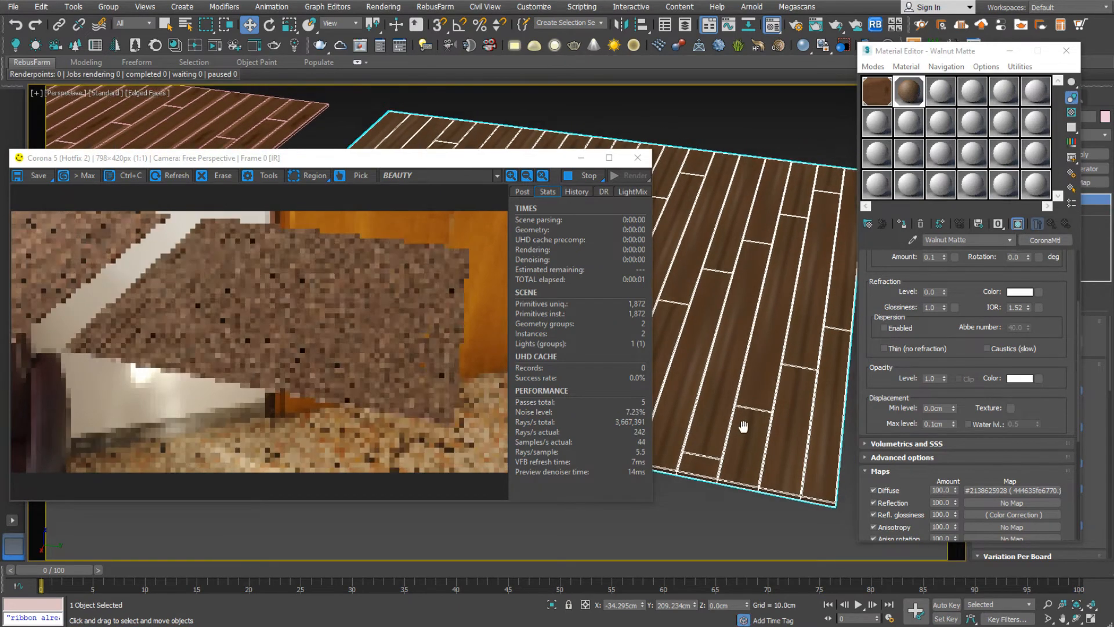
middle_click_drag(744, 427, 742, 432)
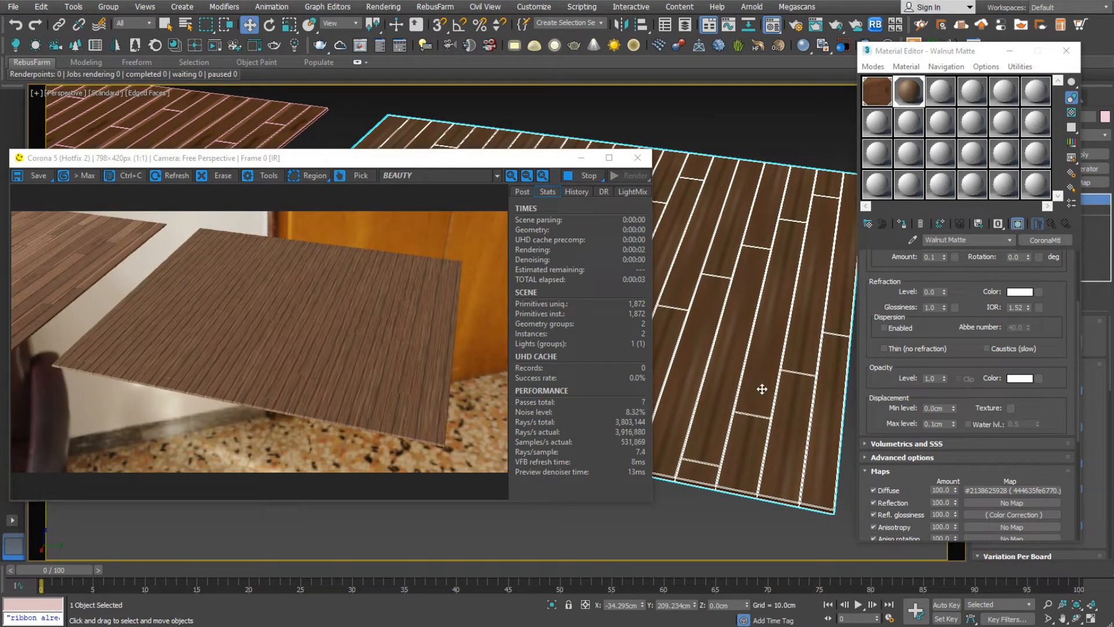
scroll(870, 349, "up", 4)
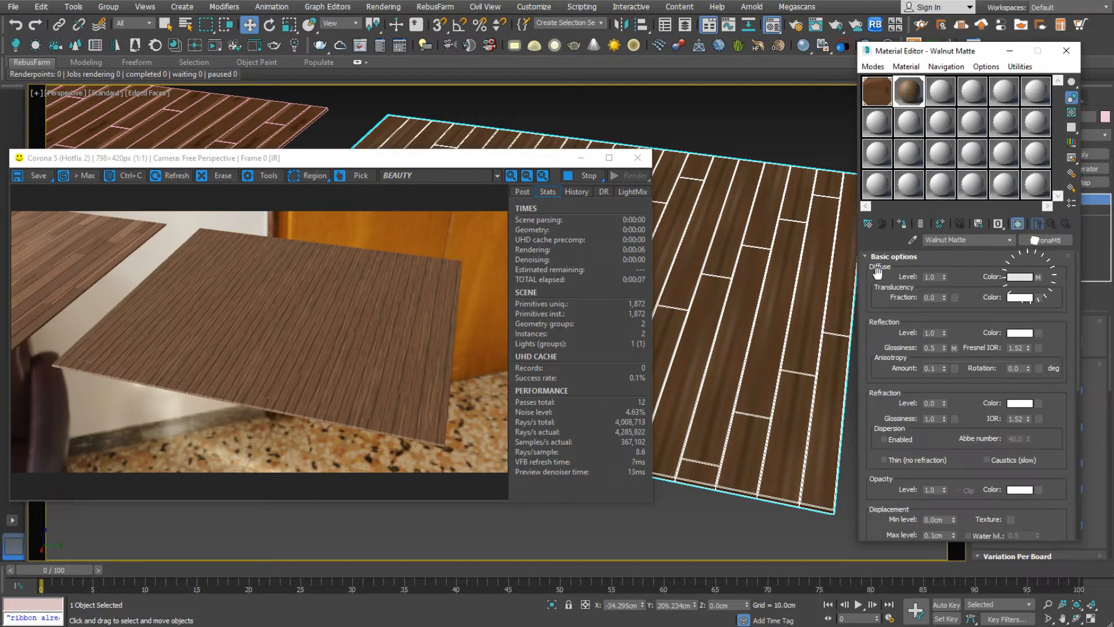
left_click(1038, 277)
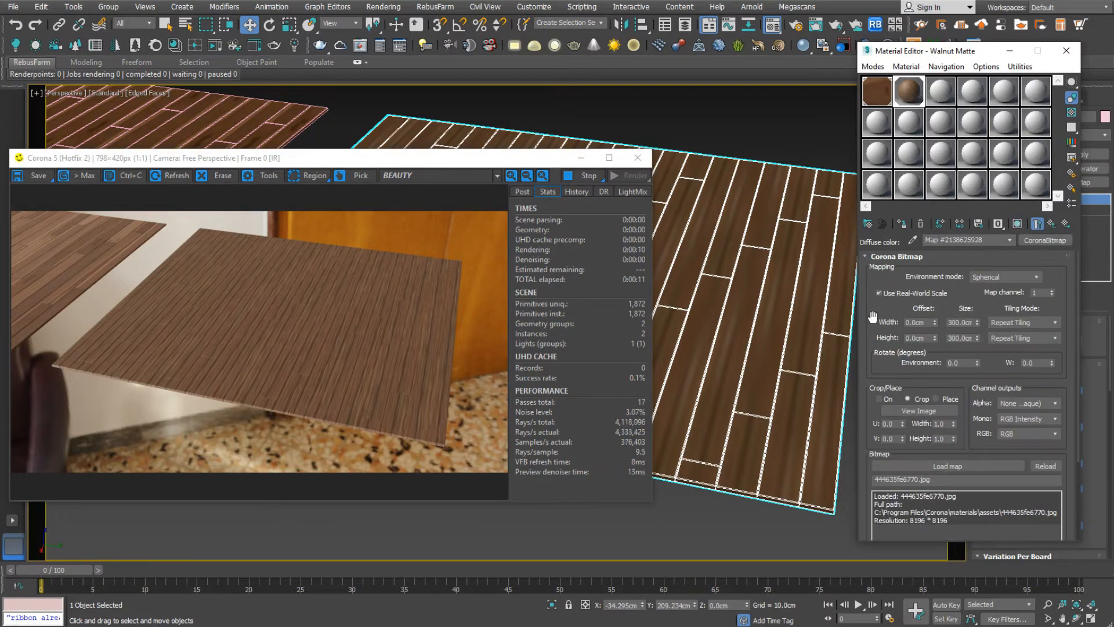
left_click(898, 410)
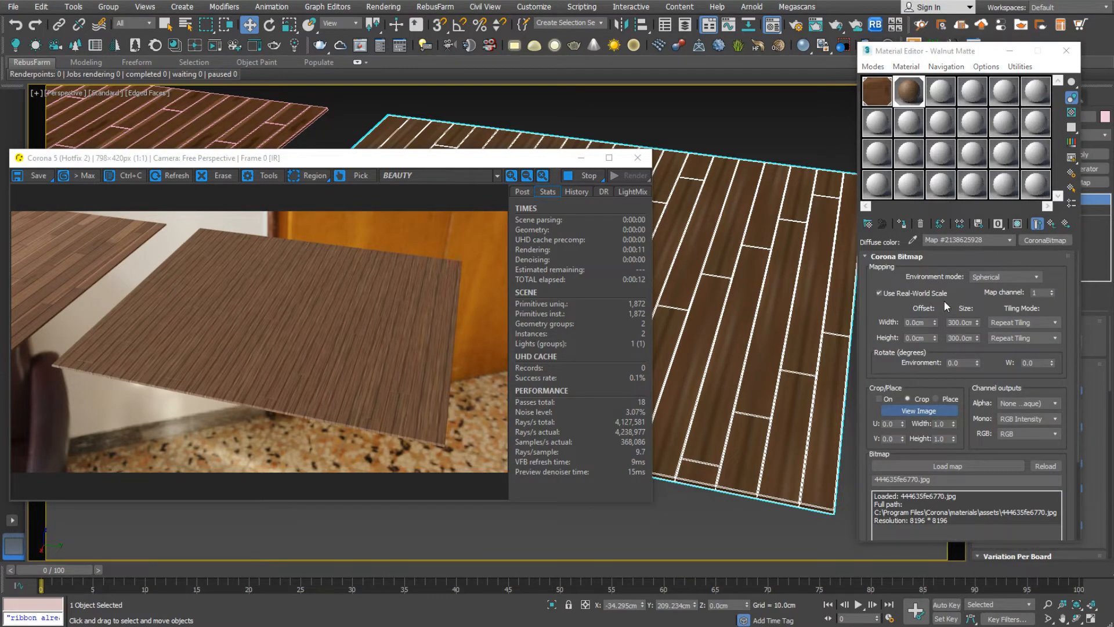
left_click_drag(670, 292, 1111, 174)
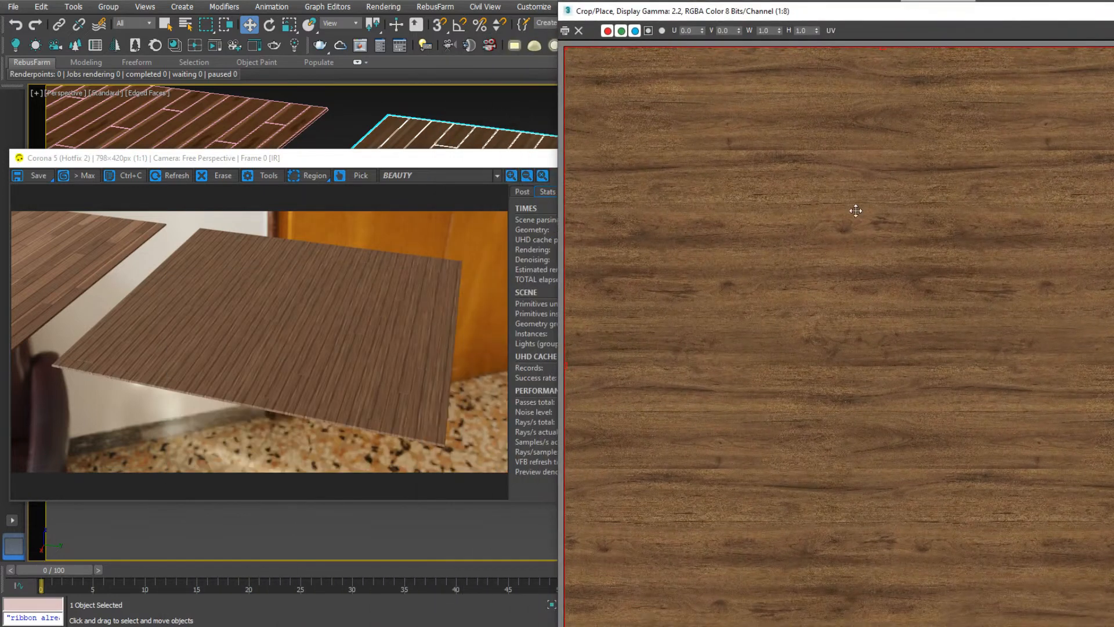
scroll(848, 276, "down", 1)
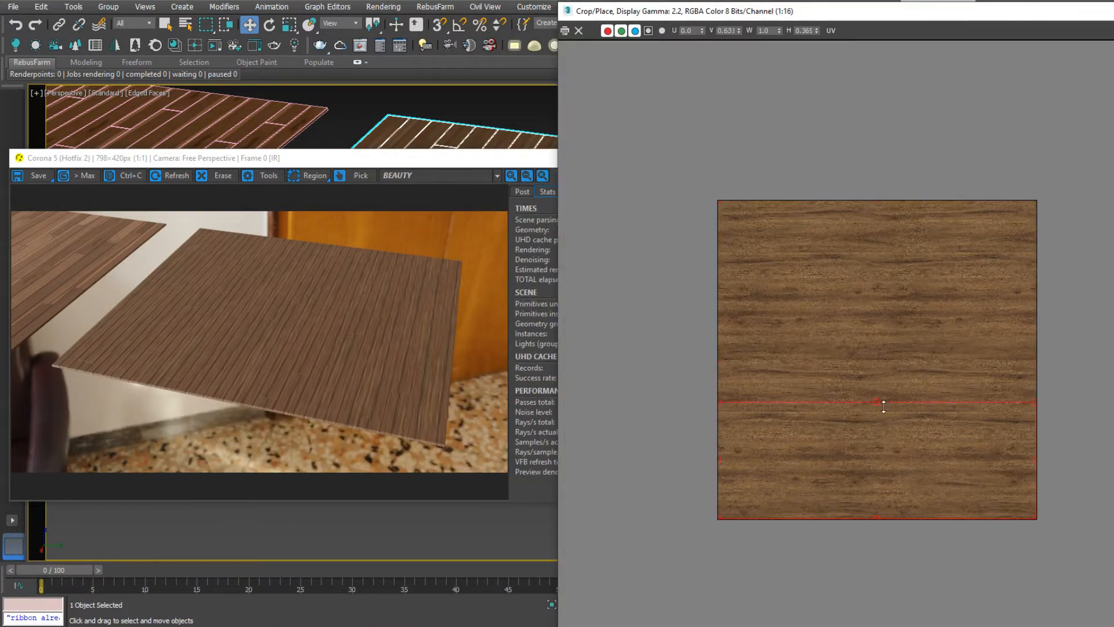
left_click_drag(891, 462, 892, 460)
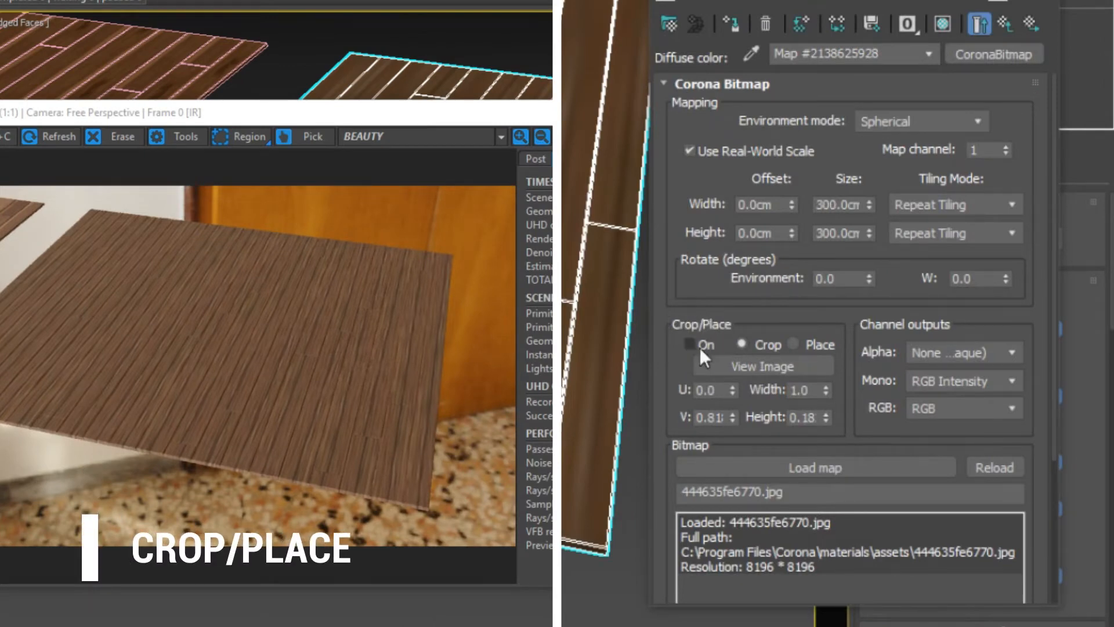
left_click(690, 345)
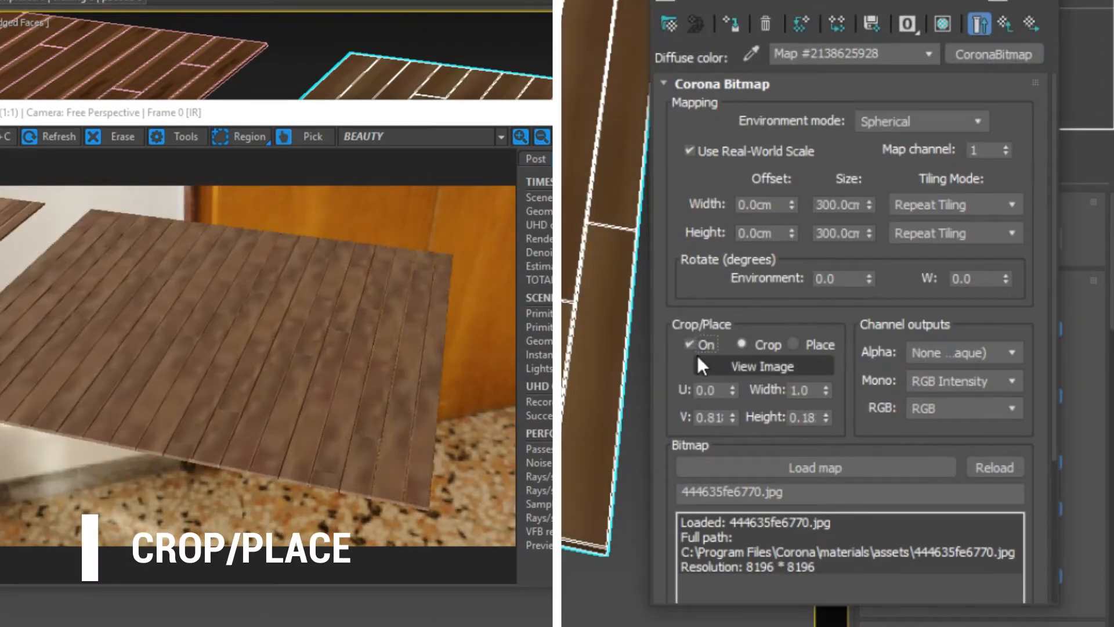
Step: Disable real-world scale on the diffuse bitmap and set both its U and V tiling to 1.0
left_click_drag(412, 114, 580, 52)
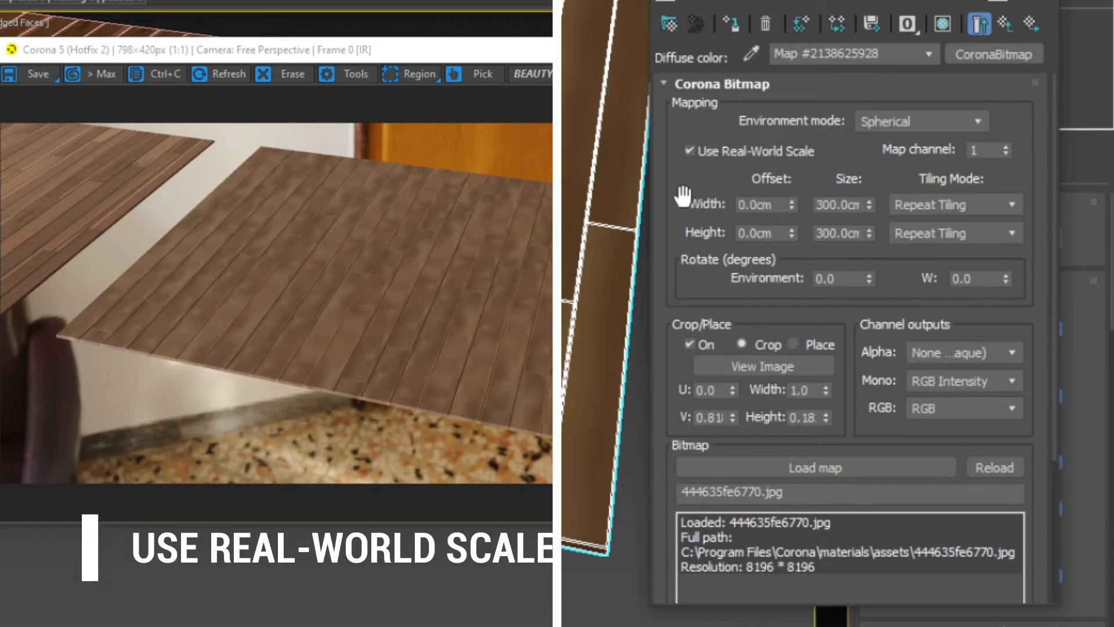
left_click(690, 151)
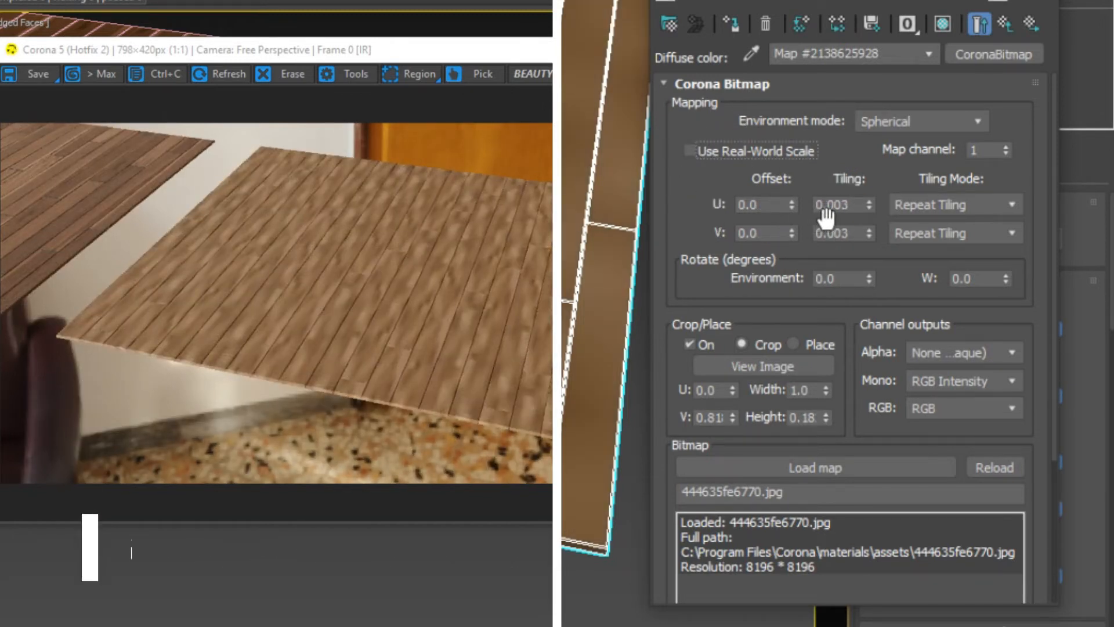
double_click(853, 204)
type("1")
key("Return")
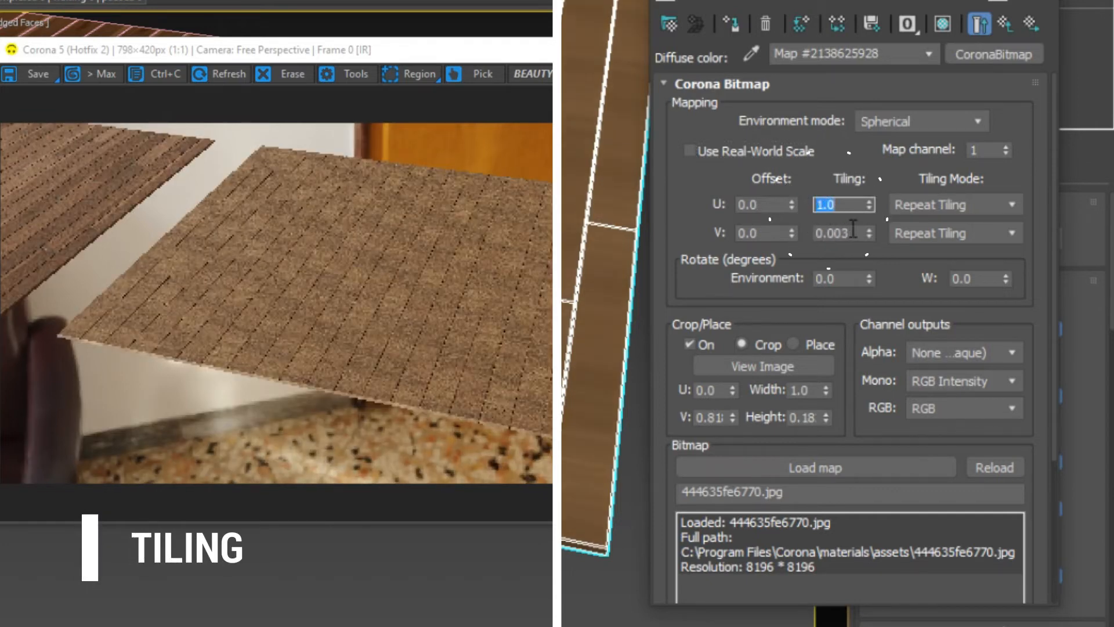
double_click(853, 233)
type("1")
key("Return")
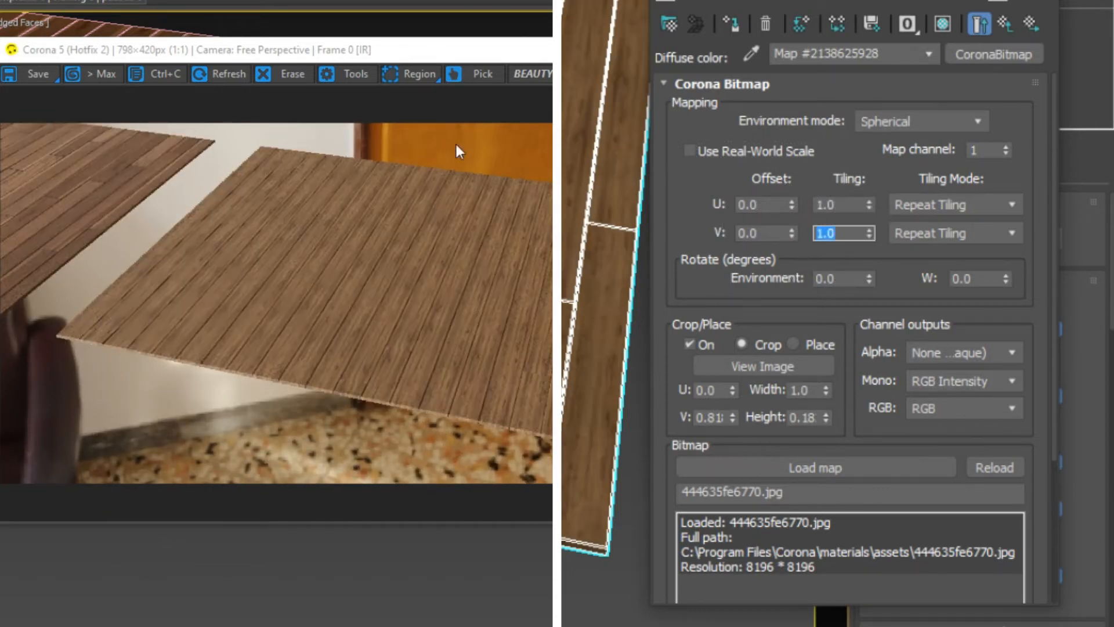
Step: Examine the wood grain's scale and direction on the copied floor's planks up close in the interactive render
scroll(587, 460, "up", 3)
left_click_drag(500, 53, 438, 29)
scroll(599, 486, "up", 2)
middle_click_drag(567, 489, 611, 398)
scroll(611, 398, "up", 2)
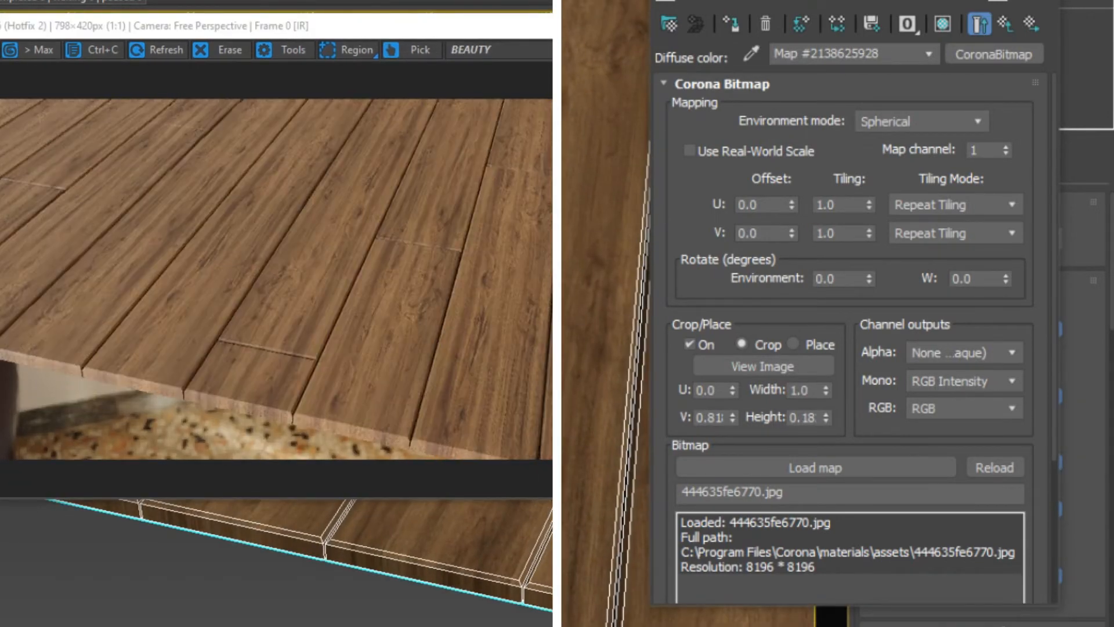
middle_click_drag(571, 348, 629, 313)
scroll(605, 313, "down", 3)
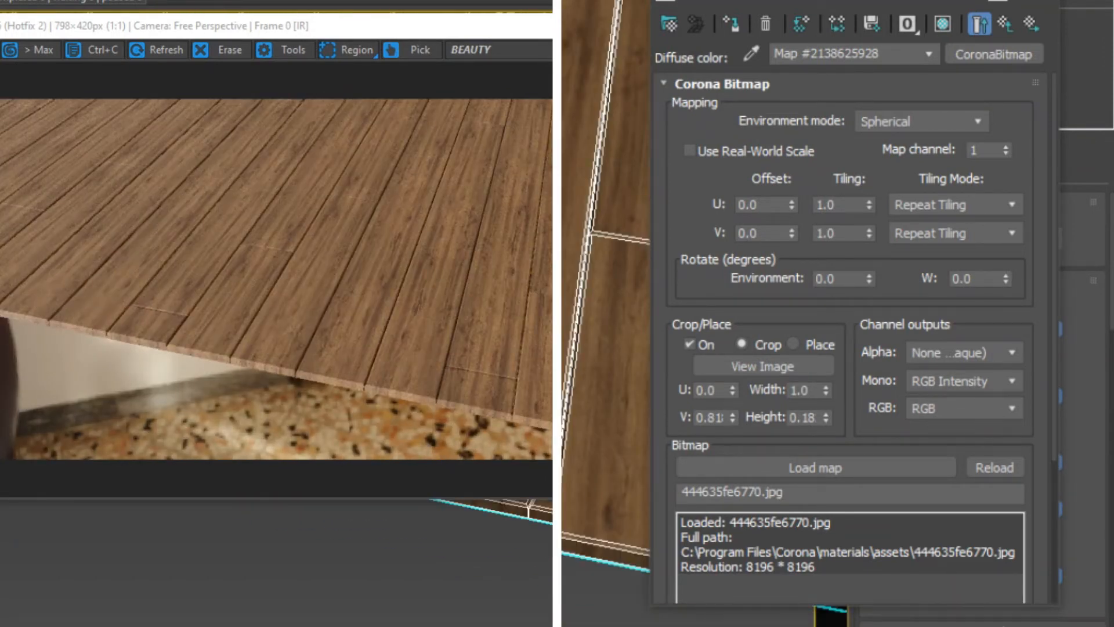
middle_click_drag(571, 400, 607, 406)
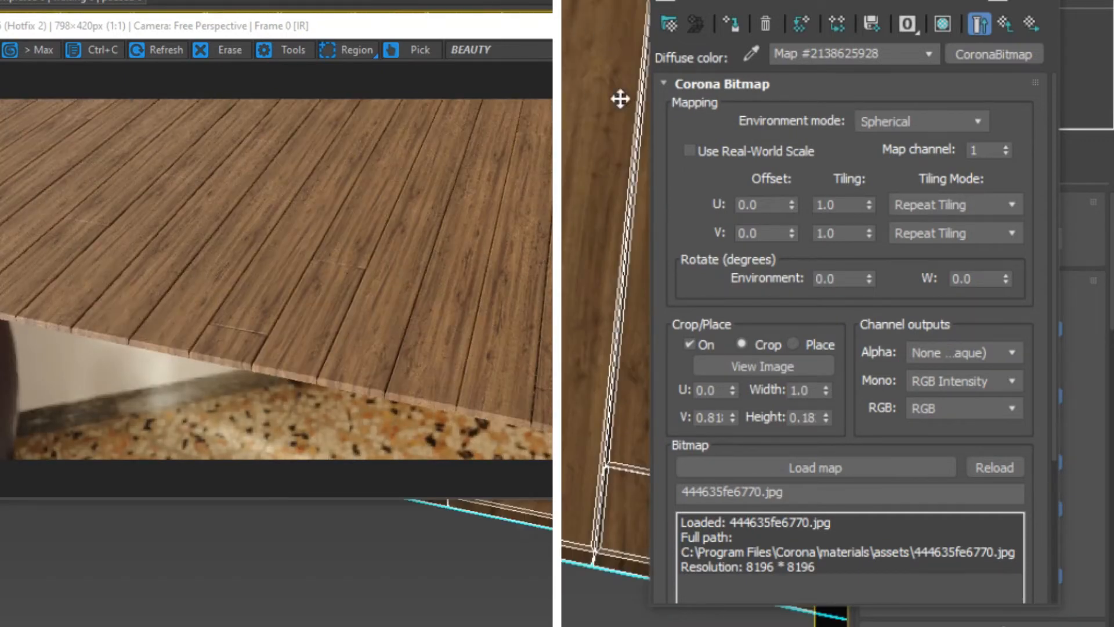
Step: Try a W rotation of 90 degrees on the diffuse bitmap and inspect the grain on the rendered planks
double_click(985, 285)
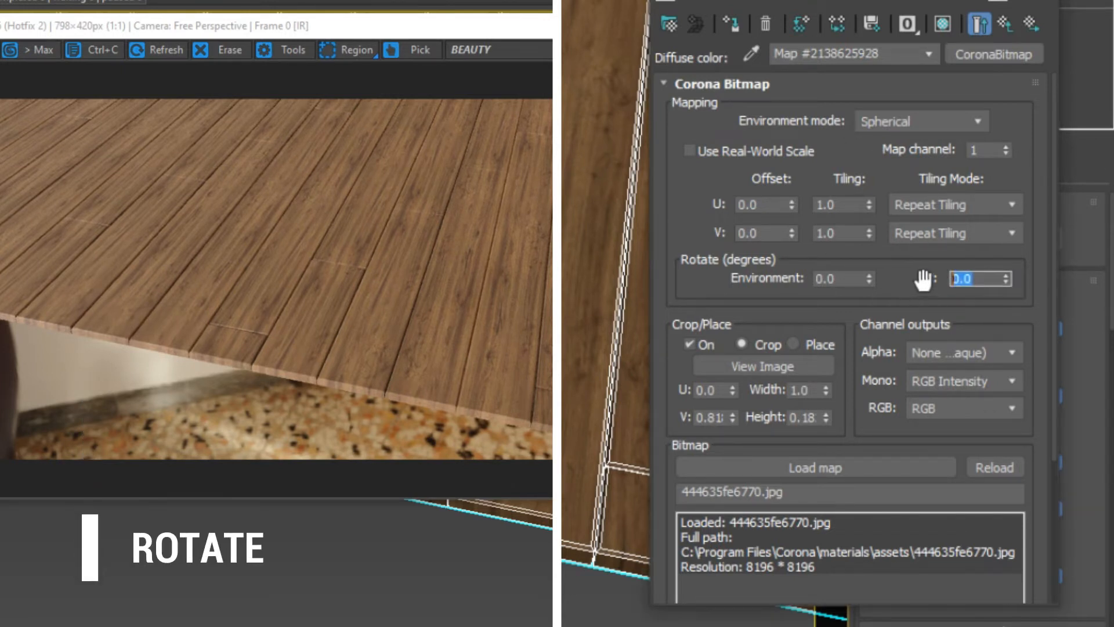
type("90")
key("Return")
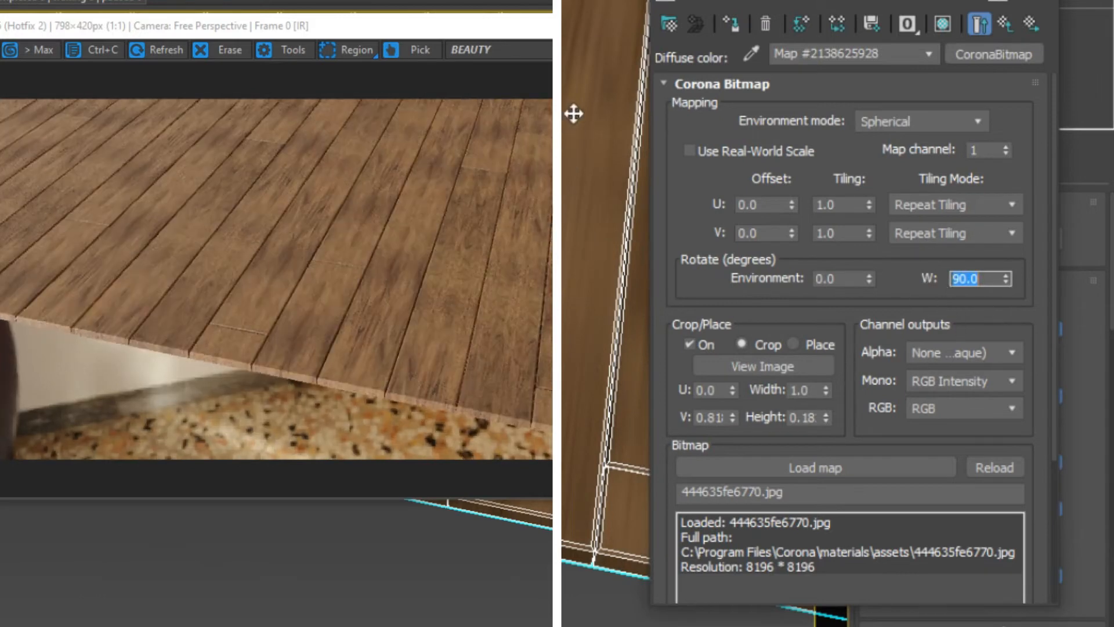
middle_click_drag(563, 161, 597, 174)
middle_click_drag(579, 214, 509, 284)
scroll(604, 255, "up", 3)
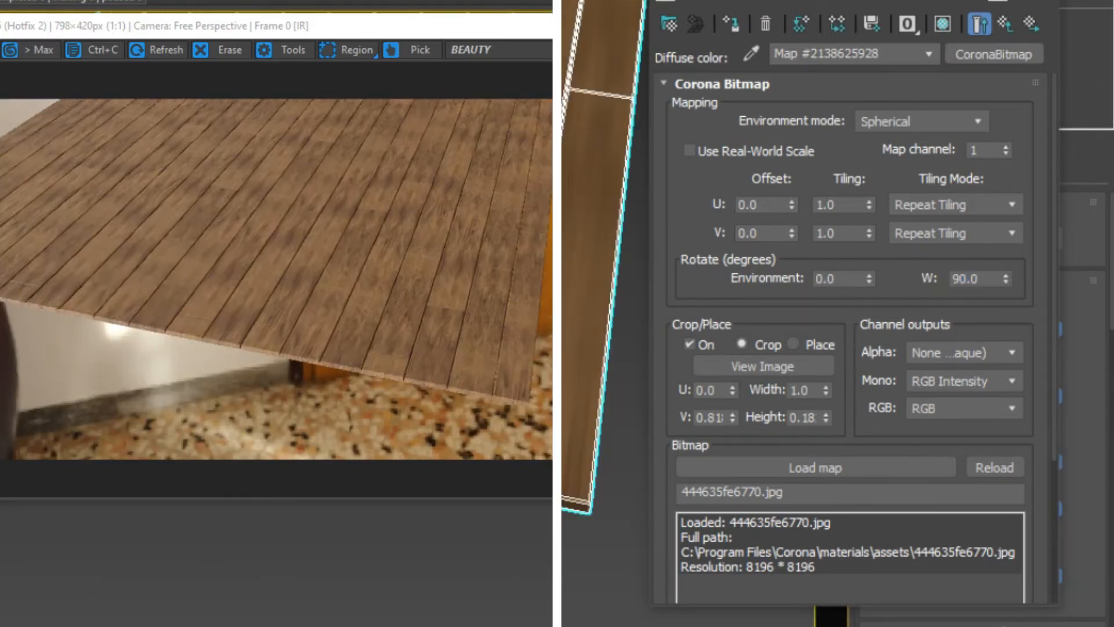
scroll(603, 255, "up", 2)
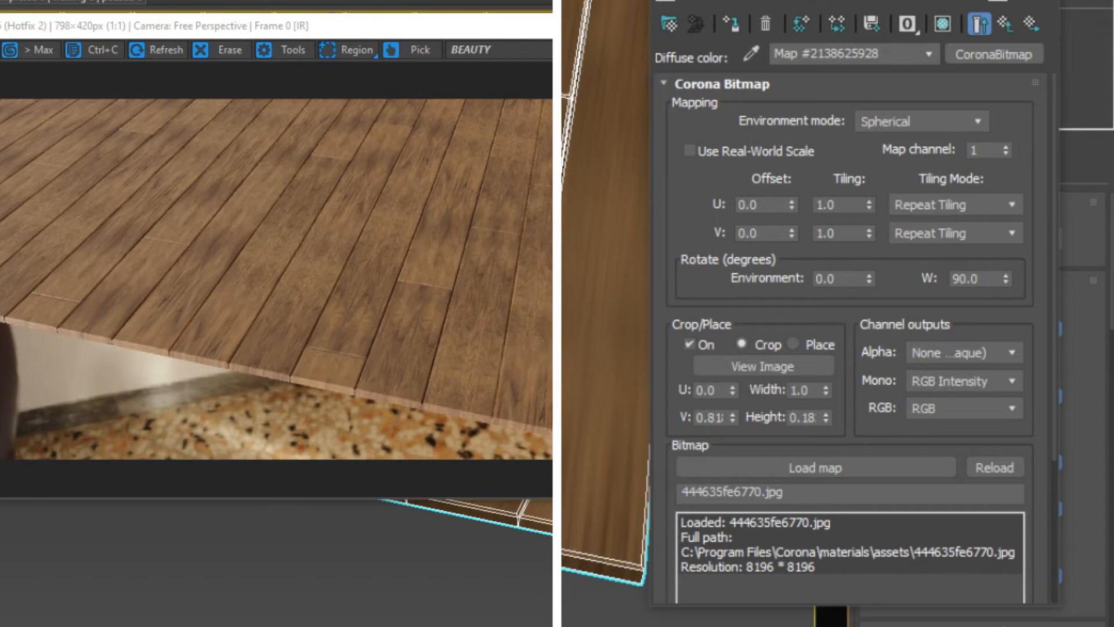
middle_click_drag(592, 255, 622, 262)
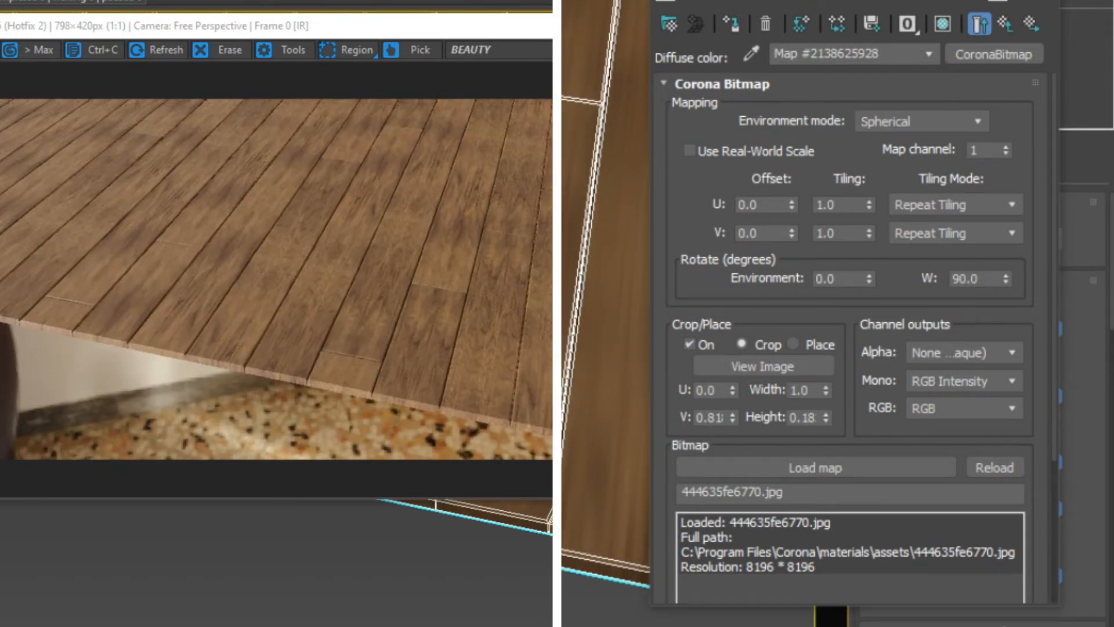
Step: Set the diffuse bitmap's W rotation back to 0 and check the whole floor in the render
double_click(983, 279)
type("0")
key("Return")
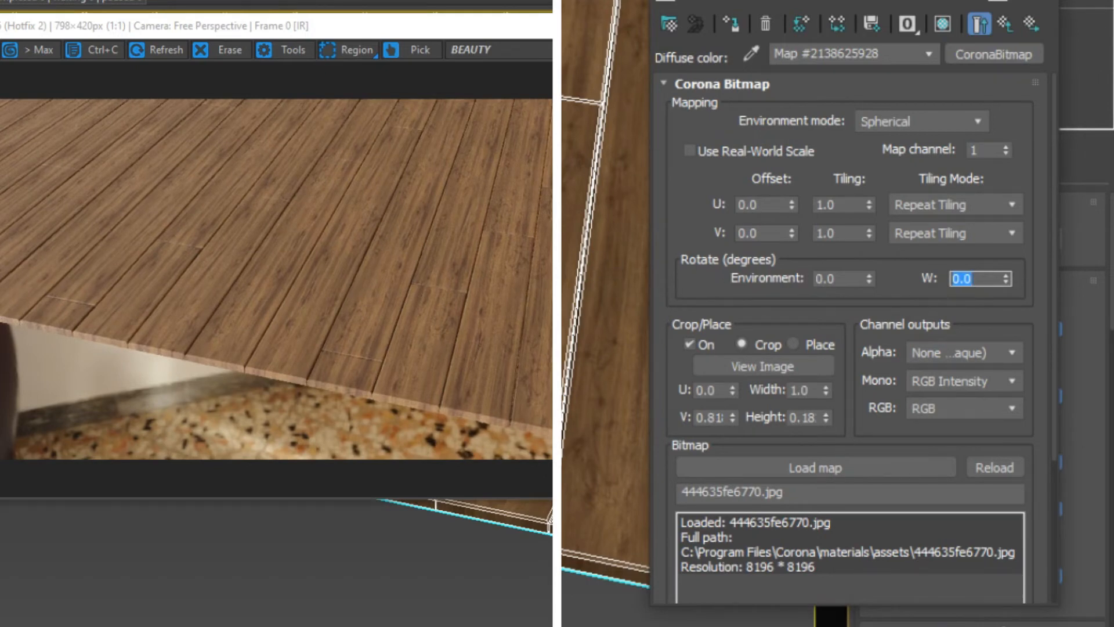
scroll(604, 290, "down", 5)
scroll(604, 290, "up", 3)
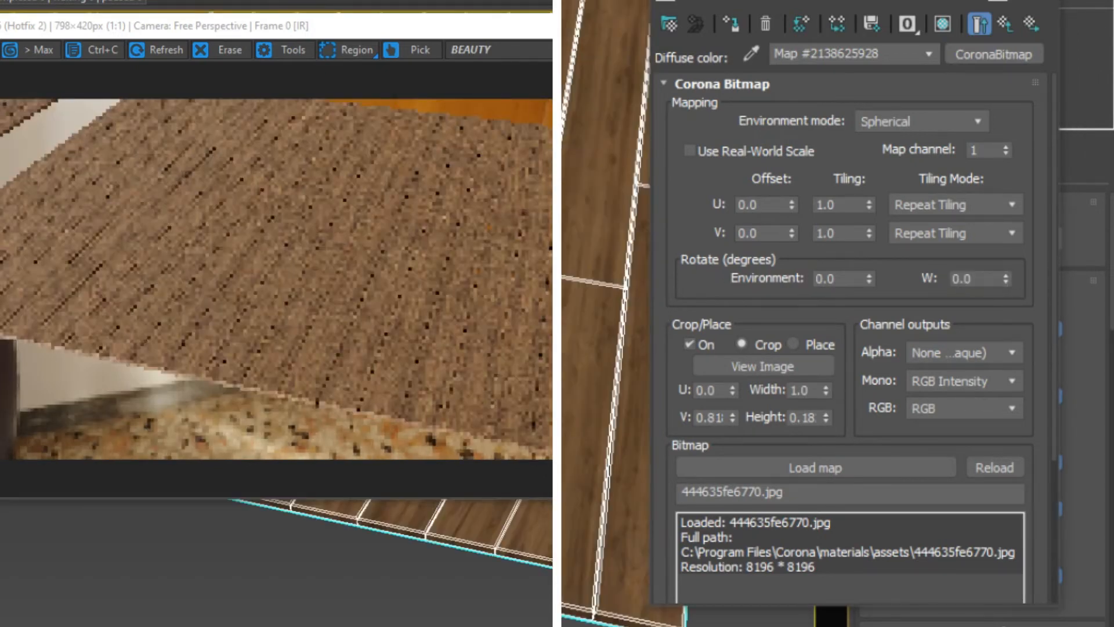
scroll(604, 290, "down", 3)
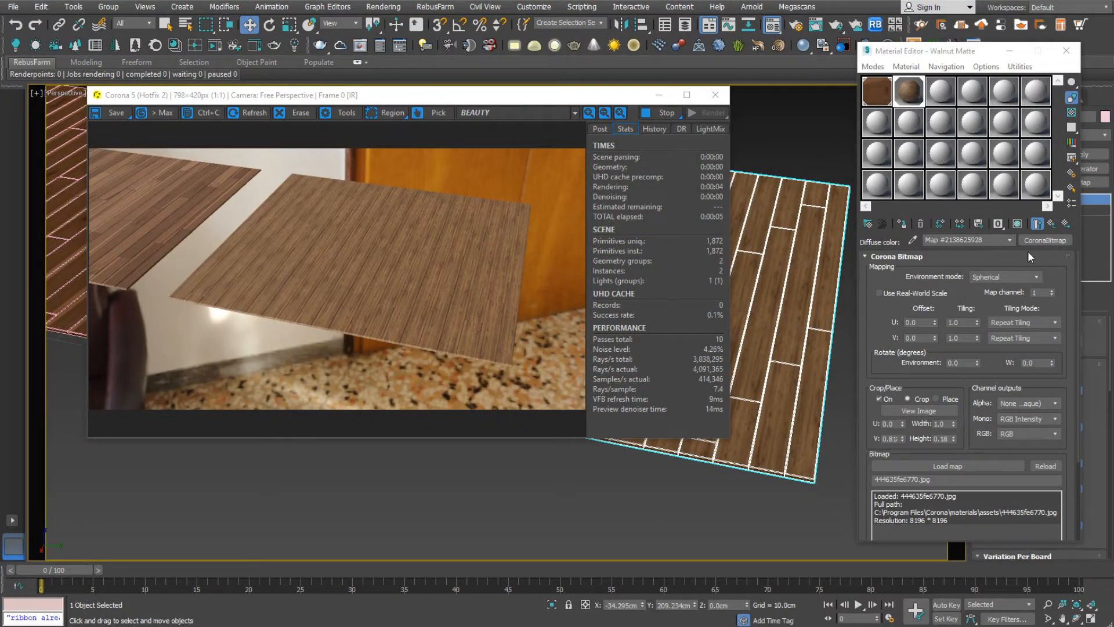
Step: Replace the diffuse bitmap with a CoronaMultiMap, keeping the old map as a sub-map
left_click(1040, 244)
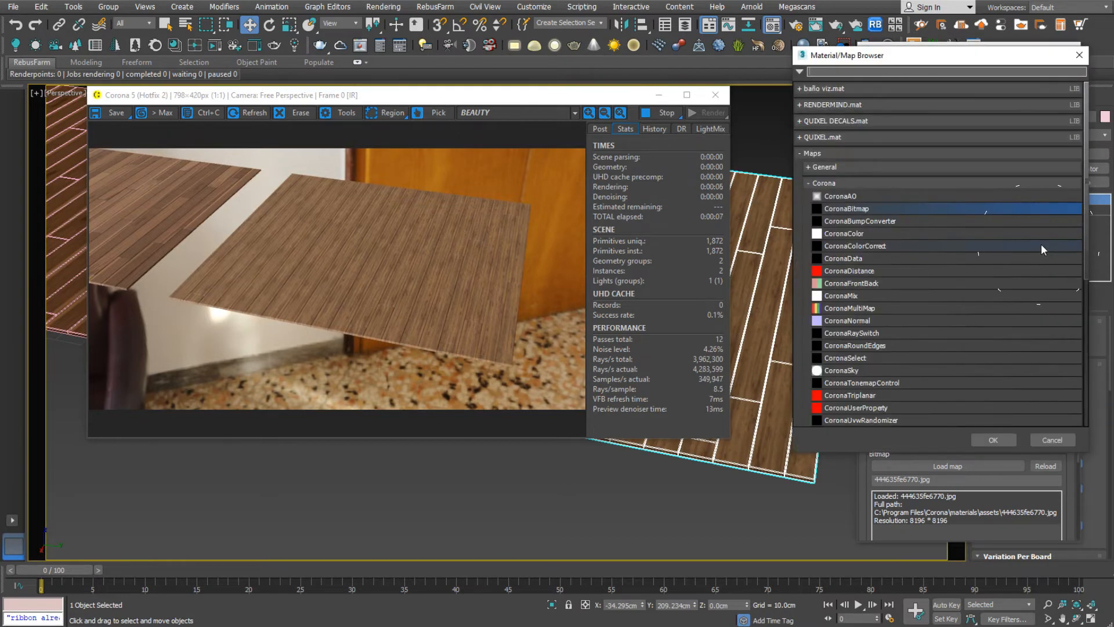
left_click(836, 309)
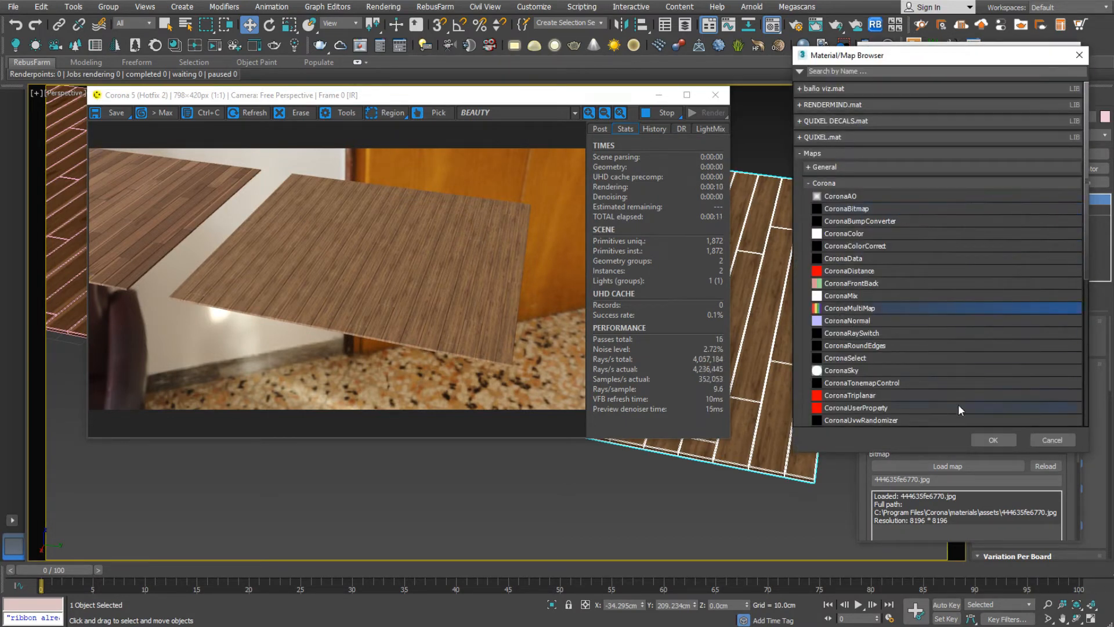
left_click(984, 438)
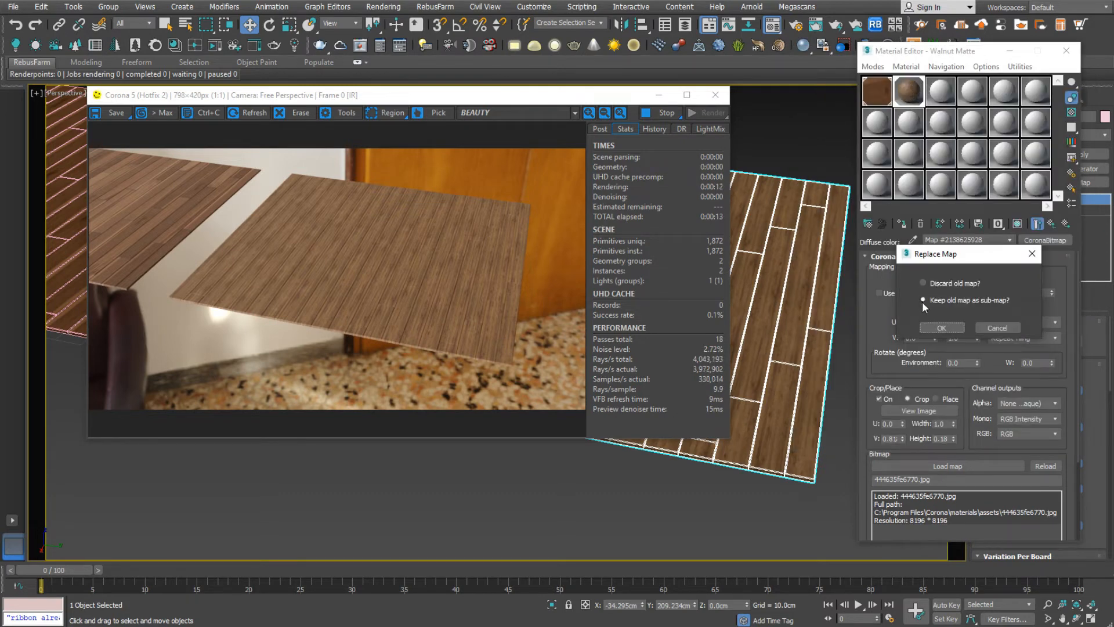
left_click(939, 327)
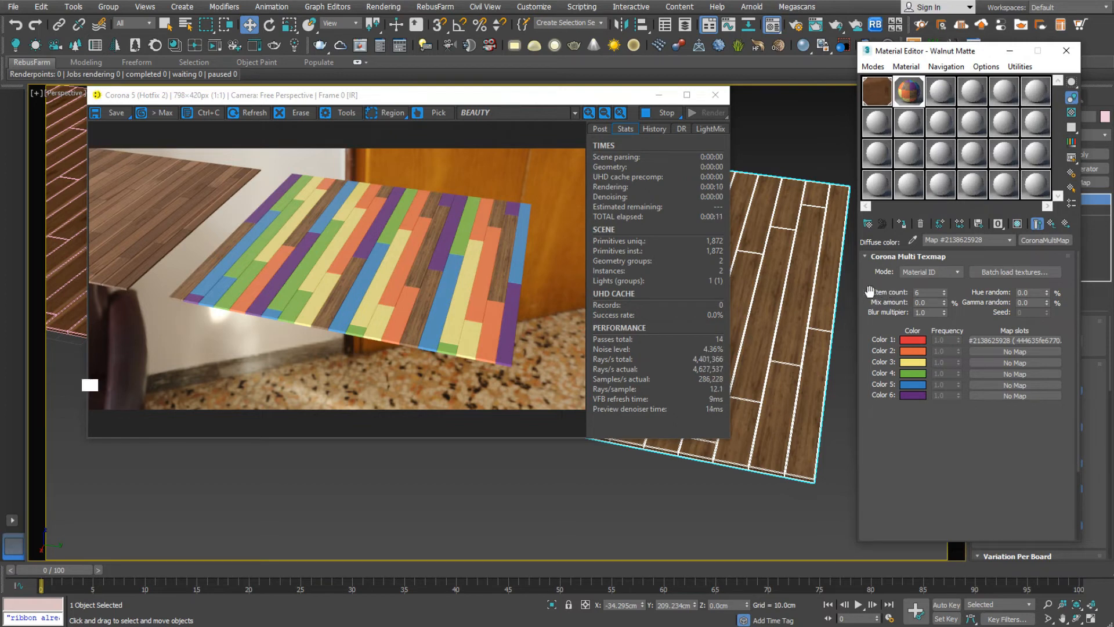
Step: Try an item count of 2 in the CoronaMultiMap, and set the count to 3
double_click(926, 295)
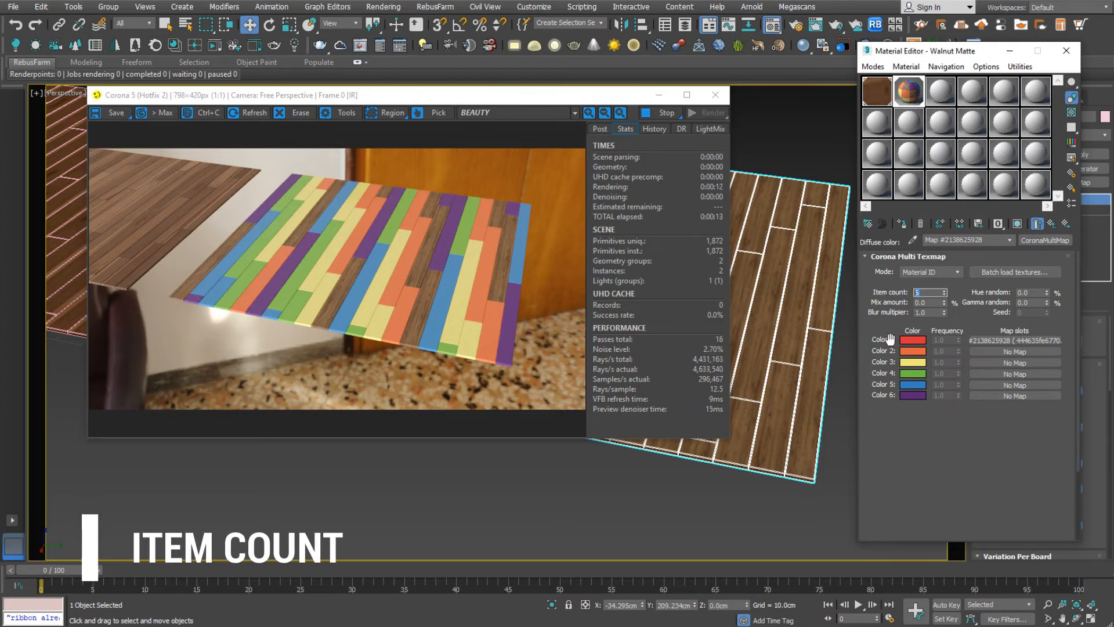
type("2")
key("Return")
type("3")
key("Return")
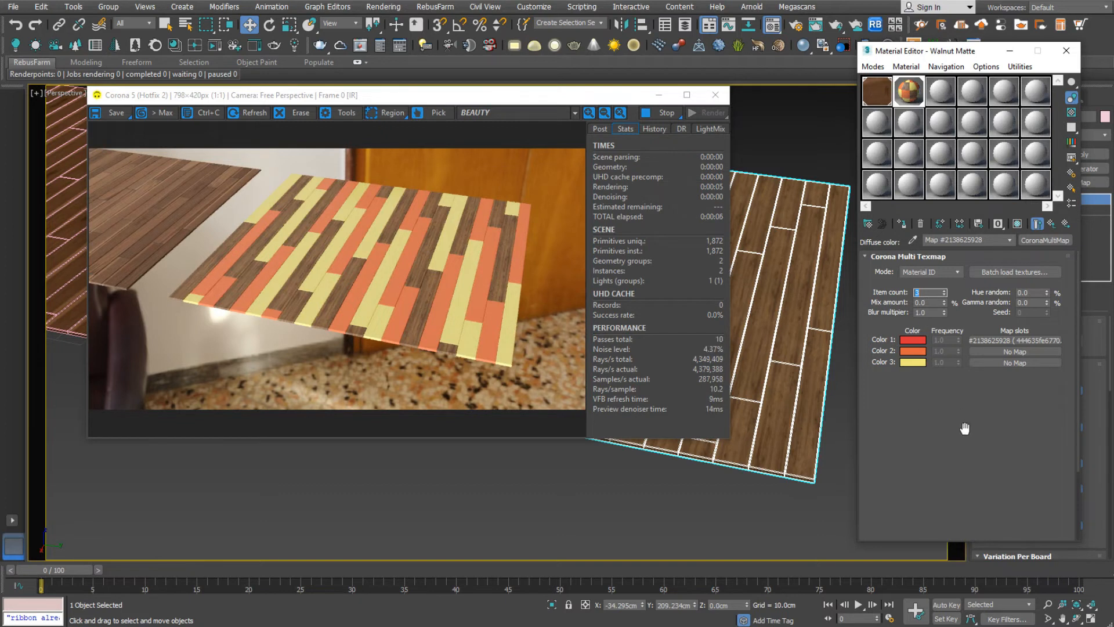
Step: Copy the first slot's bitmap into the second and third map slots, using the Copy method rather than Instance
left_click_drag(988, 343, 1002, 361)
left_click(942, 336)
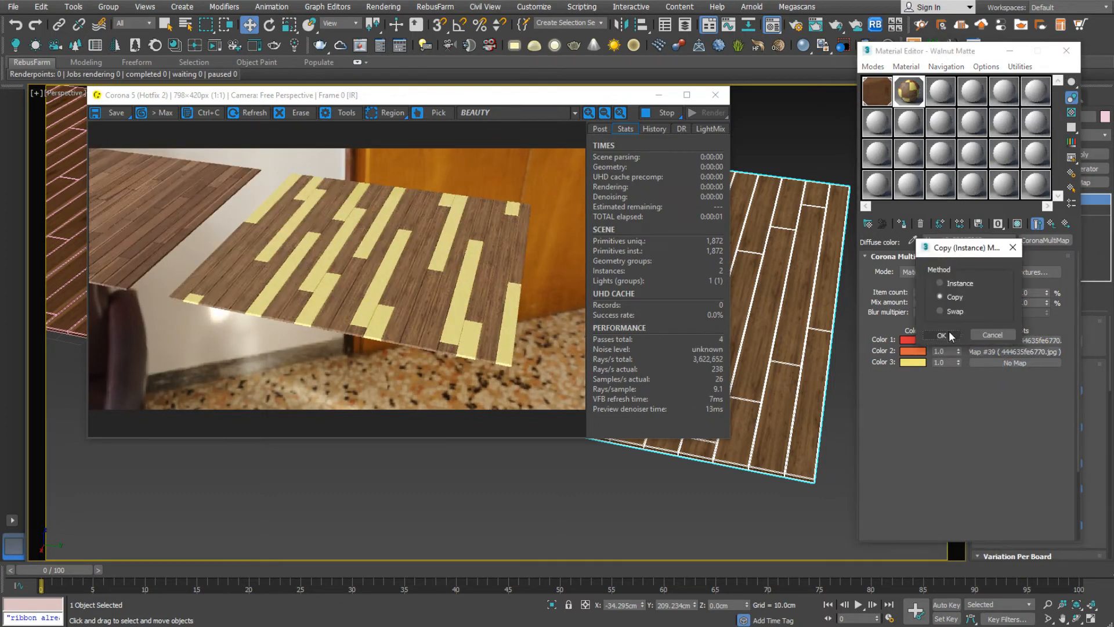
left_click(949, 335)
Step: Switch the multimap's randomization mode to Mesh Element
left_click_drag(458, 103, 425, 103)
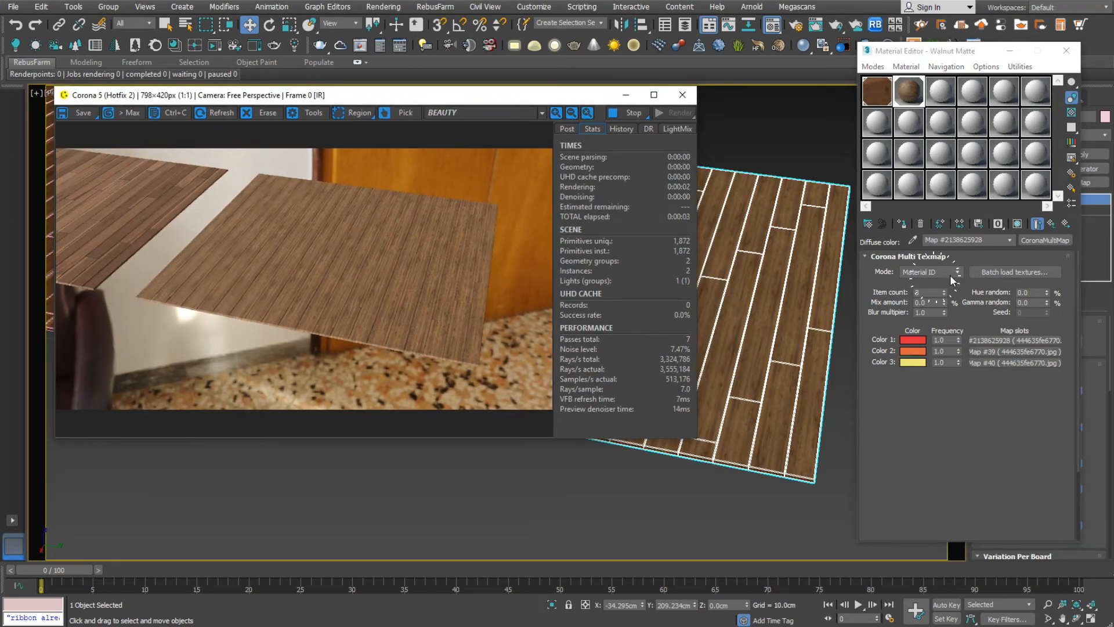
left_click(926, 274)
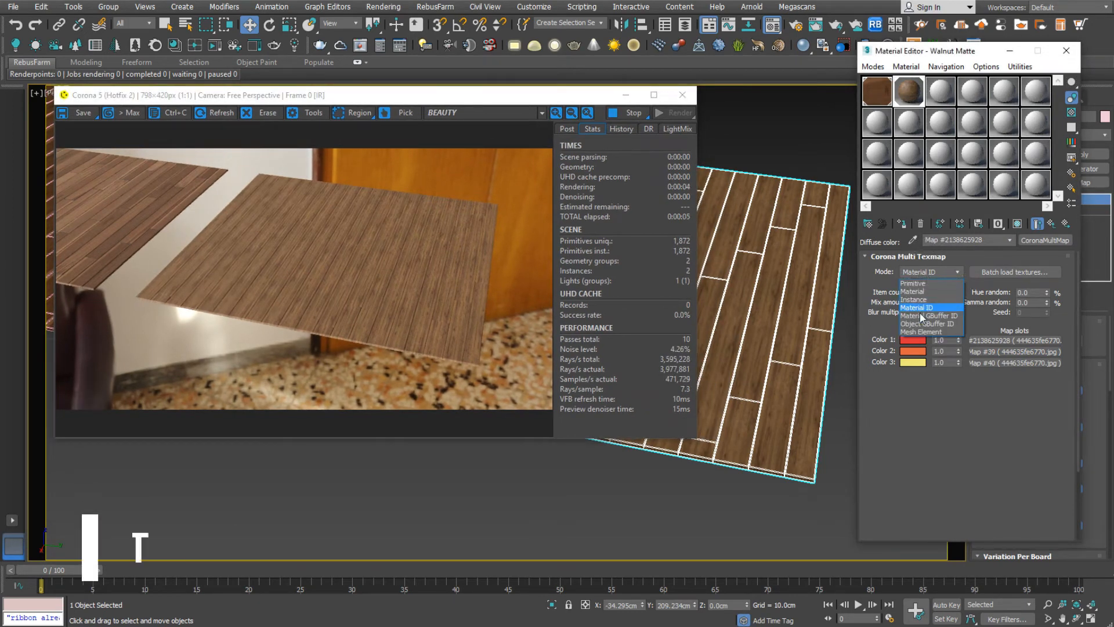
left_click(919, 332)
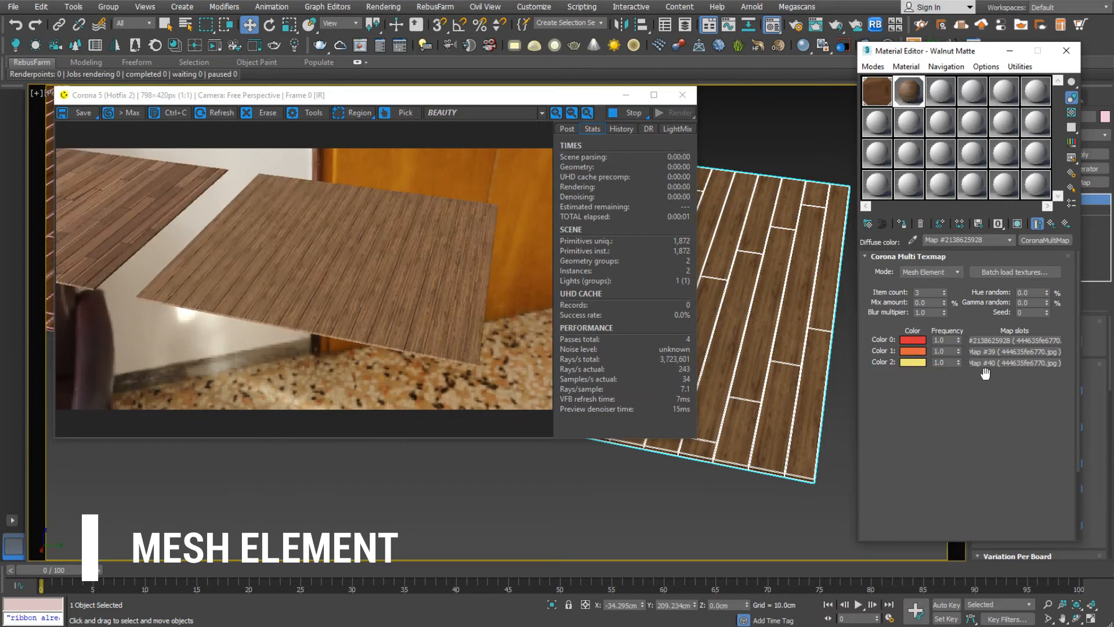
Step: Try gamma random values of 3, 50 and 1 % and compare the brightness variation between the rendered planks
left_click(1028, 303)
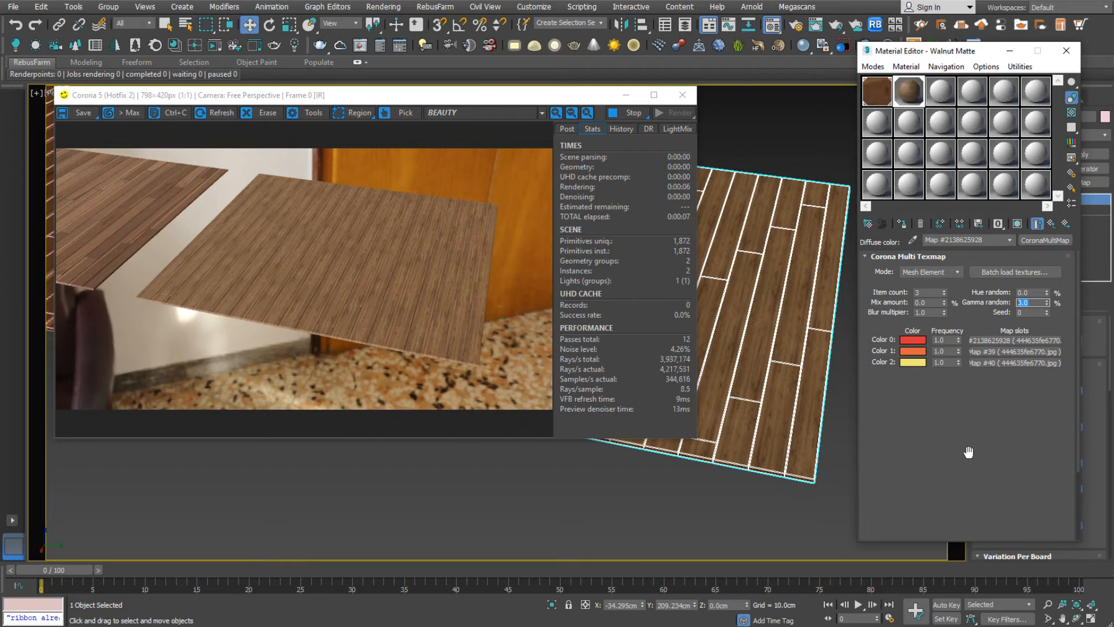
key("Return")
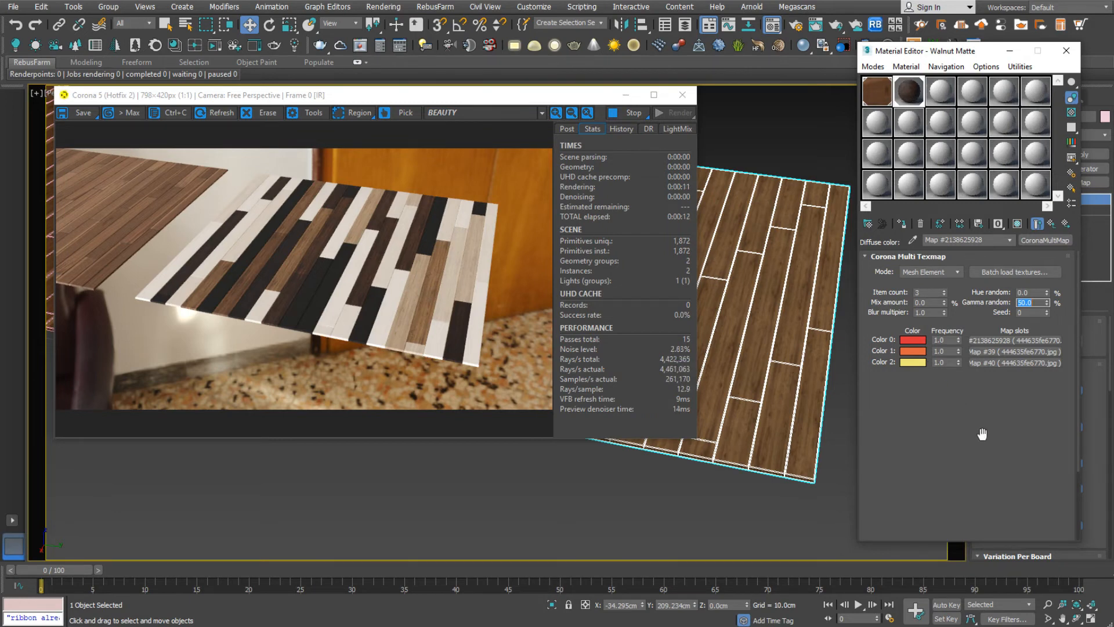
type("1")
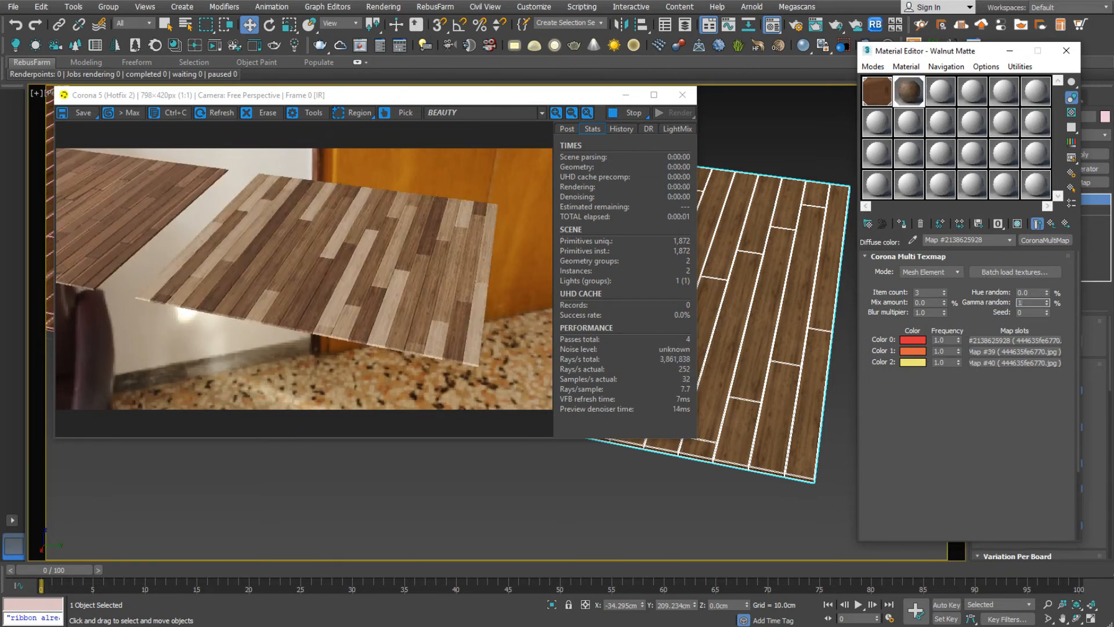
key("Return")
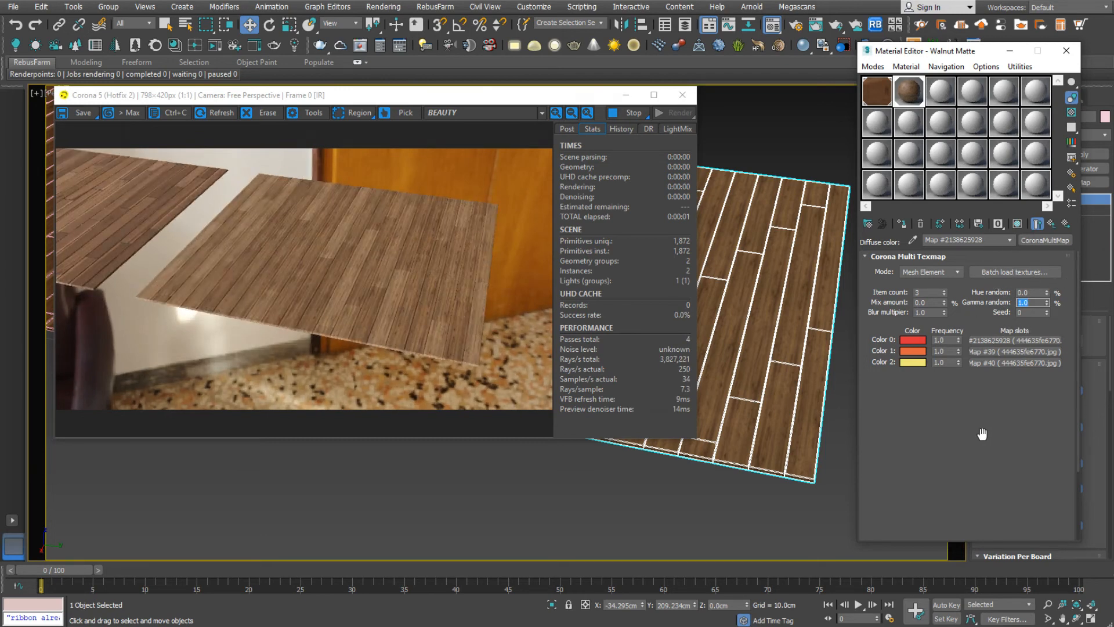
Step: Set the multimap's gamma random to 1.5 % and its seed to 2
type("1.5")
key("Return")
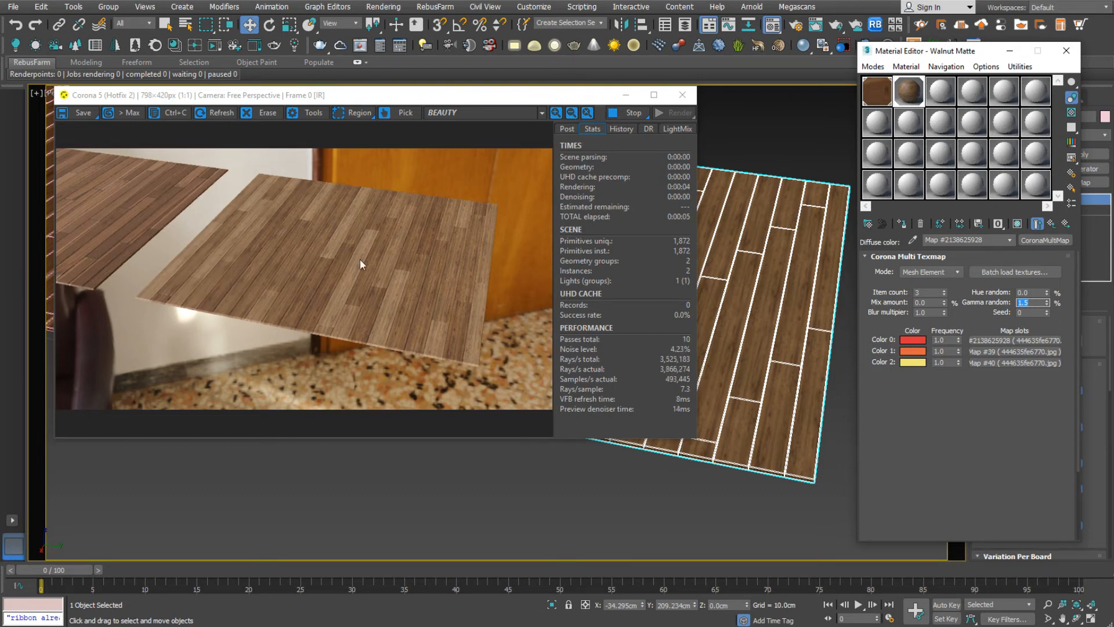
left_click(1046, 311)
left_click(1046, 311)
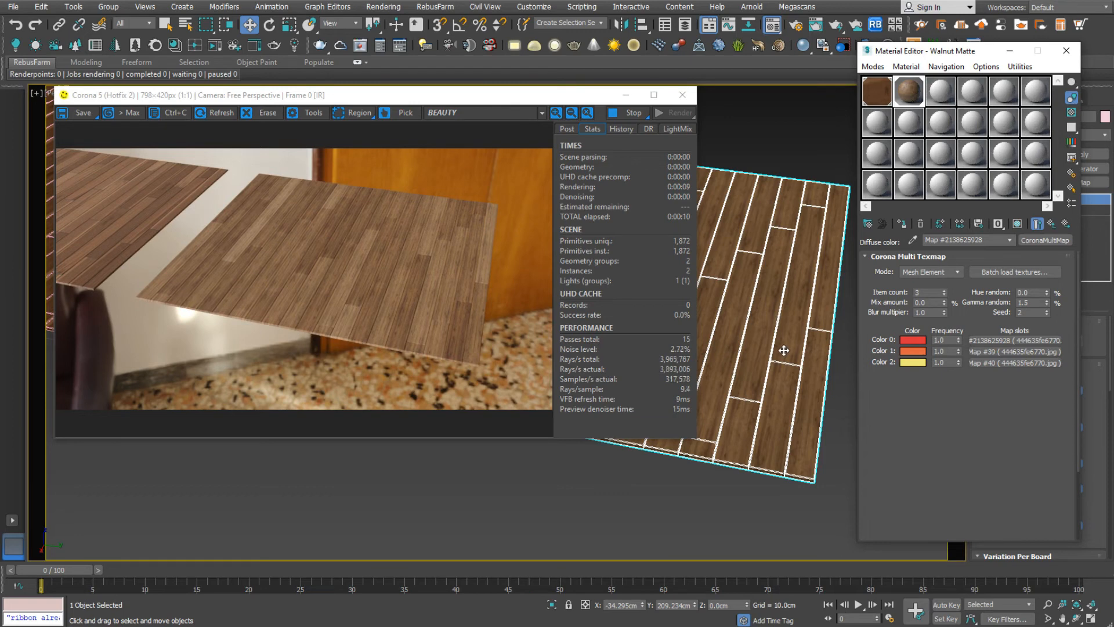
Step: Move the crop region of the second slot's bitmap up to a V offset of about 0.572 and return to the multimap
left_click(984, 353)
left_click_drag(880, 352, 880, 326)
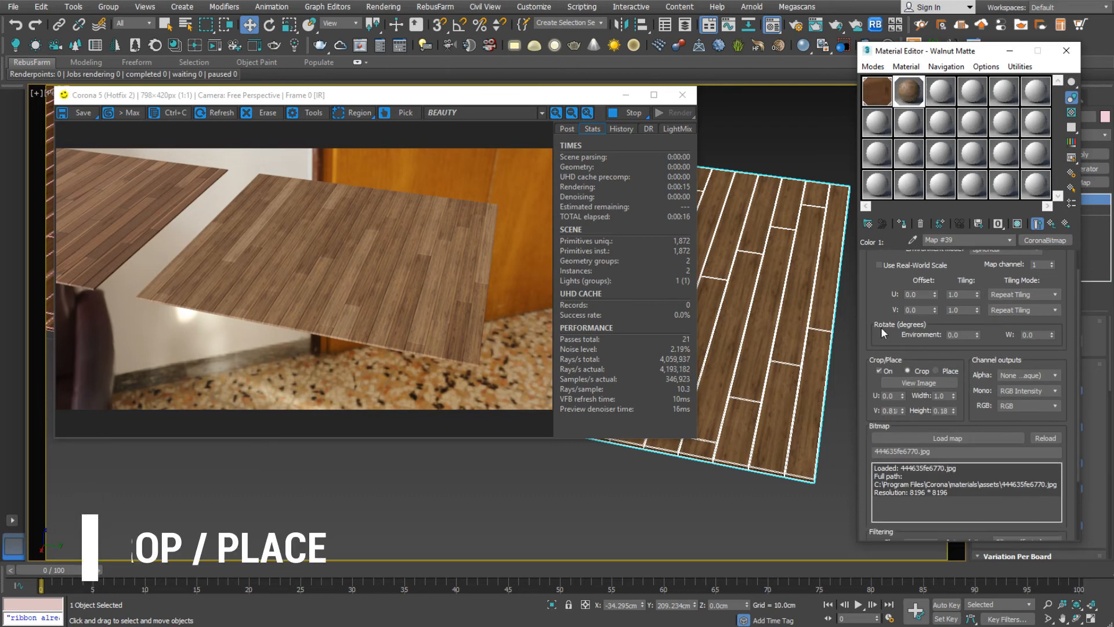
left_click(912, 384)
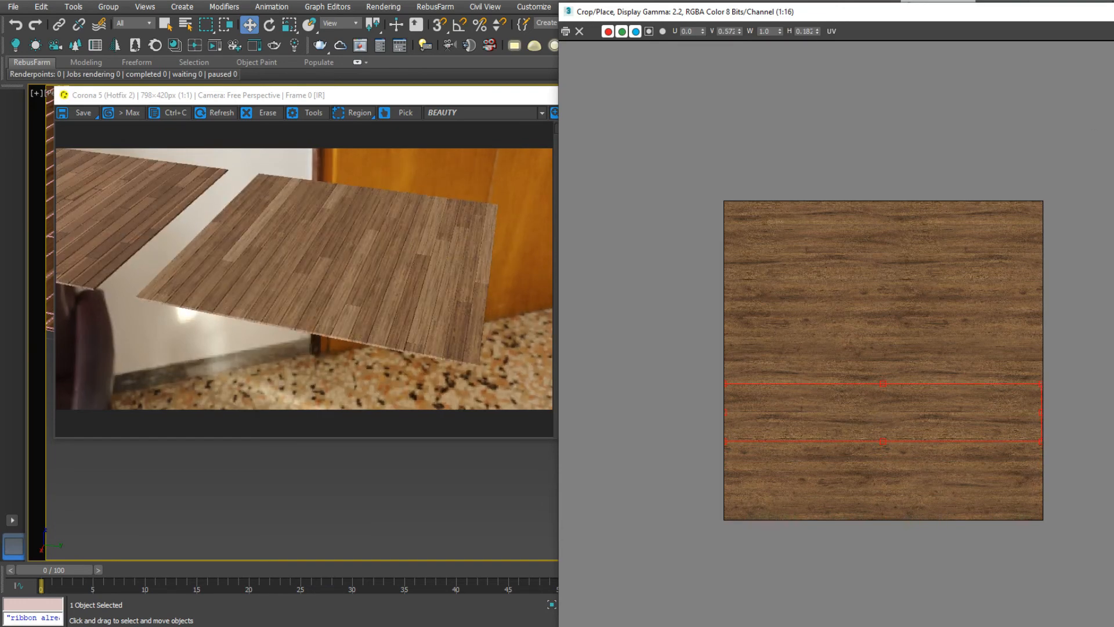
left_click(1113, 12)
left_click(1050, 224)
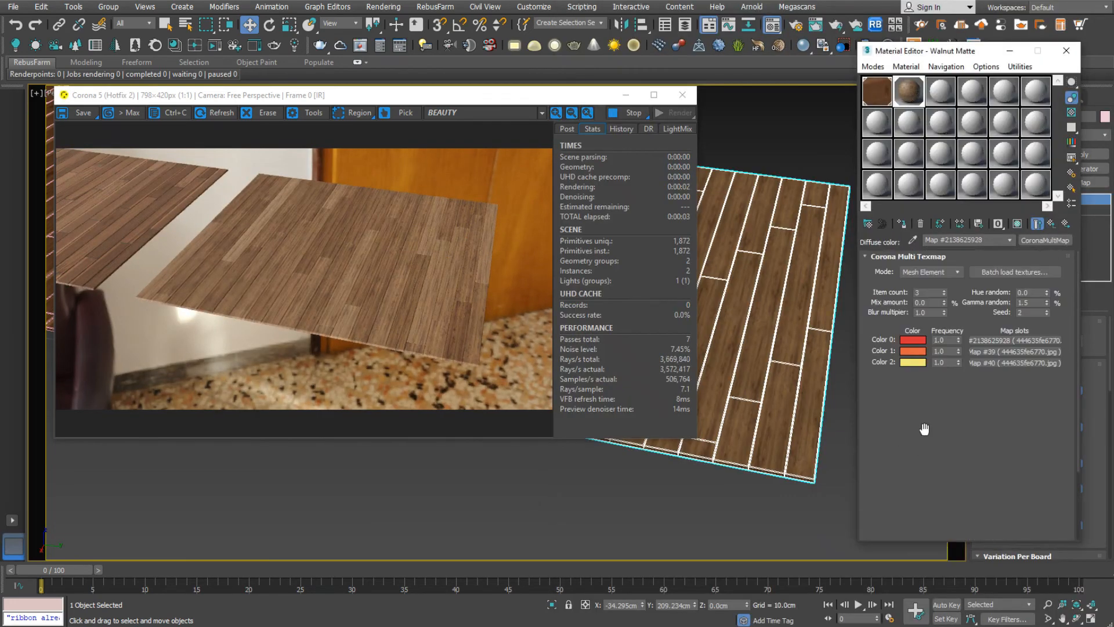
Step: Move the crop region of the third slot's bitmap near the top of the image, to a V offset of about 0.166
left_click(994, 363)
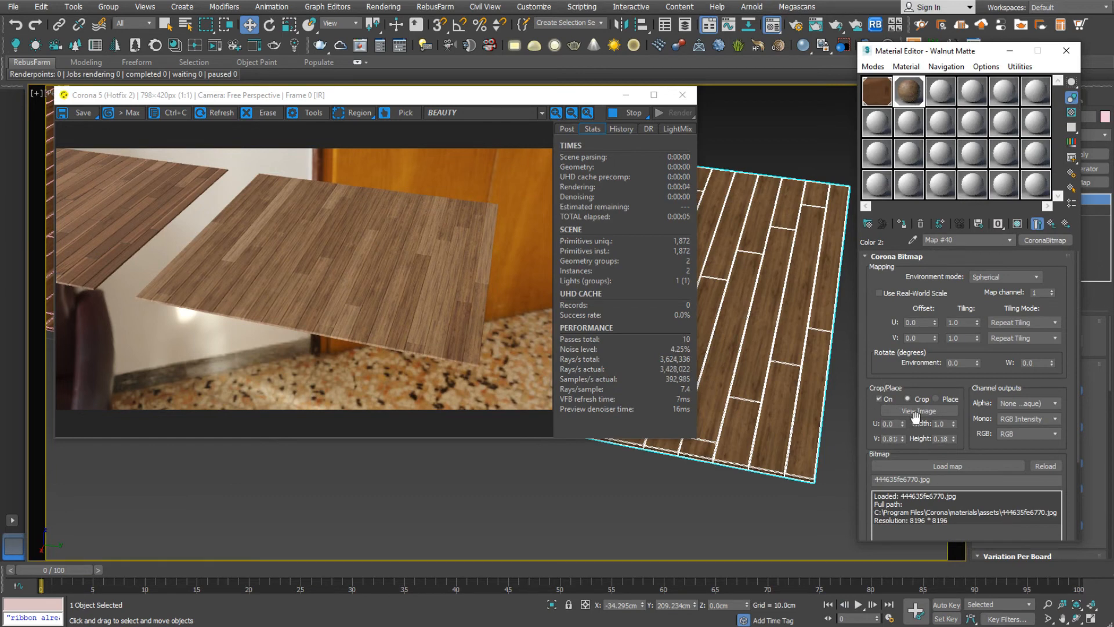
left_click(916, 411)
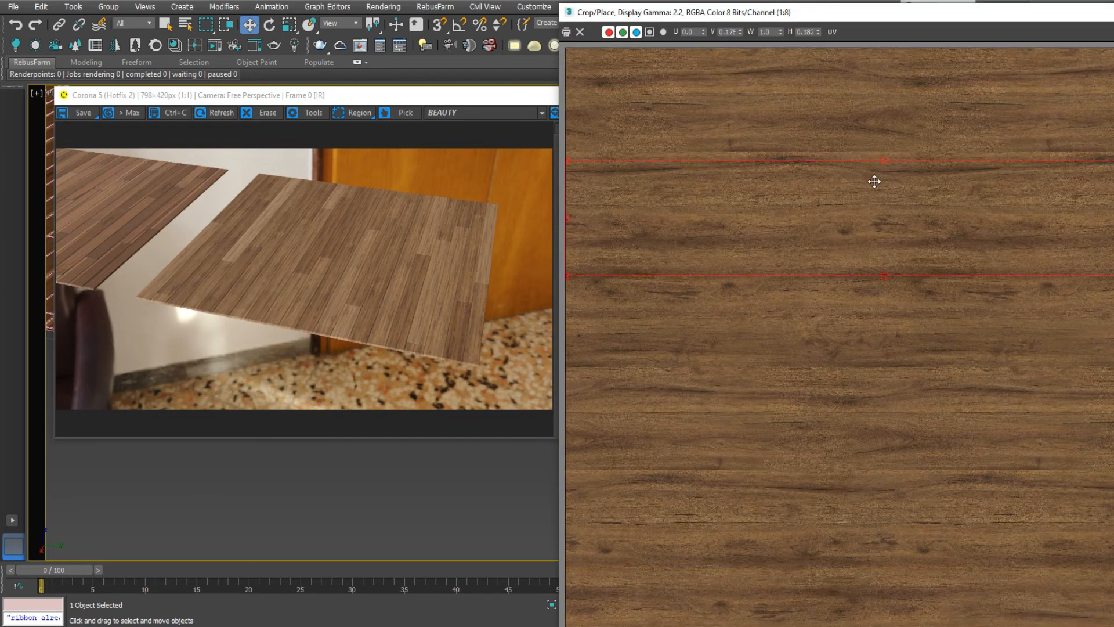
left_click_drag(874, 182, 872, 177)
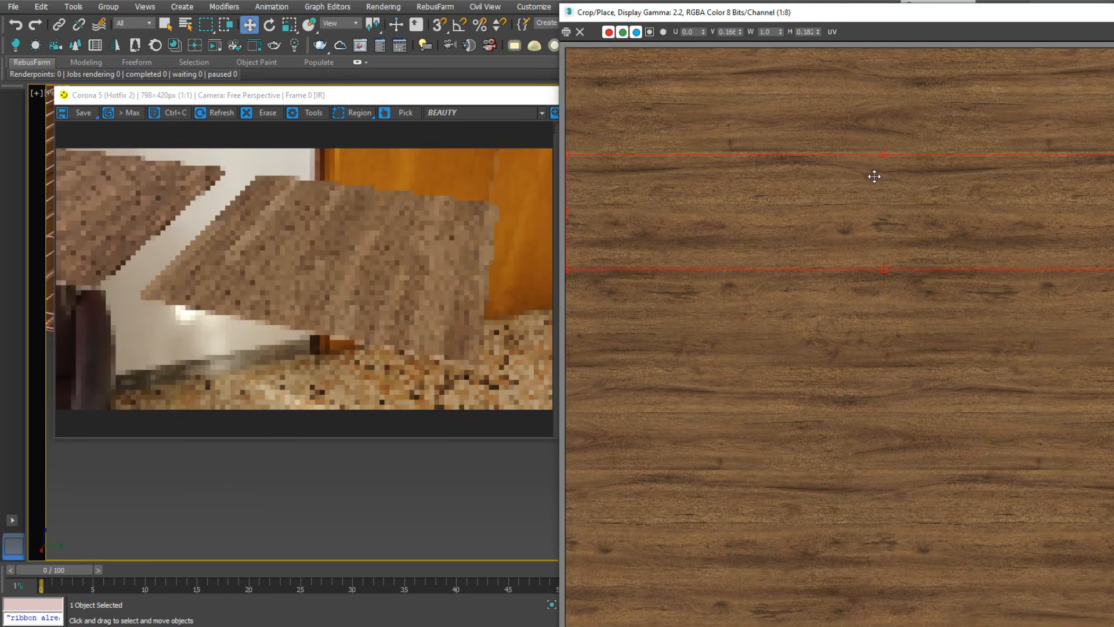
key("alt+F4")
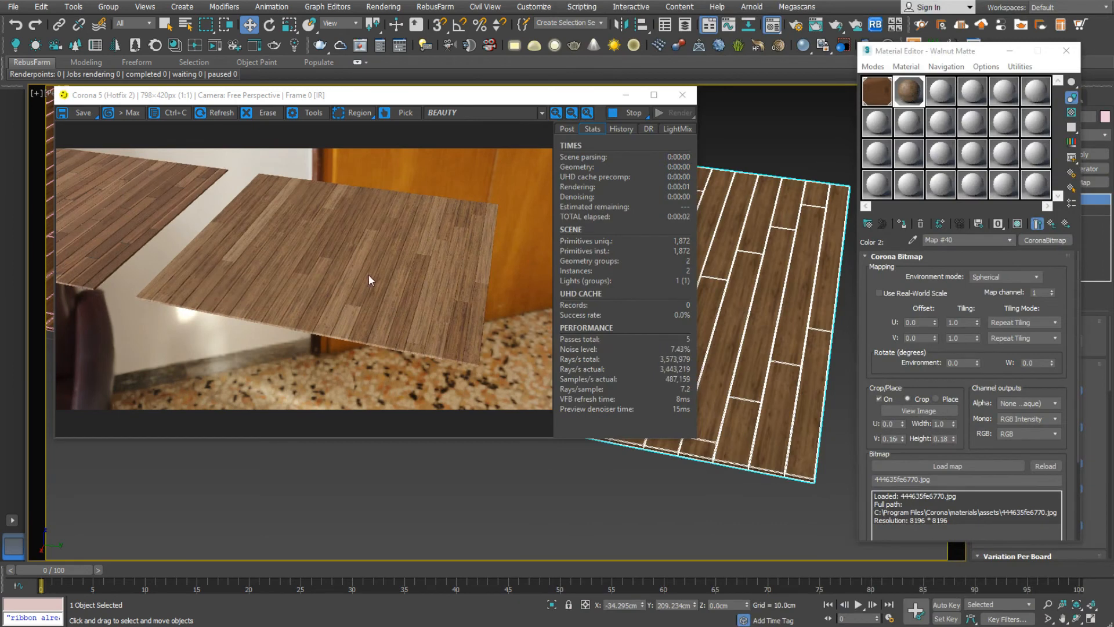
Step: Examine the plank variation on both floors up close and from several angles in the interactive render
scroll(764, 369, "up", 4)
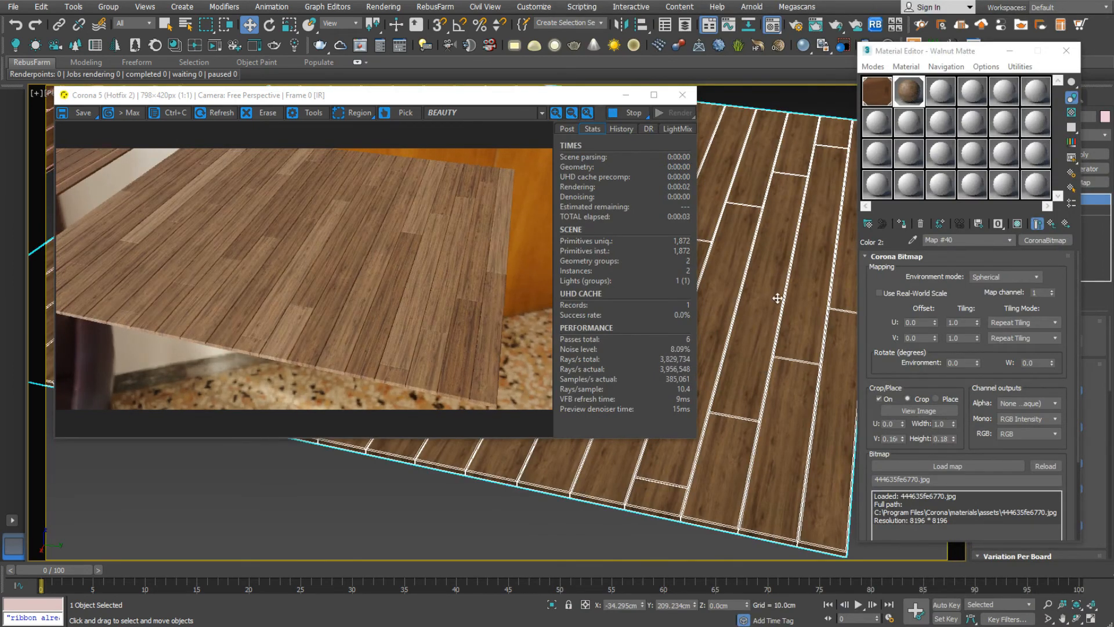
scroll(774, 347, "down", 3)
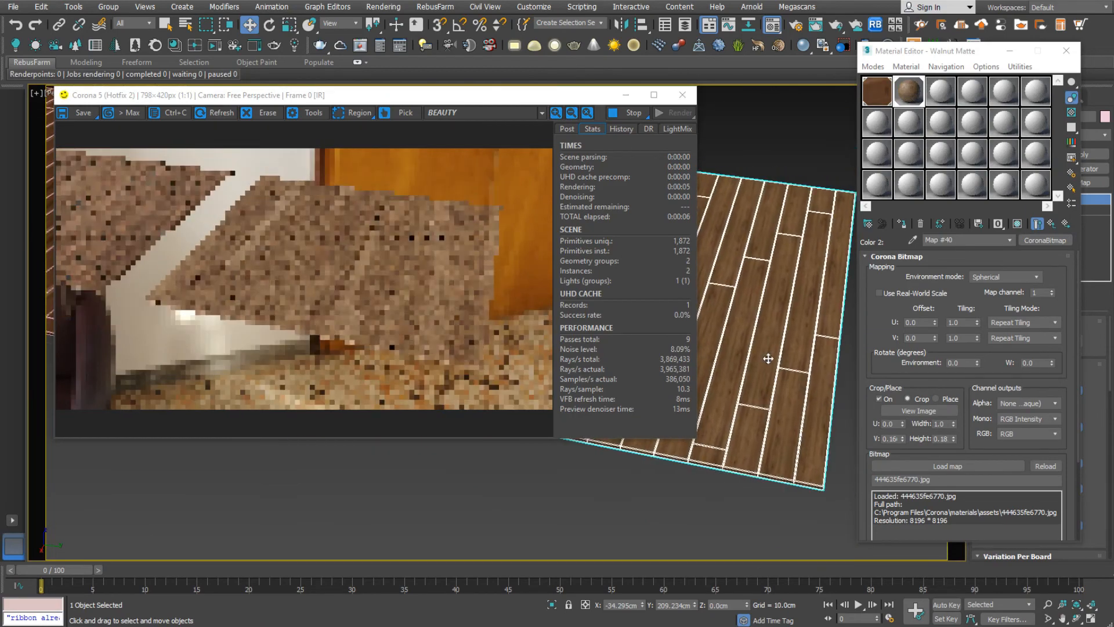
middle_click_drag(741, 349, 558, 496, "alt")
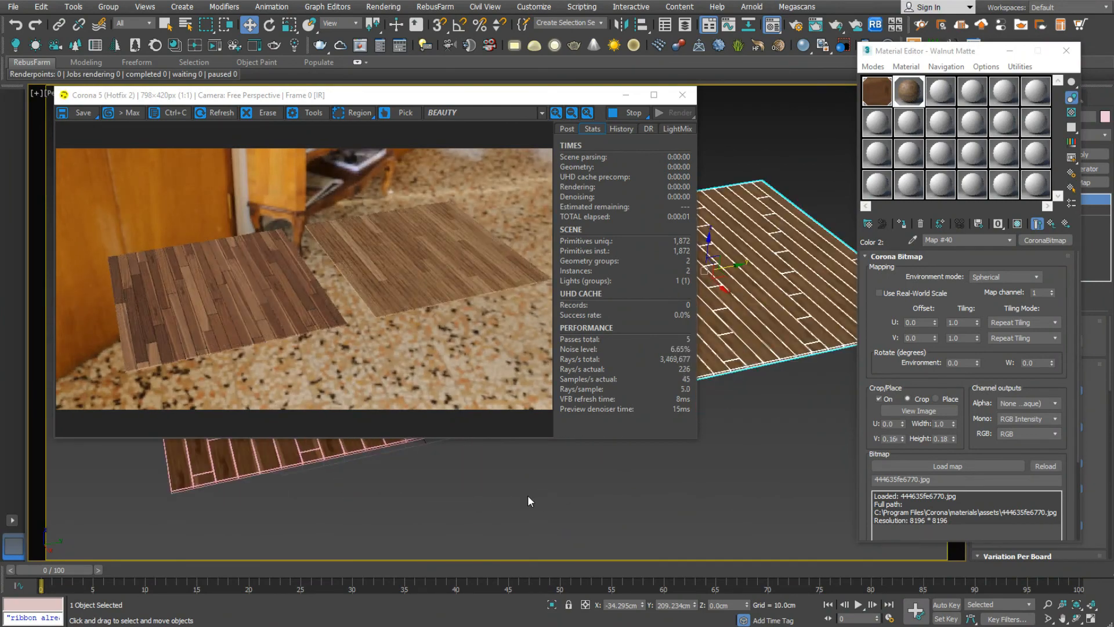
middle_click_drag(572, 500, 773, 426, "alt")
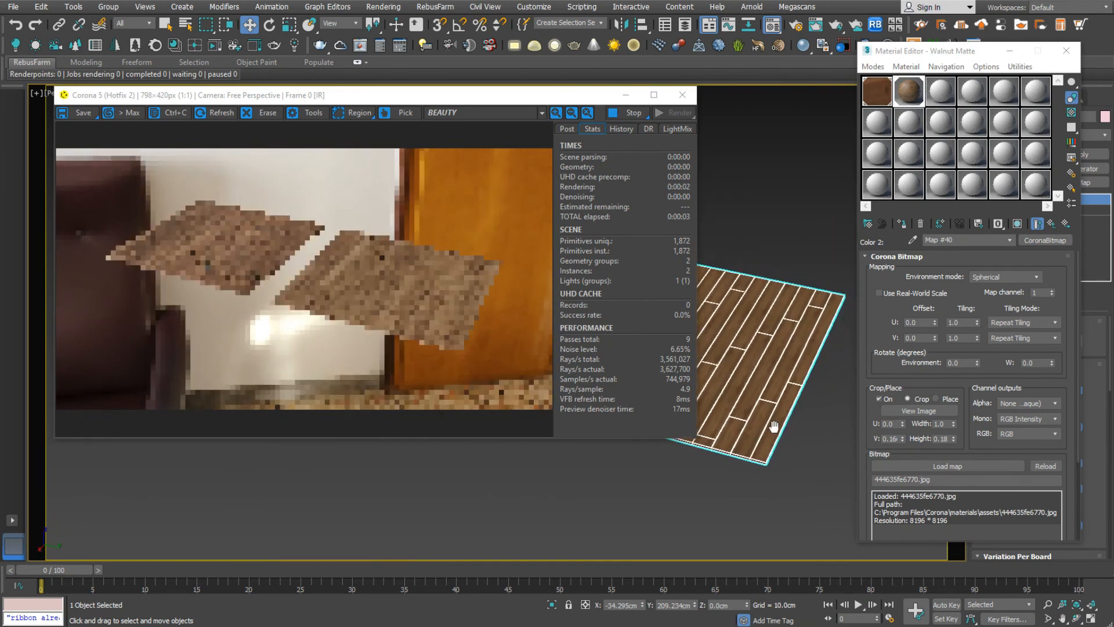
scroll(773, 426, "up", 2)
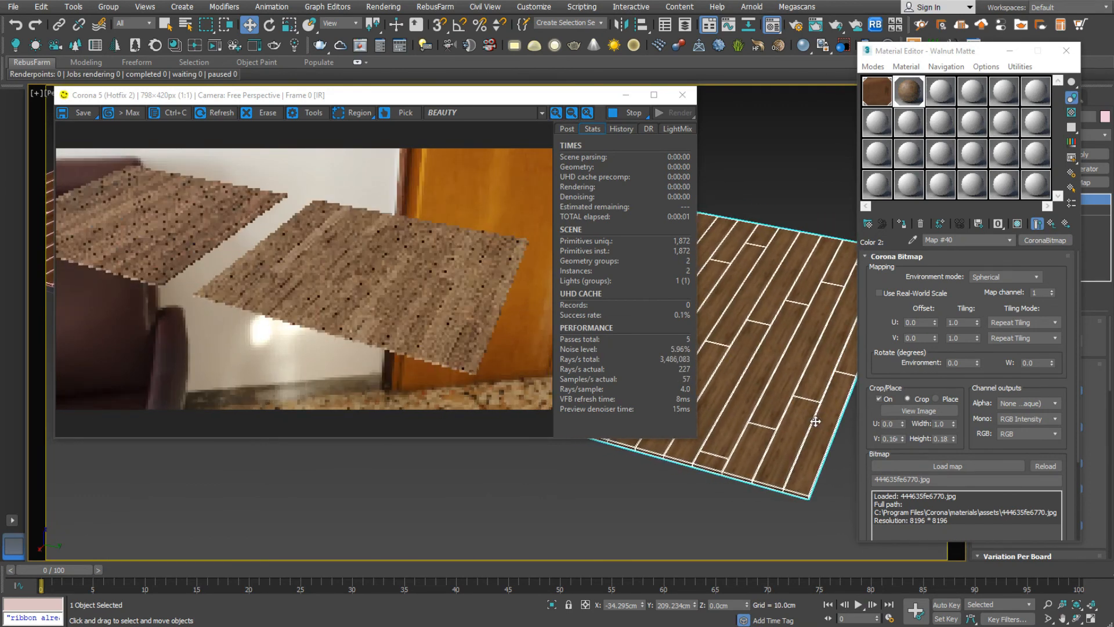